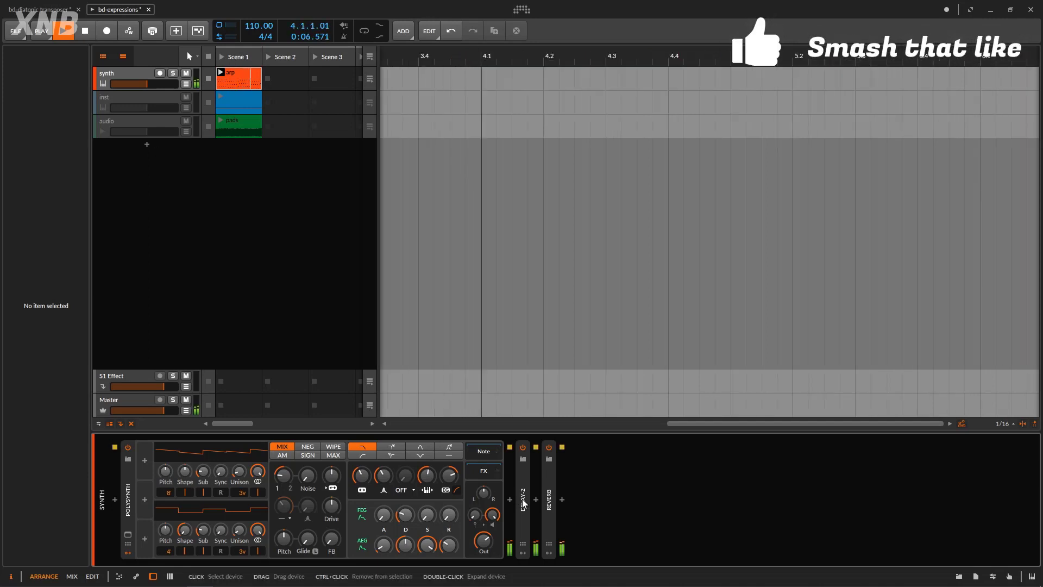
Step: Stop playback and add an Expressions modulator to the first modulator slot of the Polysynth on the synth track
click(85, 31)
click(146, 471)
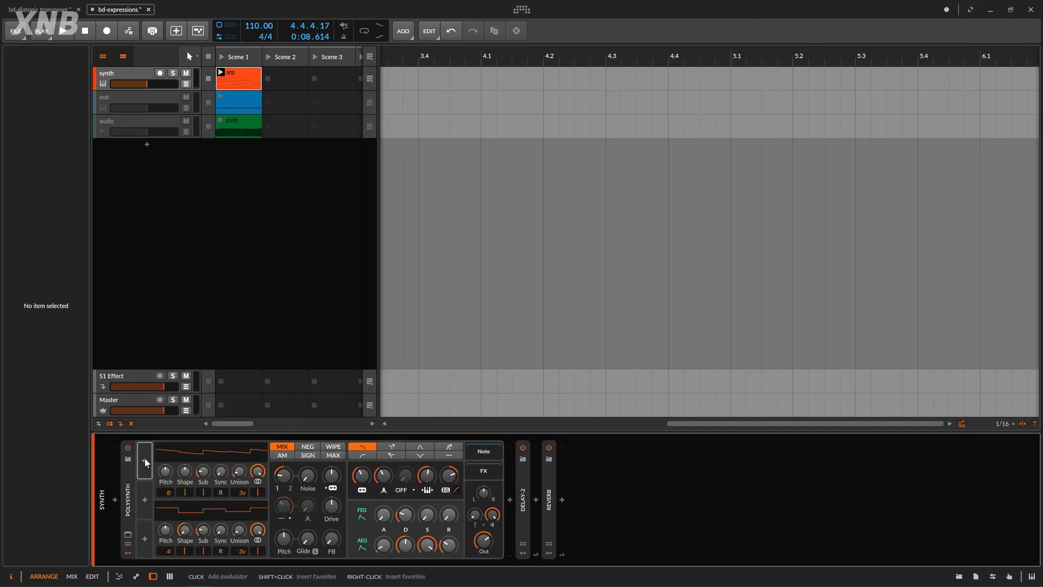
click(161, 206)
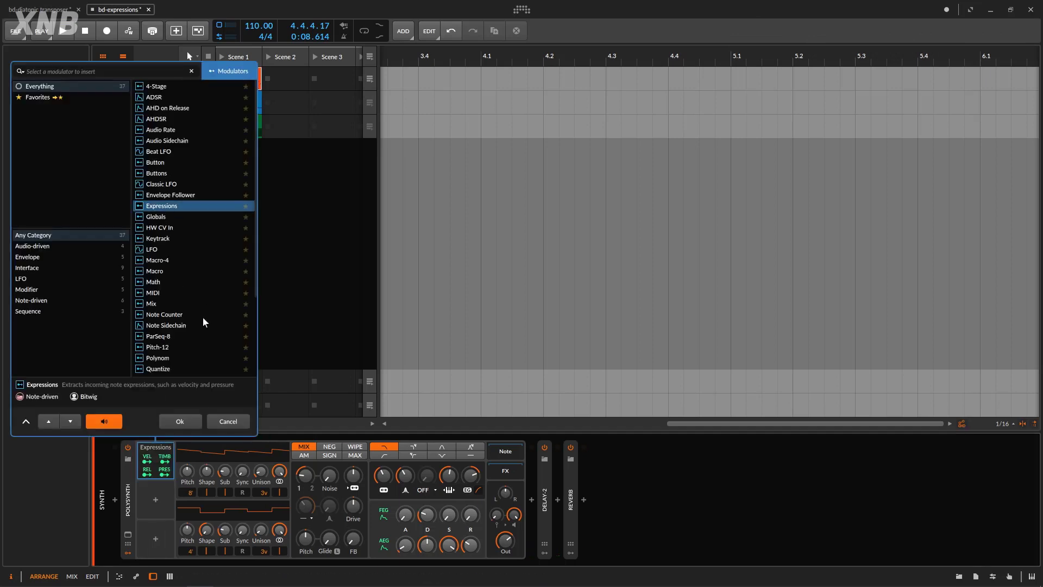
click(180, 421)
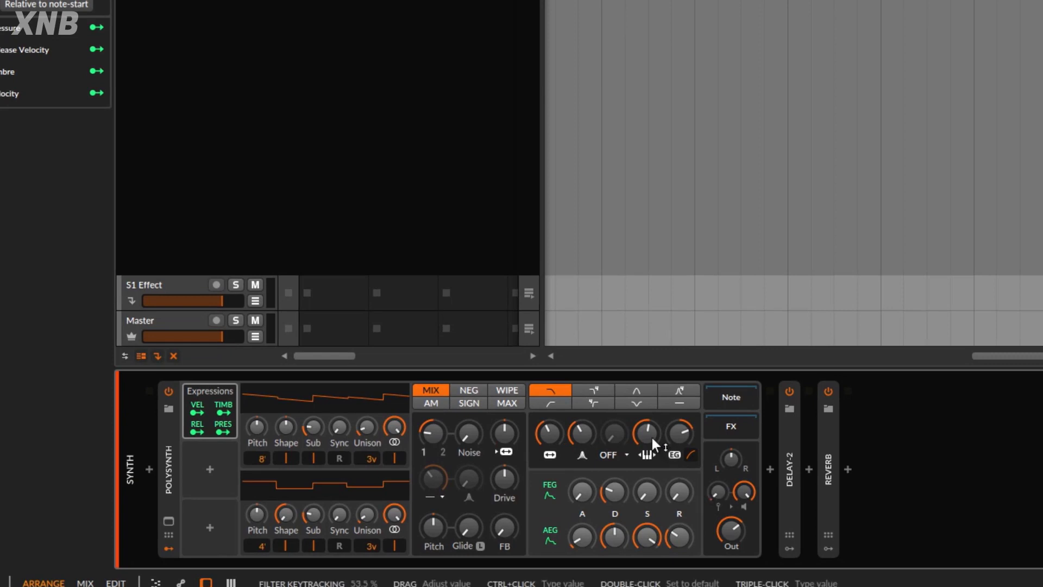
Step: Try Polysynth filter keytracking amounts, starting with 59 %, and sweep its velocity sensitivity up and back to zero
drag(652, 438, 652, 447)
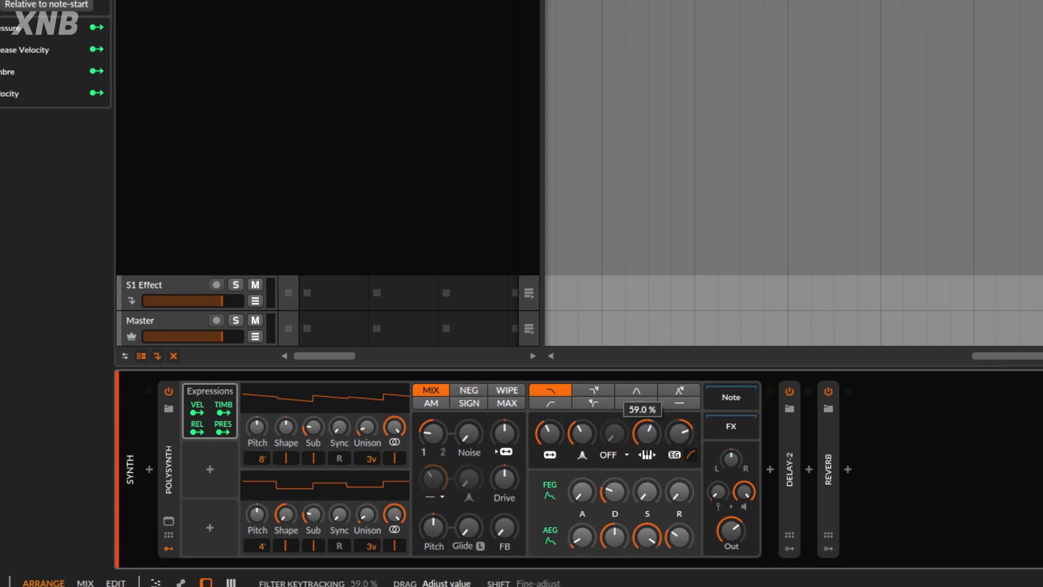
drag(723, 493, 717, 460)
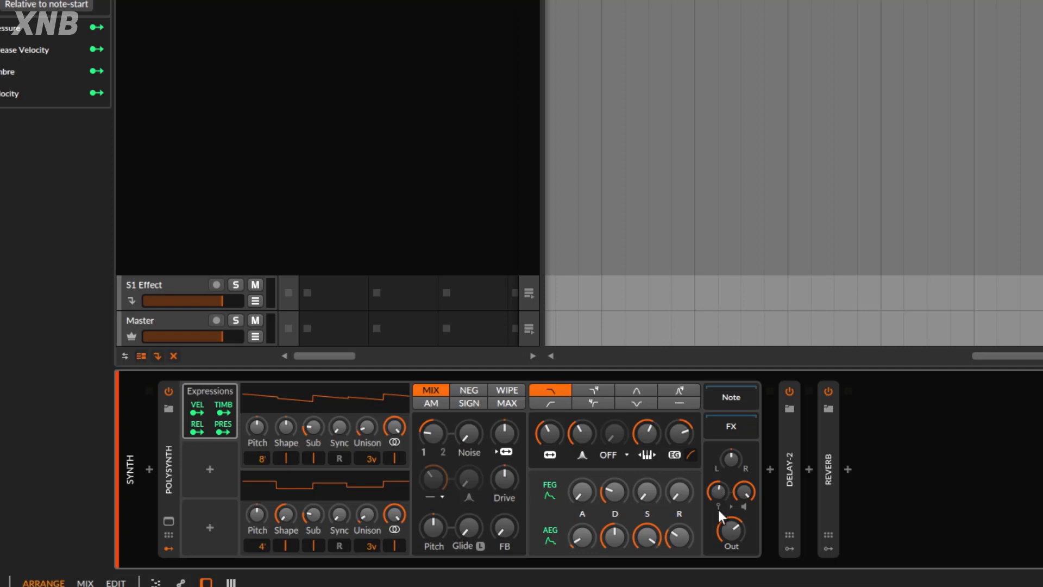
drag(719, 497, 719, 532)
drag(716, 497, 717, 505)
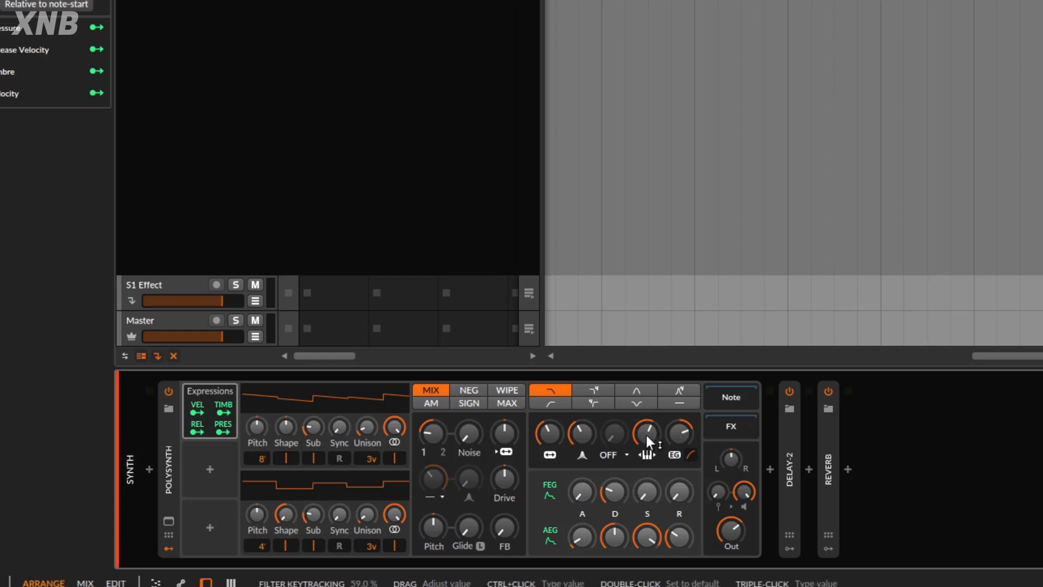
drag(646, 435, 646, 432)
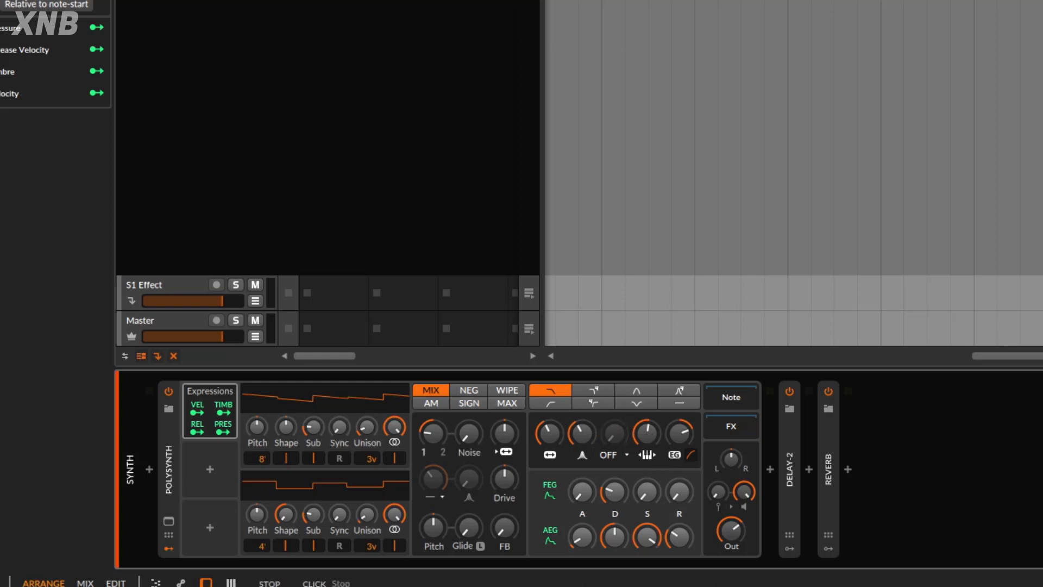
Step: Play the arp while sweeping the Polysynth's filter keytracking up to 100 %, and bring it back down to zero
key(space)
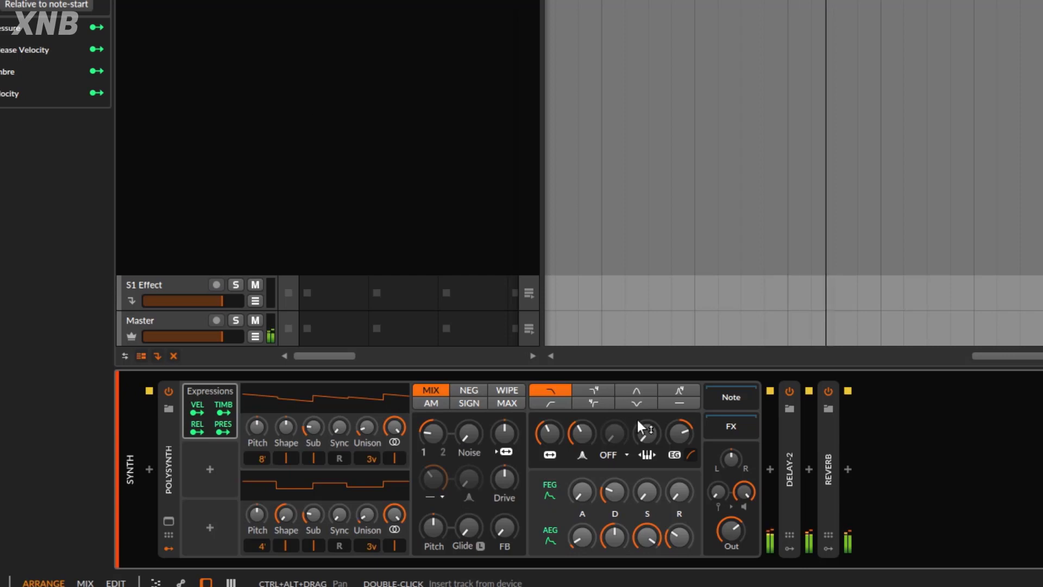
drag(652, 435, 652, 396)
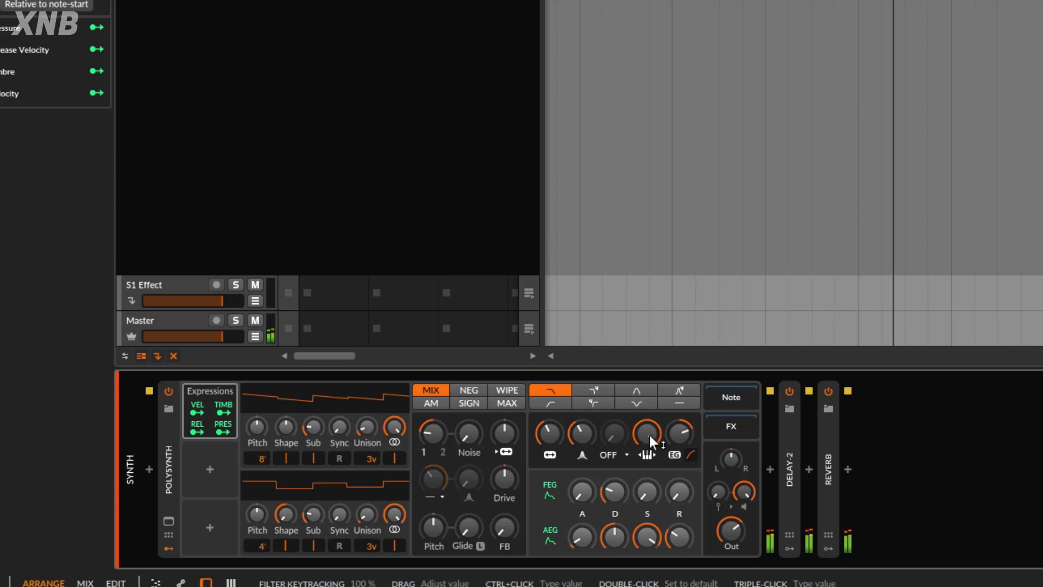
mouse_move(650, 435)
mouse_down()
mouse_move(650, 478)
mouse_move(656, 434)
mouse_up()
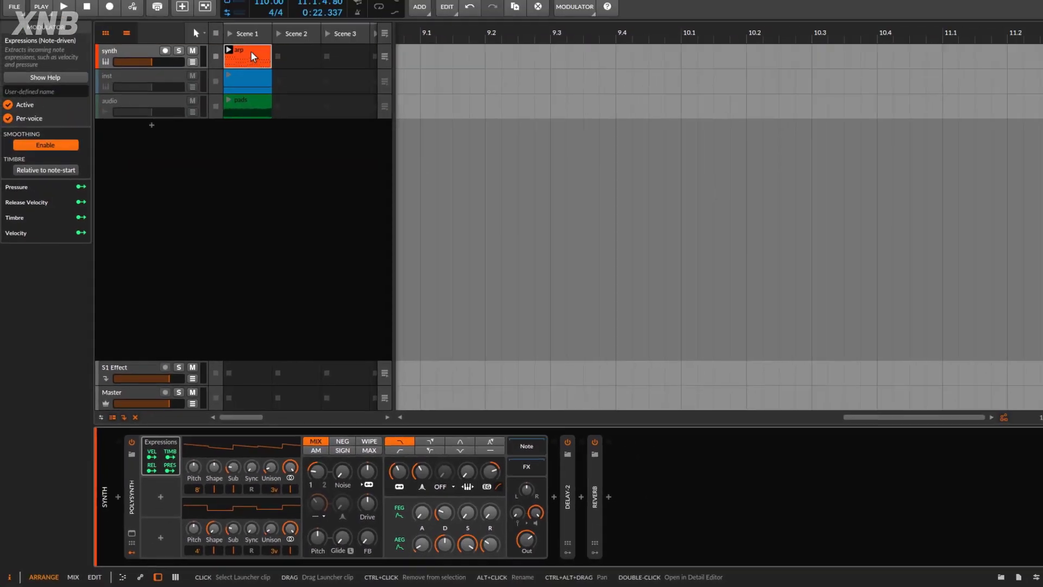
Step: Open the synth track's arp clip in the note editor and enlarge the editor to show its full note range
double_click(243, 76)
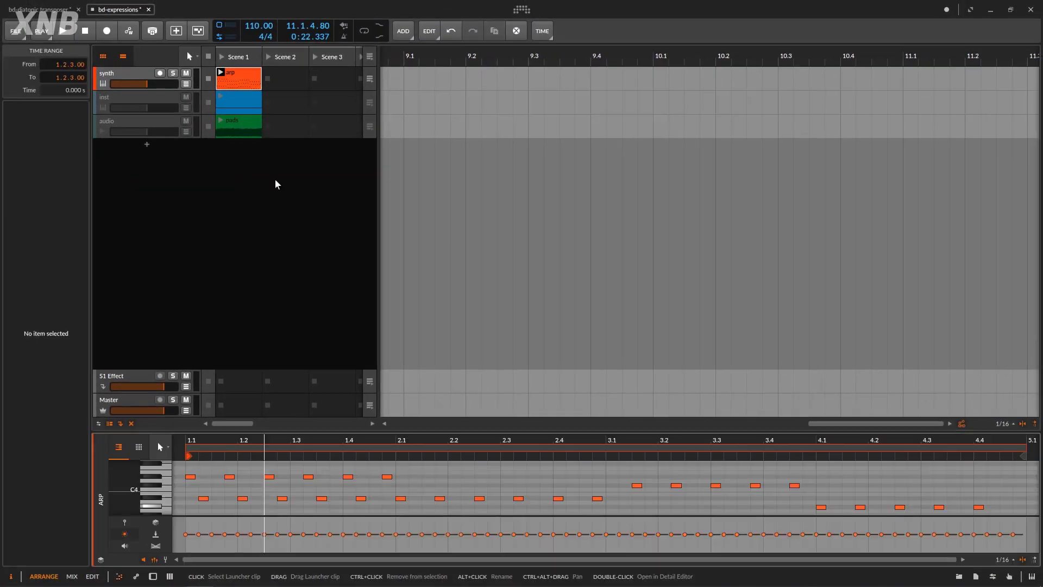
click(276, 295)
drag(421, 430, 426, 242)
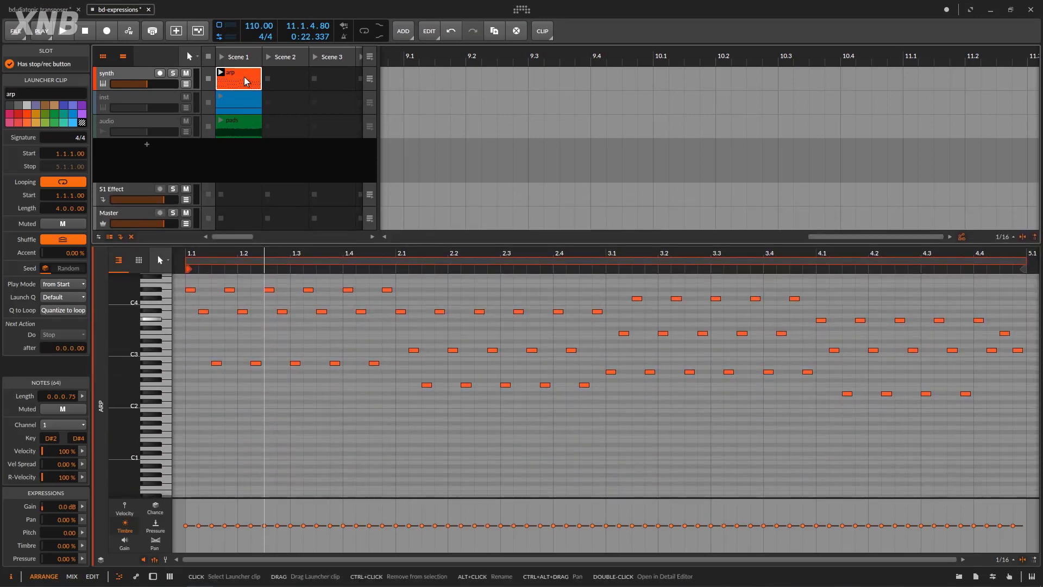
Step: Look through the arp notes' Velocity, Timbre and Pressure expression lanes, finishing on Velocity
click(125, 508)
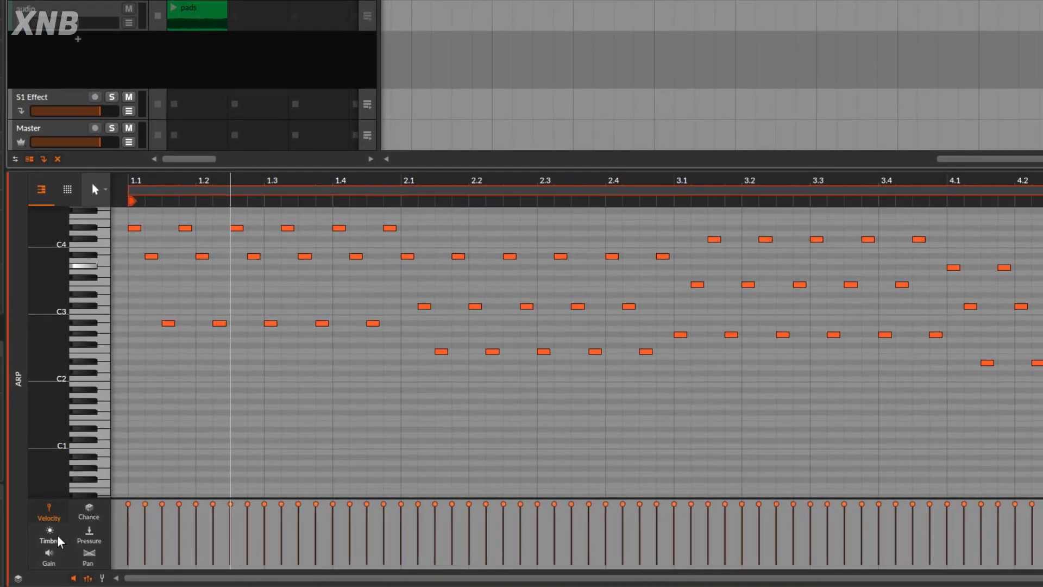
click(51, 541)
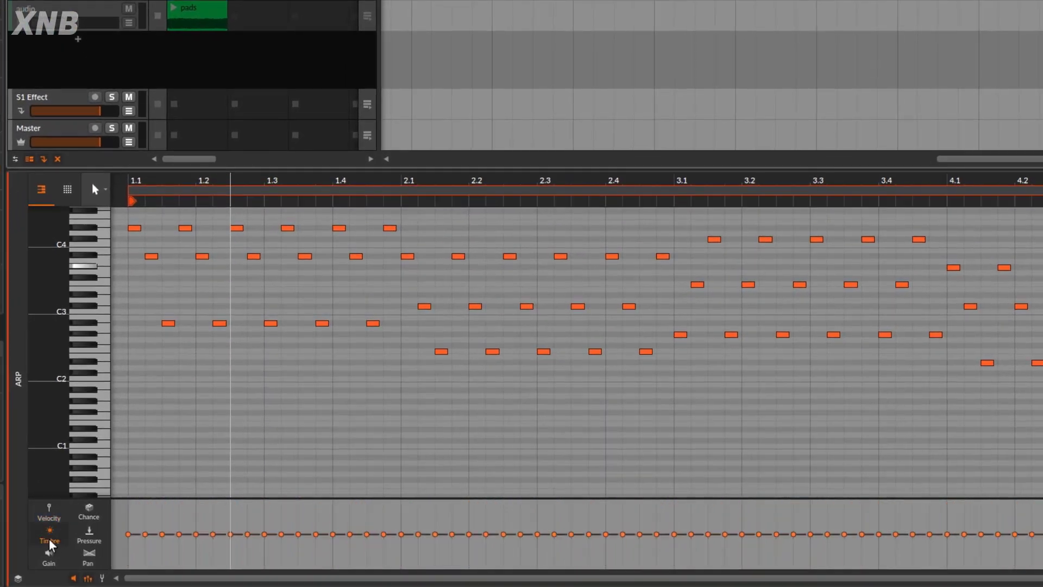
click(90, 538)
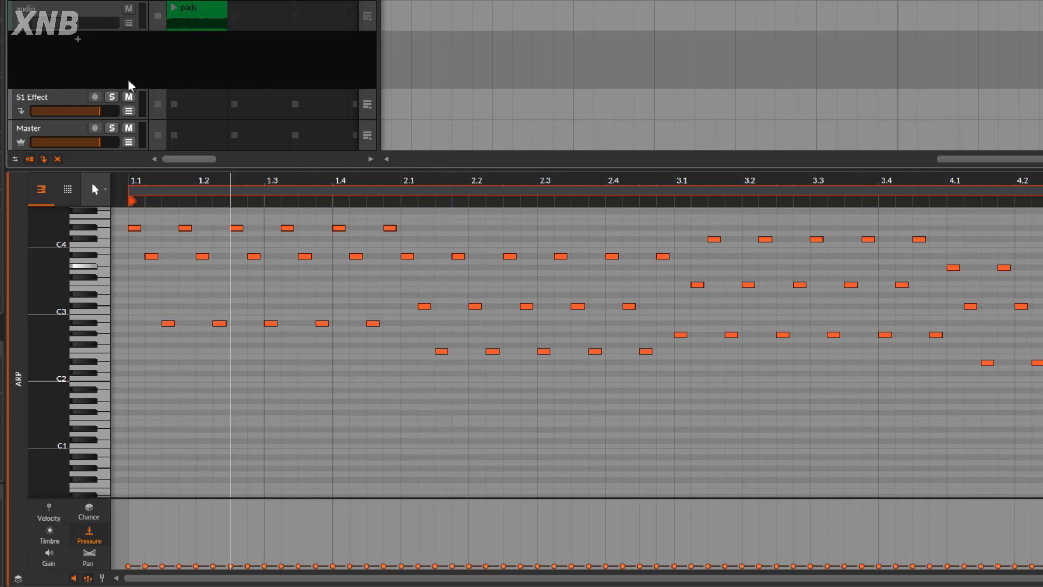
click(54, 514)
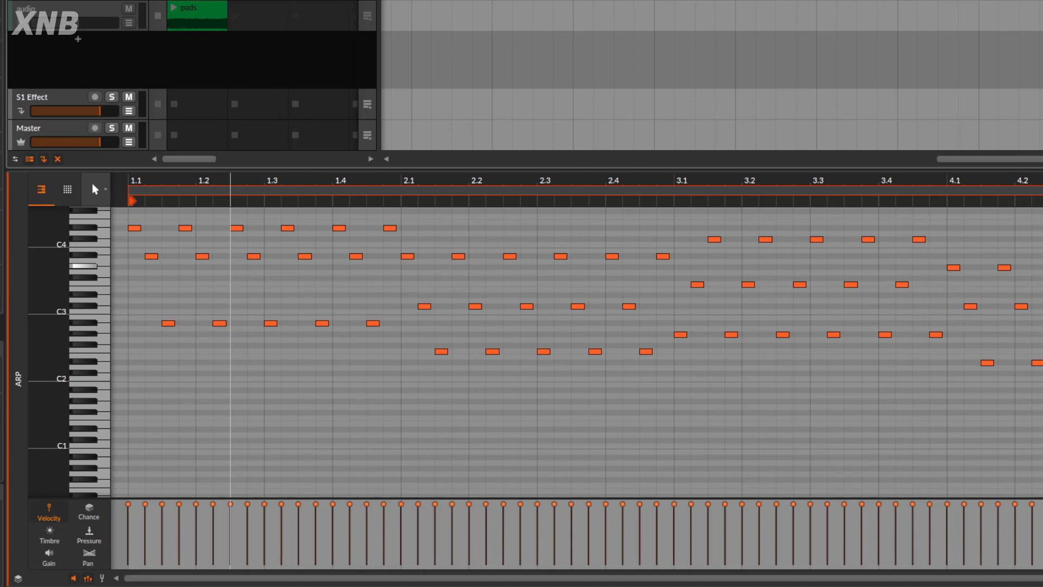
Step: During playback, set the velocity of all notes in the arp's first bar to 0 % and replay the clip
key(space)
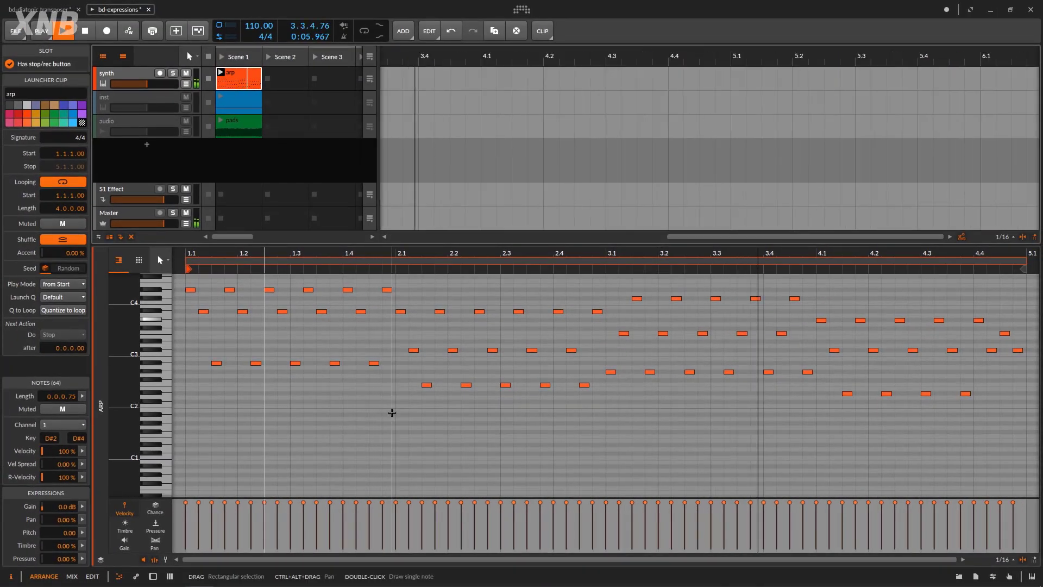
drag(391, 412, 190, 317)
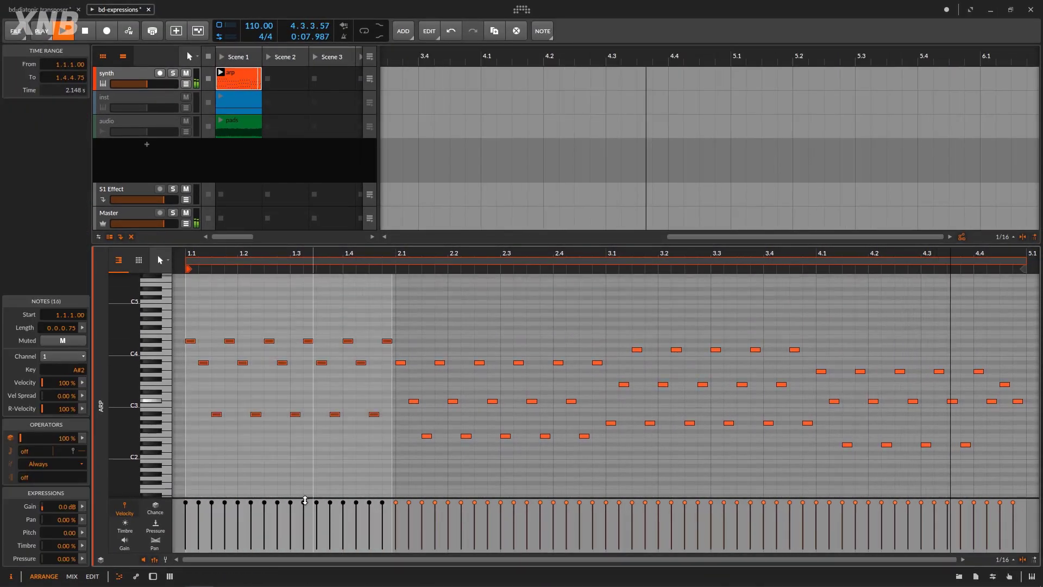
drag(303, 521, 304, 586)
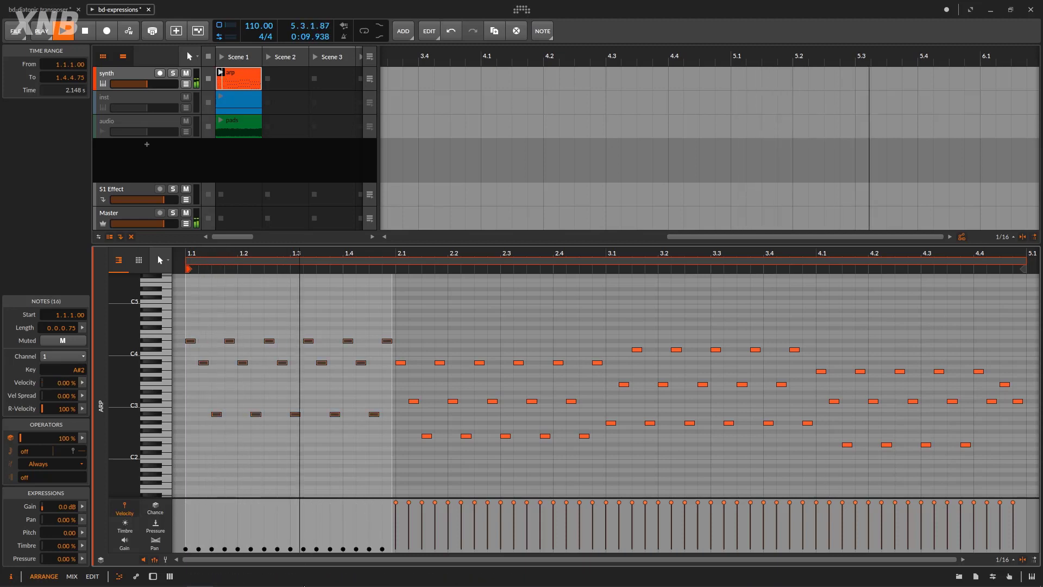
click(77, 33)
click(76, 33)
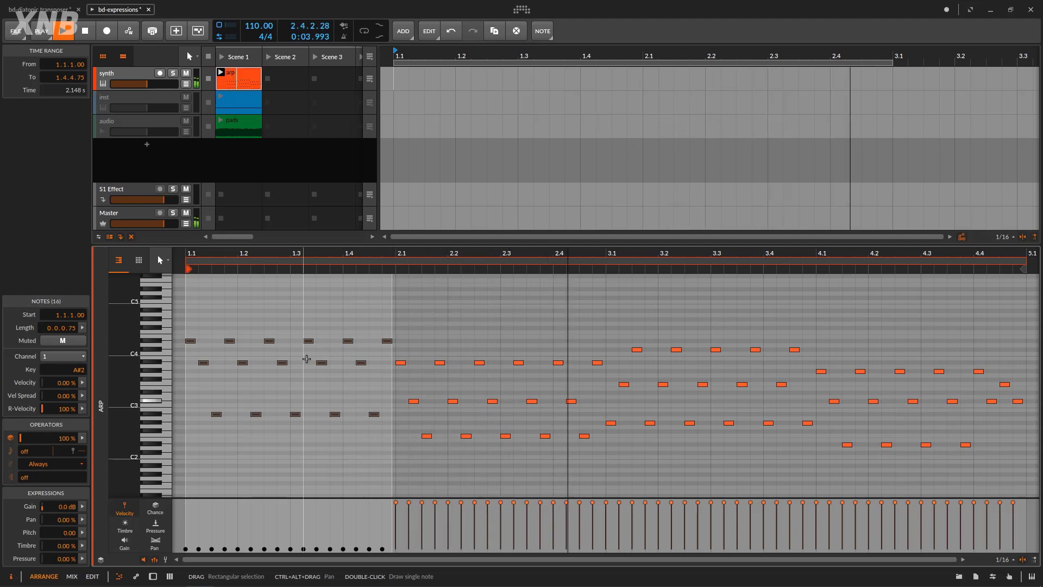
Step: Raise the Polysynth's velocity sensitivity and play the arp clip from its start to hear the effect
double_click(139, 77)
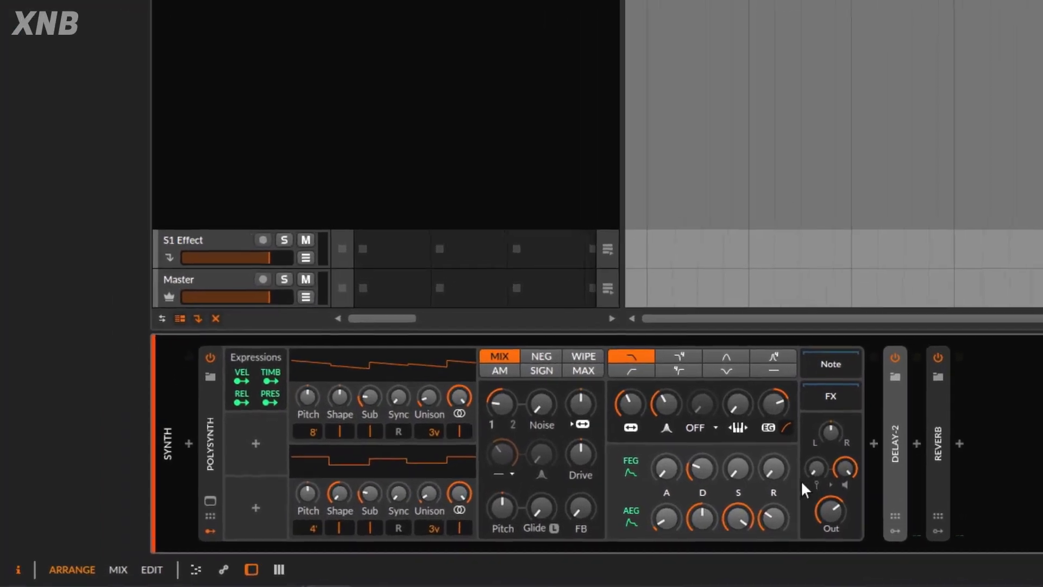
drag(585, 501, 586, 494)
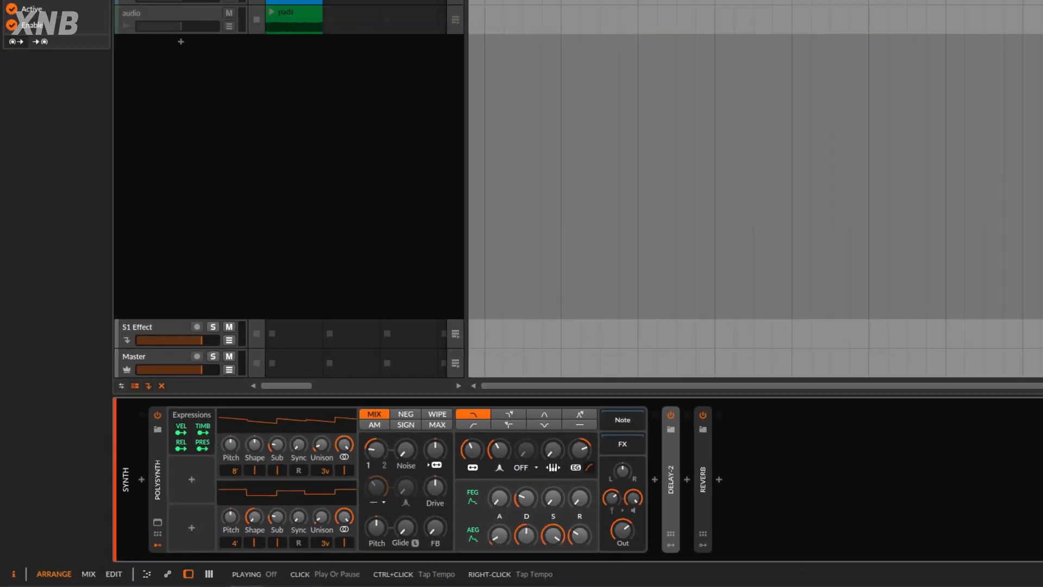
click(220, 71)
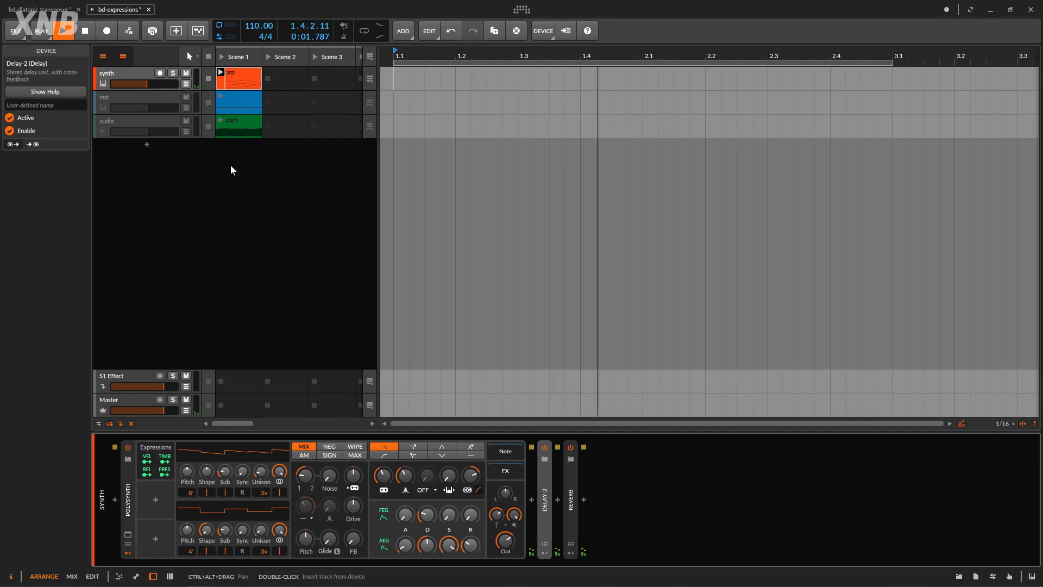
Step: Set the velocity of the first-bar notes in the arp clip back to 100 % and return to the synth track's devices
double_click(222, 83)
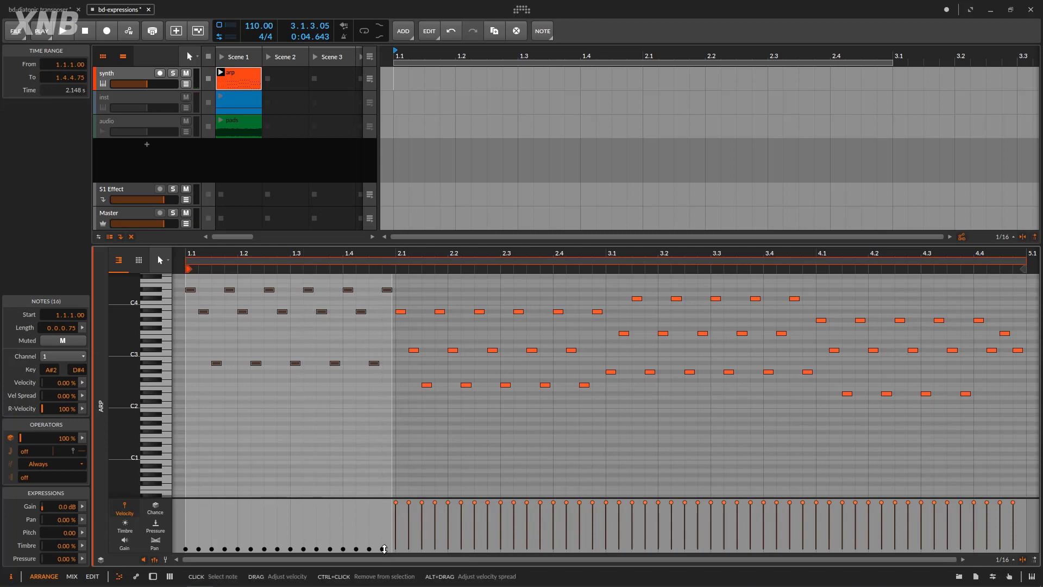
drag(384, 548, 384, 502)
click(140, 84)
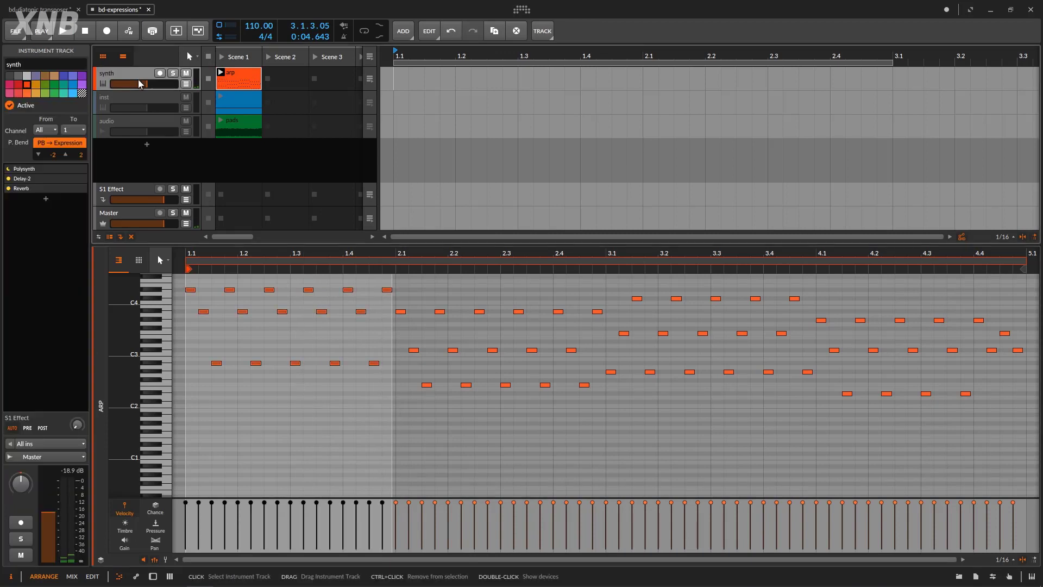
double_click(140, 85)
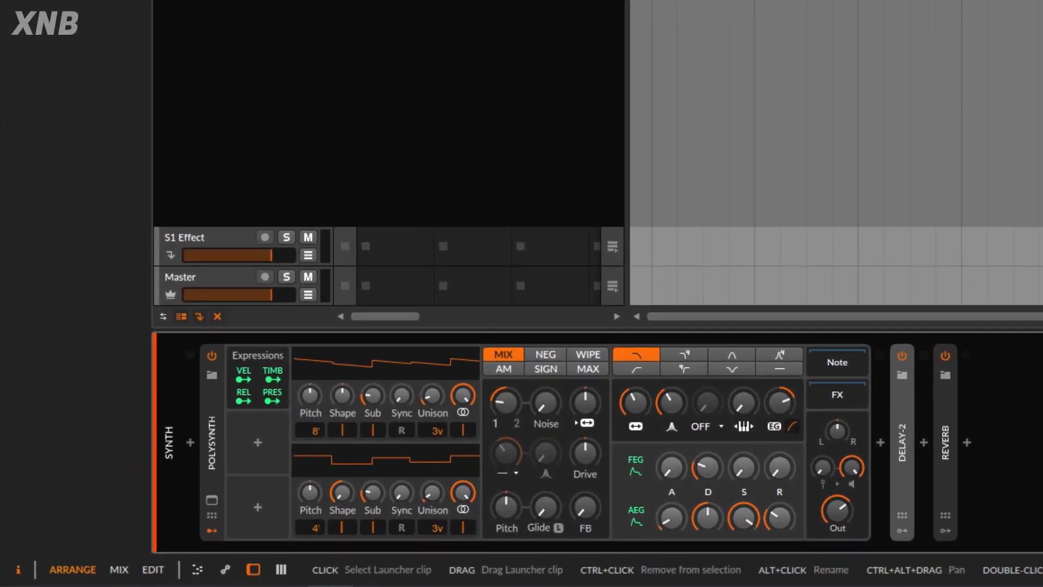
Step: Compare the velocity lane of the arp clip with the velocity output of the Polysynth's Expressions modulator
double_click(396, 1)
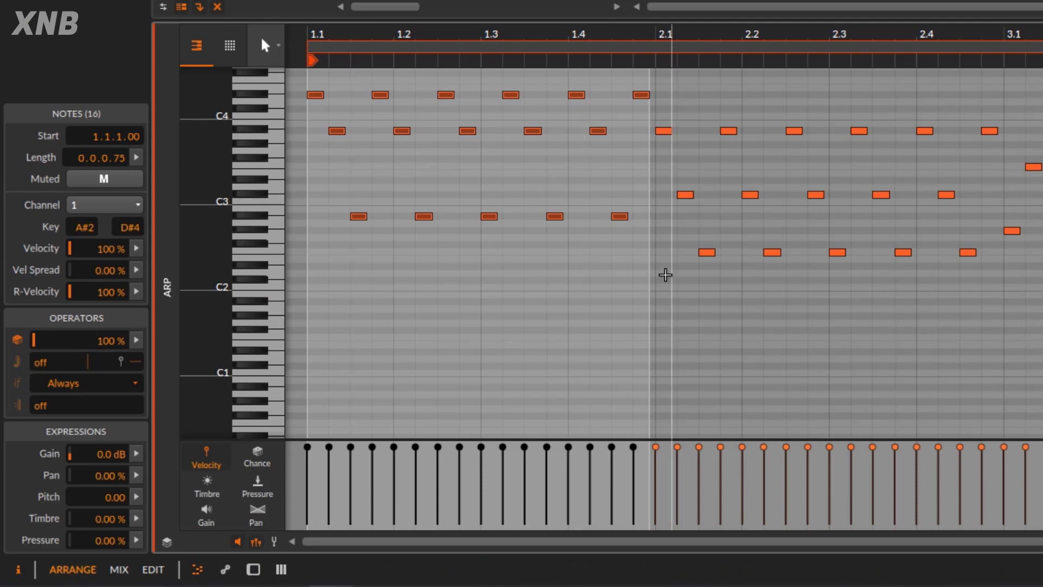
drag(796, 33, 722, 28)
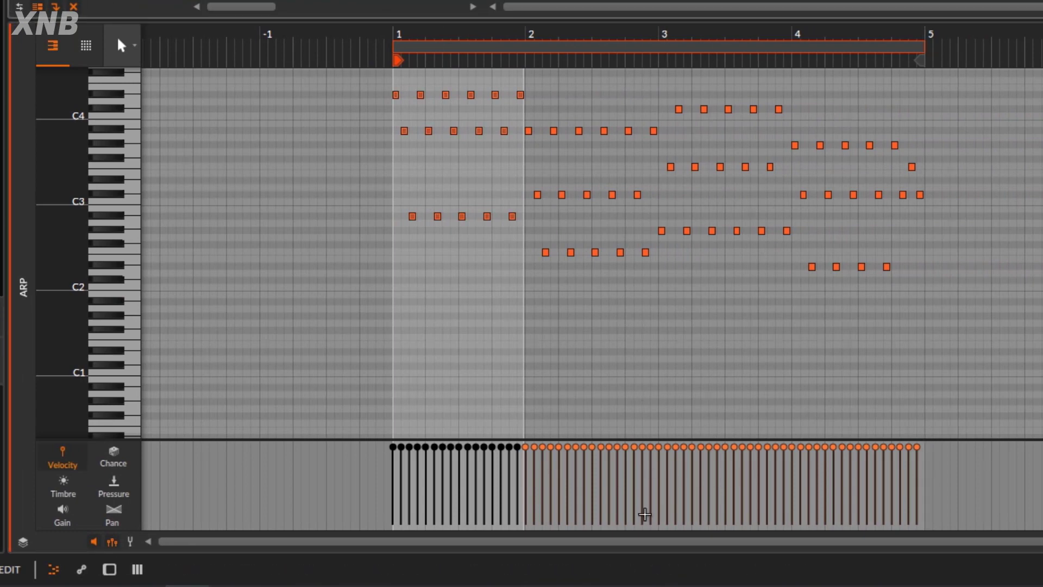
key(d)
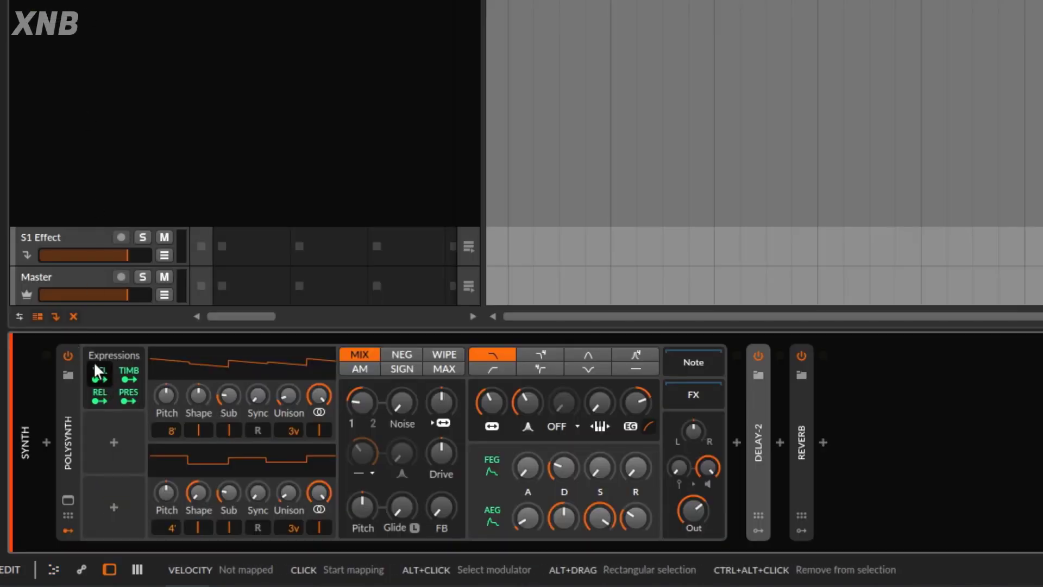
double_click(250, 1)
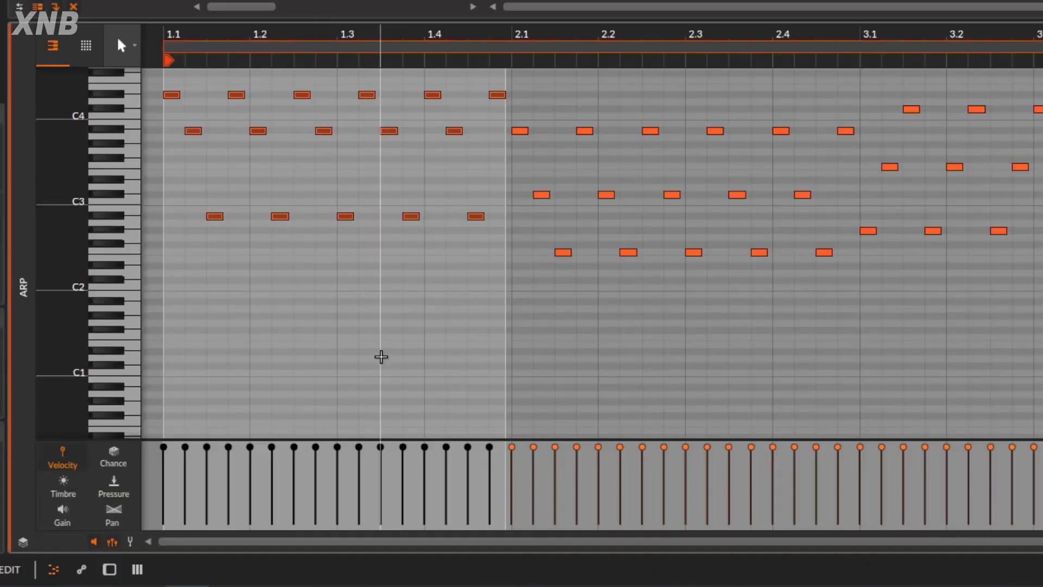
key(d)
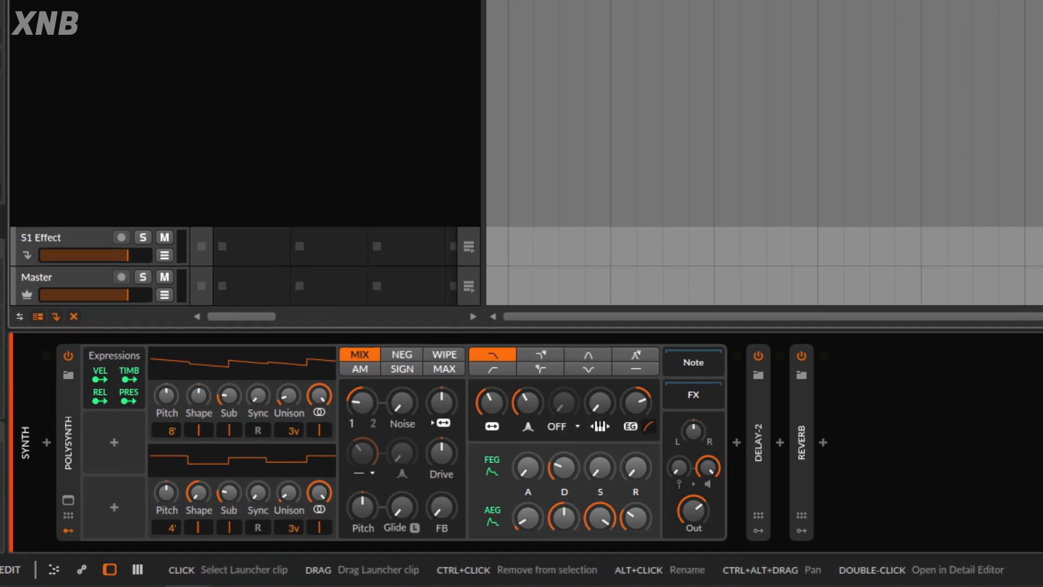
Step: Lower the velocity of all notes in the arp clip to about 75 % and randomise it with about 77 % histogram Chaos
double_click(252, 2)
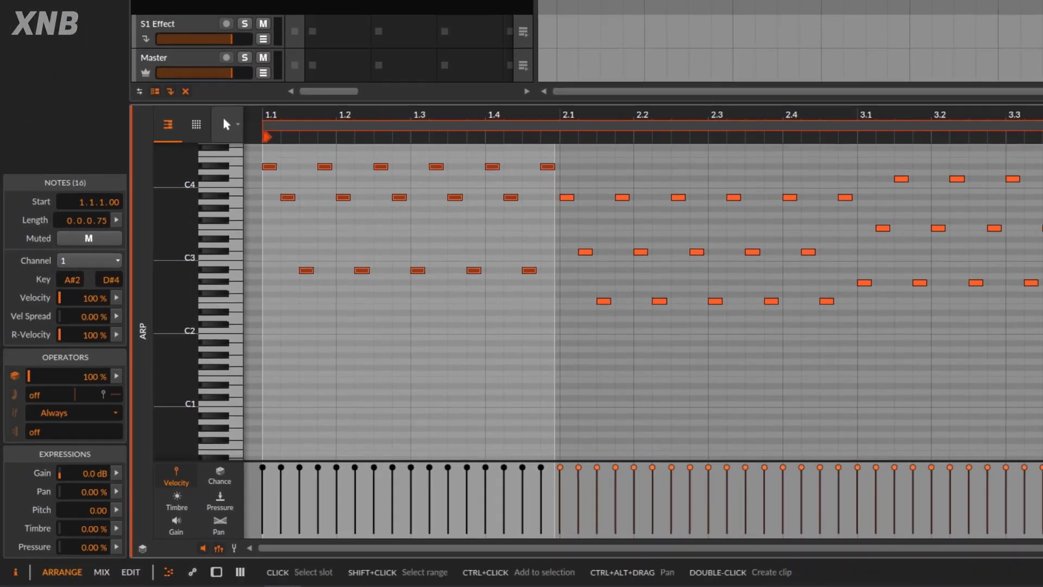
click(336, 2)
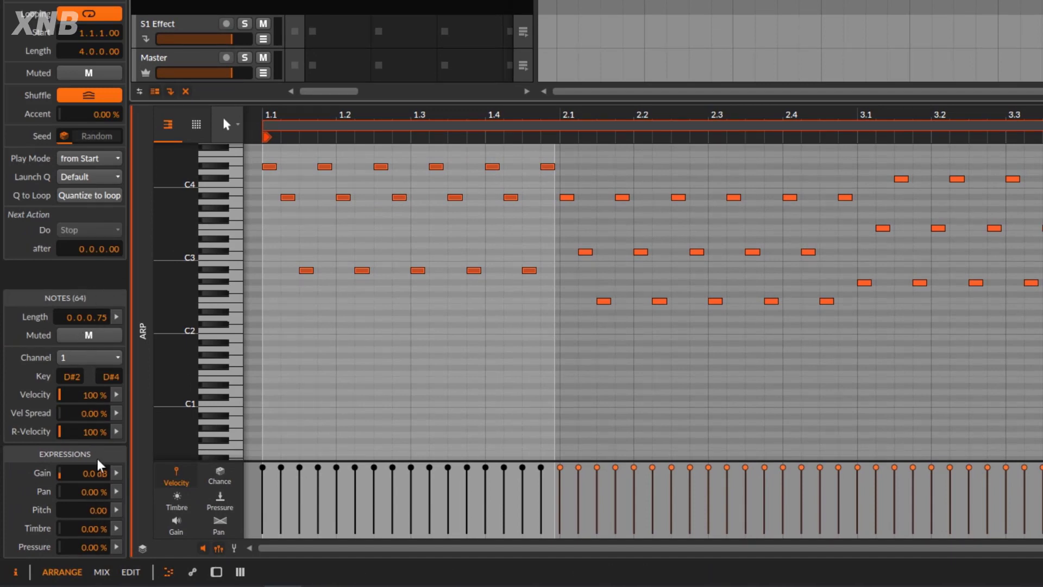
drag(97, 397, 97, 421)
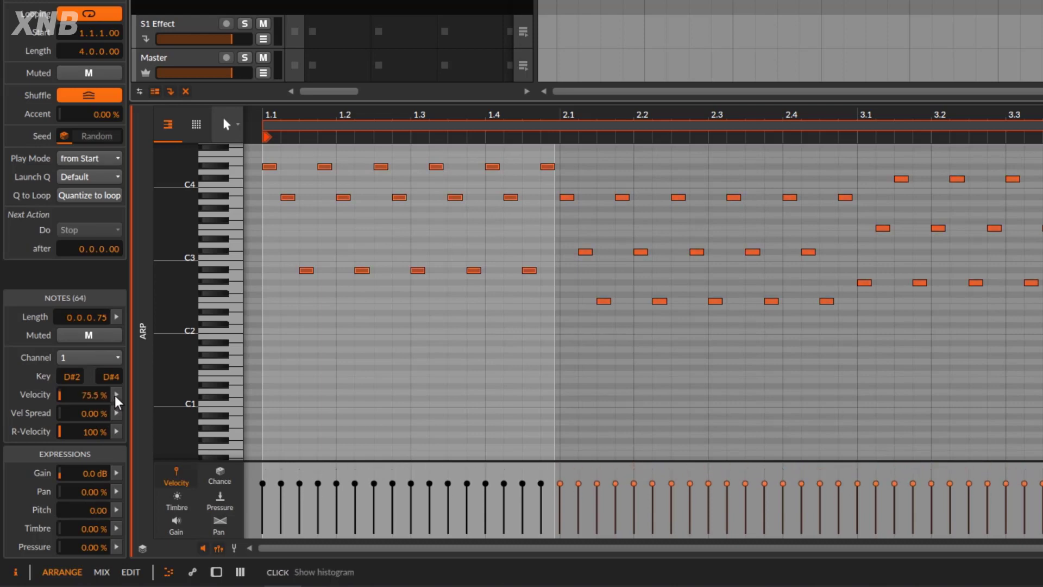
click(117, 394)
mouse_move(330, 478)
mouse_down()
mouse_move(330, 445)
mouse_move(330, 471)
mouse_up()
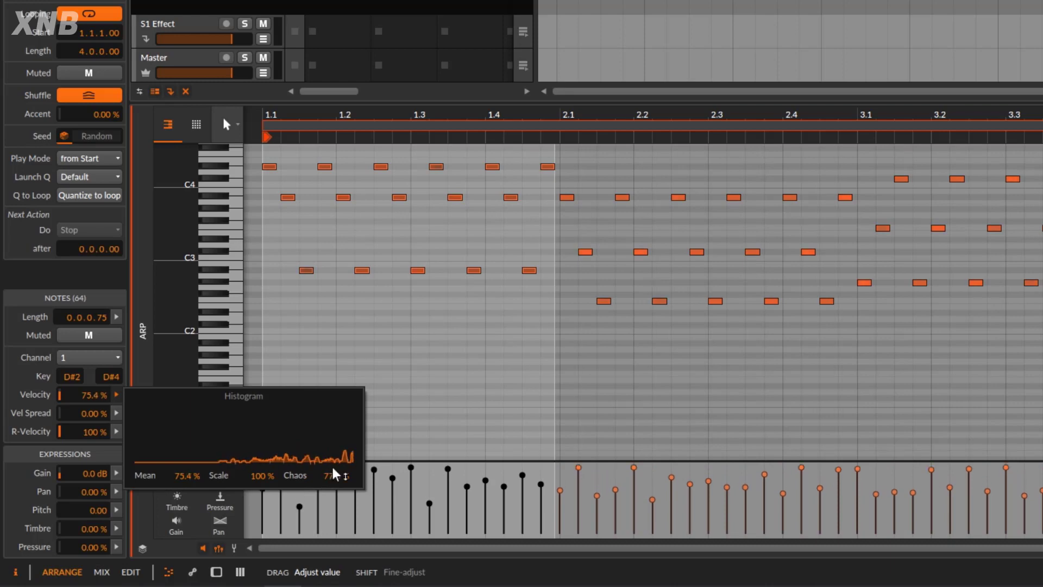
Step: Randomise the velocities of all arp notes further with histogram Chaos, adjust their Scale, and lower the Mean to about 51 %
click(558, 115)
drag(560, 115, 741, 120)
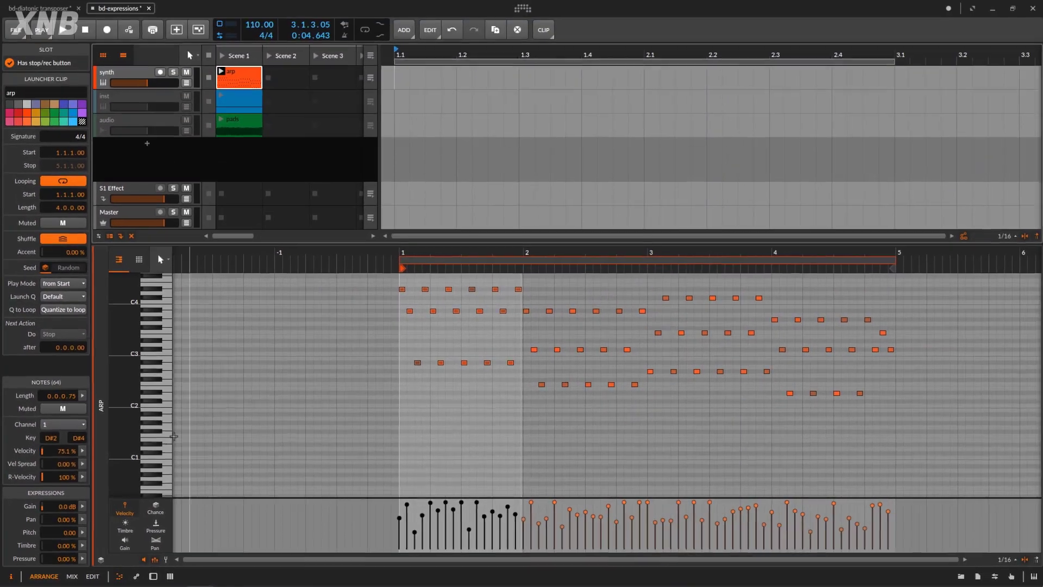
click(83, 451)
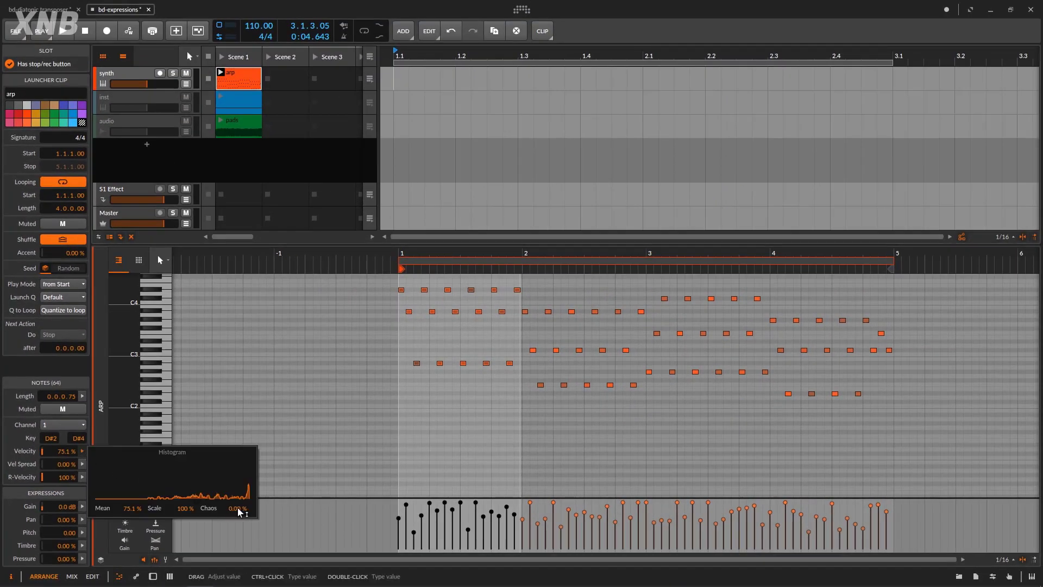
drag(239, 511, 239, 498)
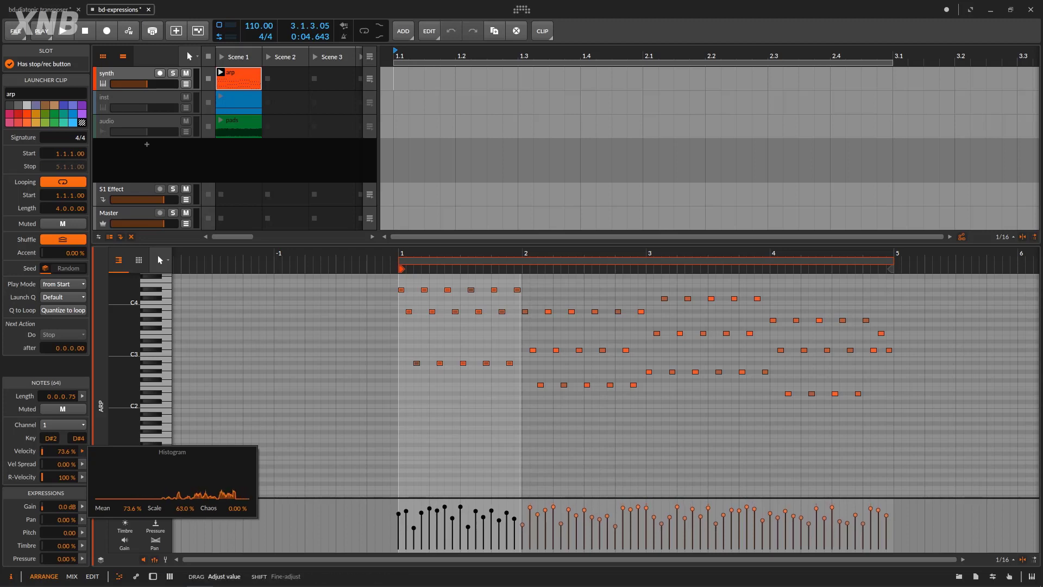
drag(184, 508, 185, 454)
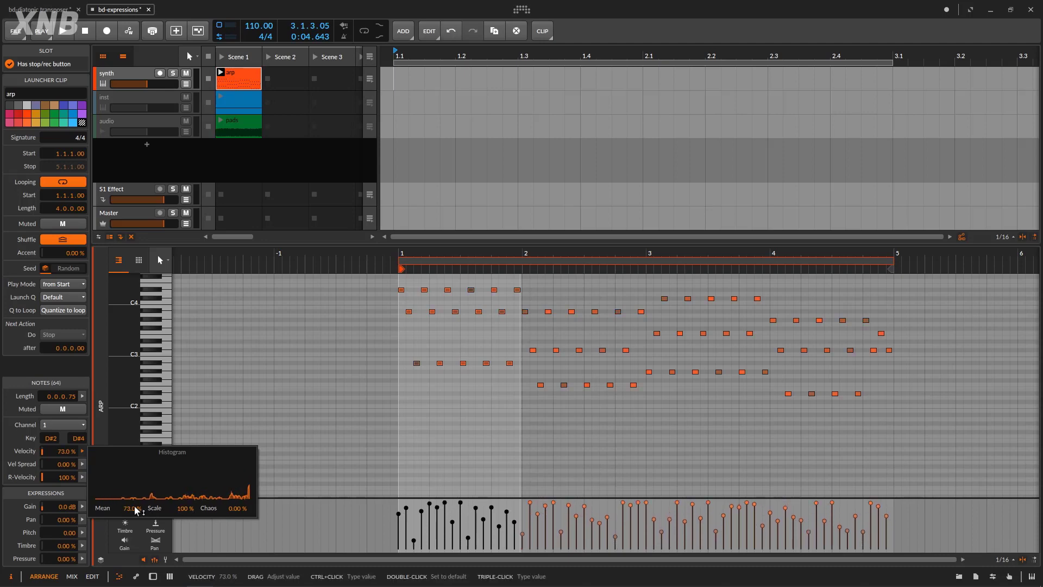
mouse_move(136, 509)
mouse_down()
mouse_move(136, 529)
mouse_move(132, 512)
mouse_up()
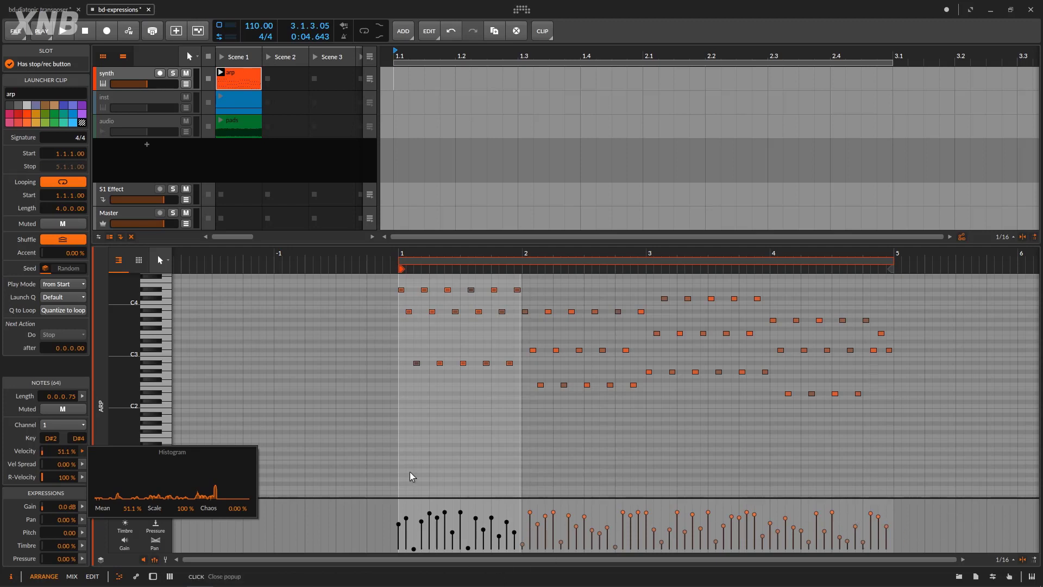
Step: Map the Velocity output of the Polysynth's Expressions modulator to the filter frequency with an amount of +38.00
double_click(123, 77)
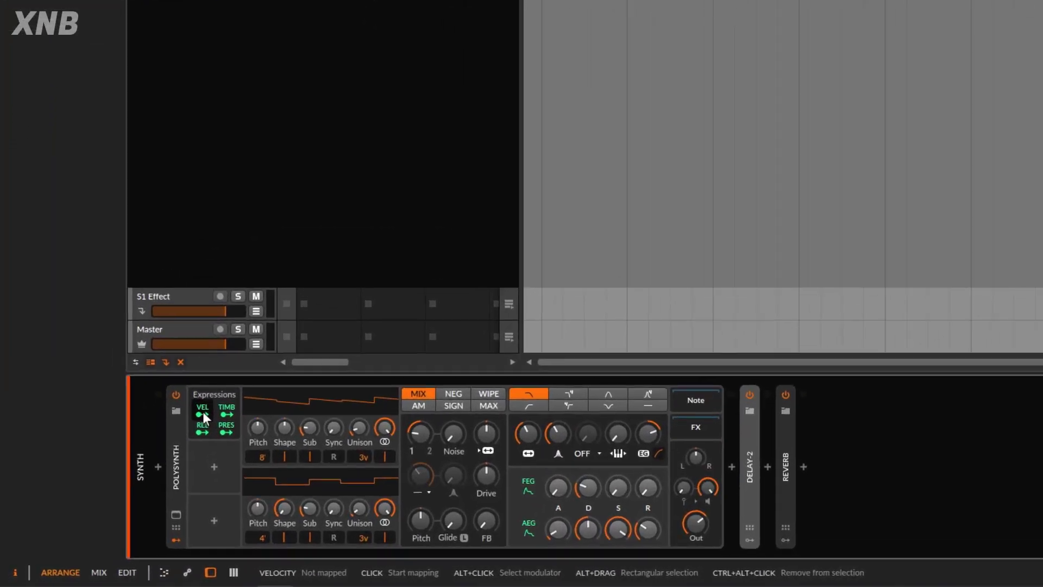
click(203, 412)
drag(528, 433, 528, 419)
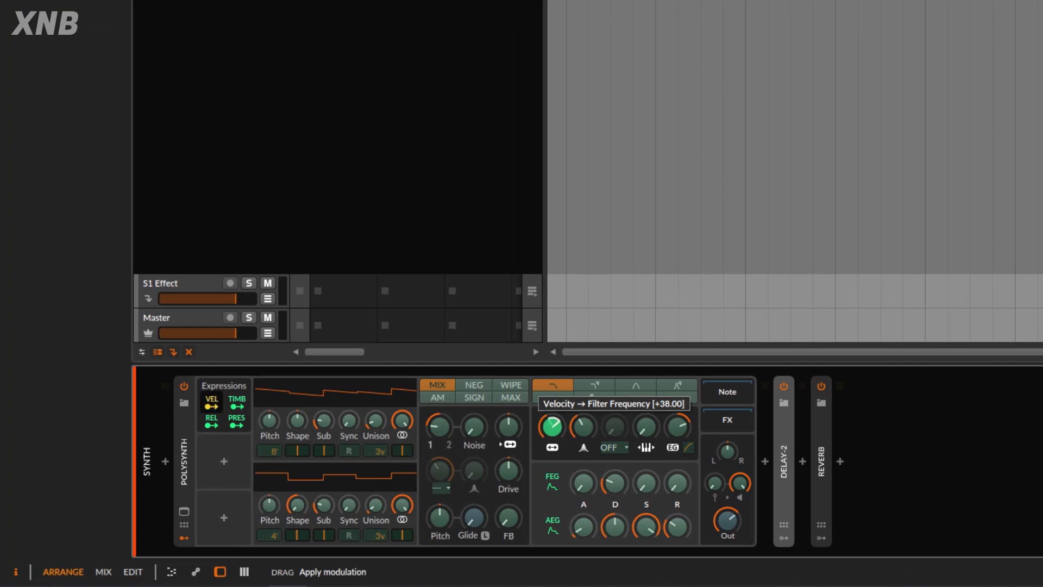
click(212, 402)
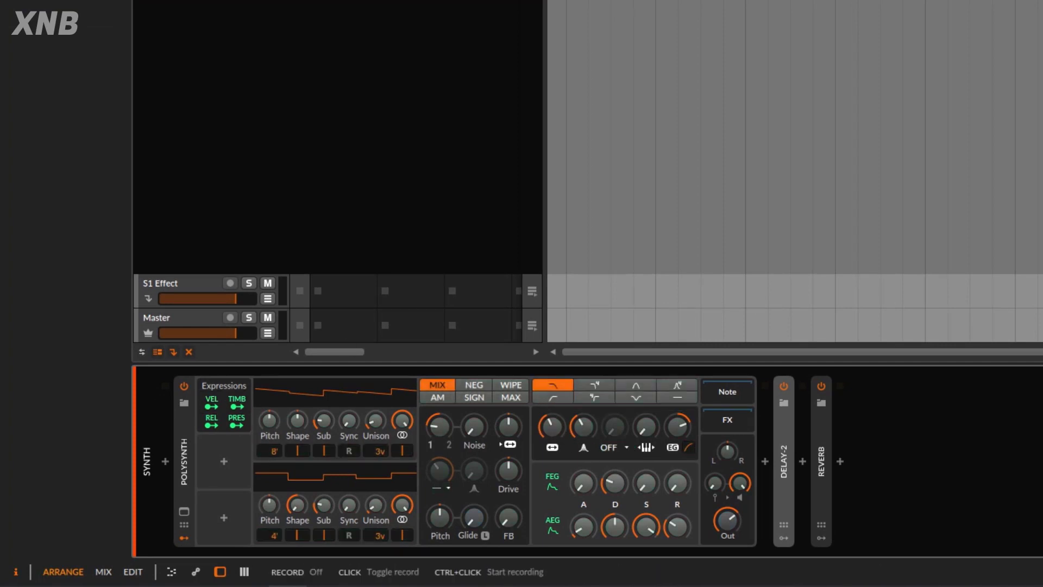
Step: Start playback, view the arp clip's velocity lane, and lower the Polysynth's filter frequency to about 229 Hz
click(217, 0)
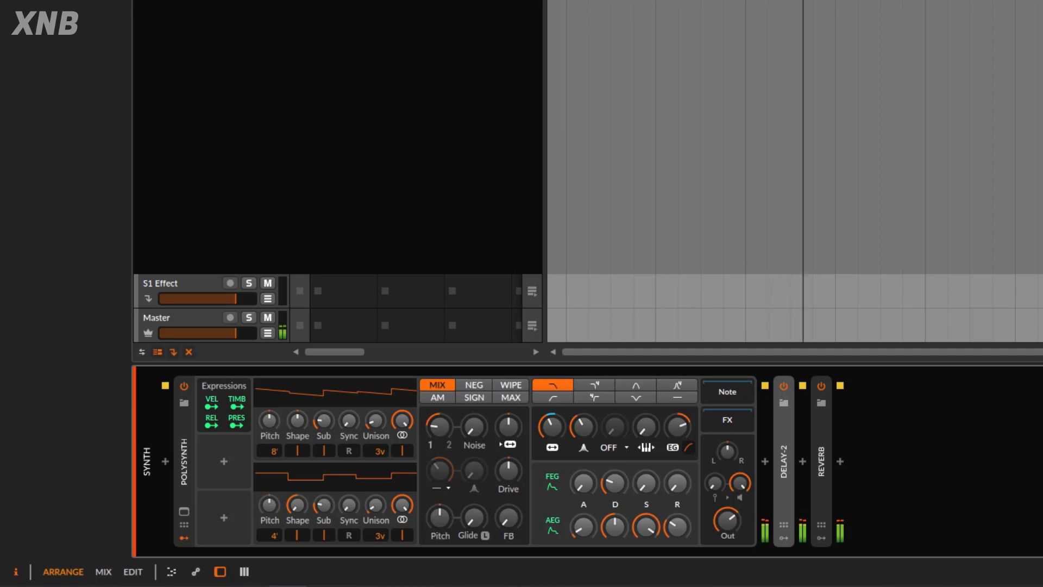
double_click(244, 66)
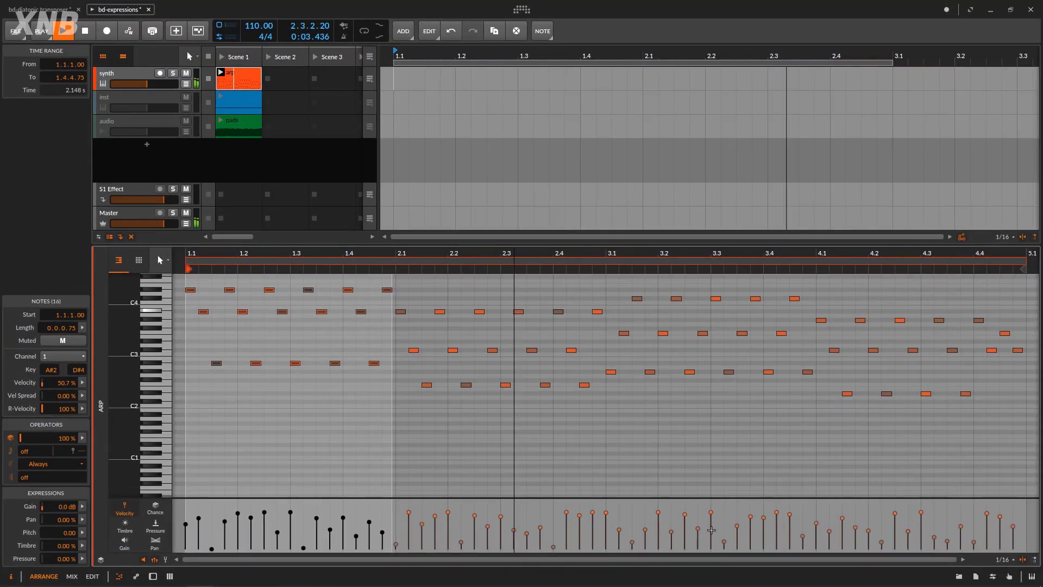
drag(654, 246, 571, 246)
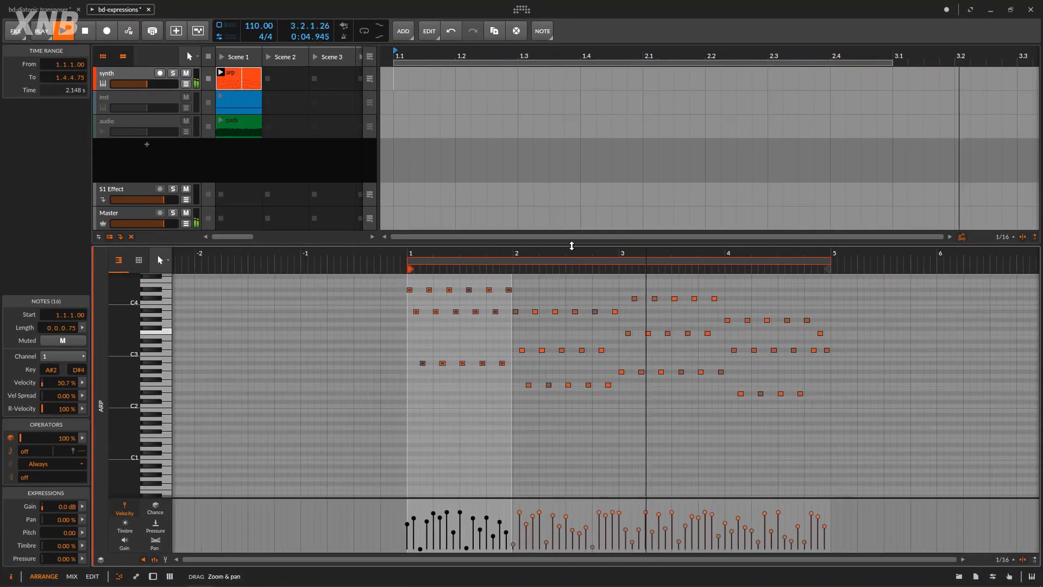
double_click(149, 73)
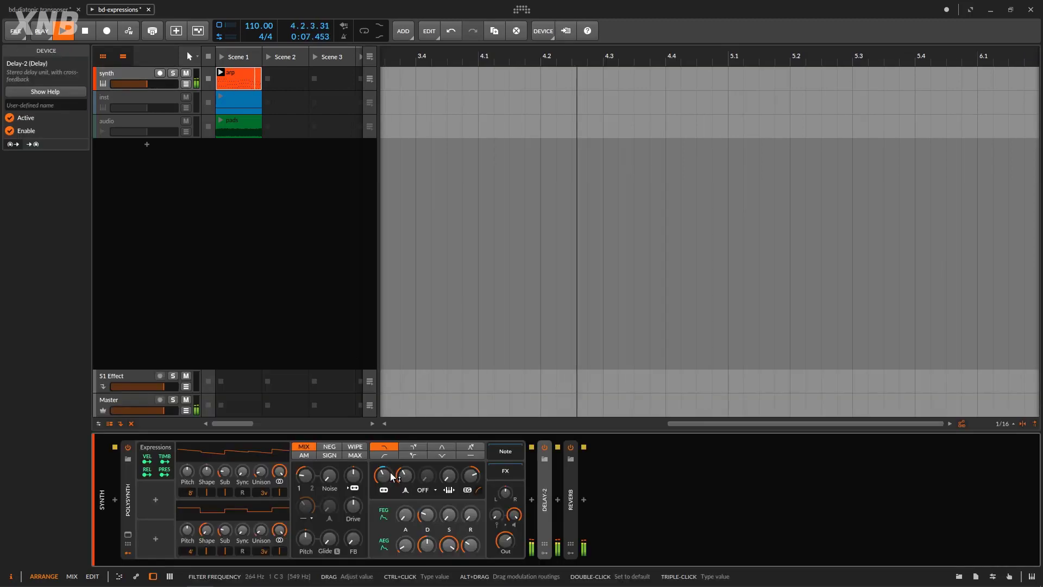
drag(384, 474, 384, 480)
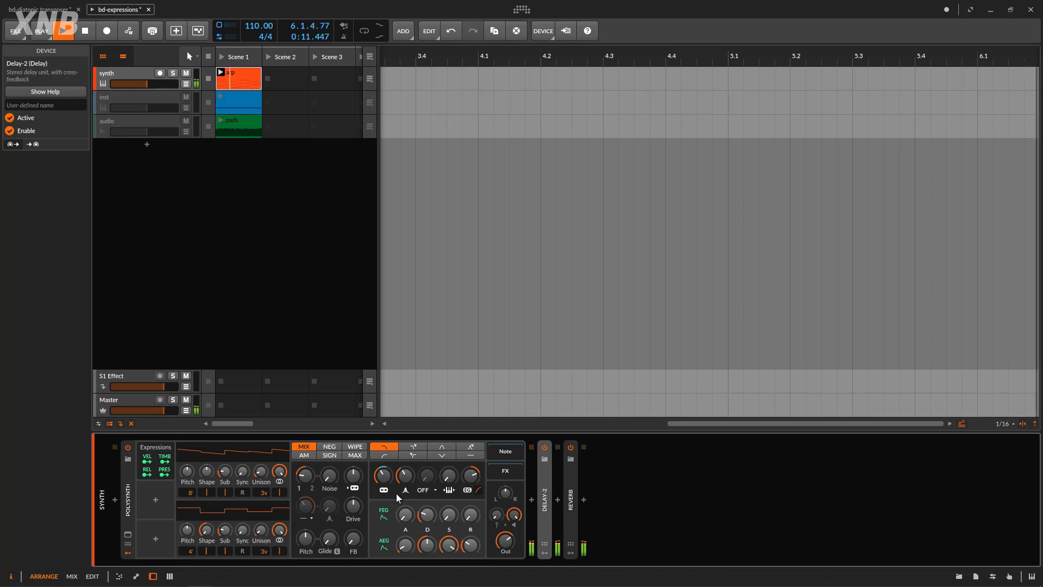
Step: Compare the arp clip's velocity lane with the Polysynth's filter modulation during playback, and stop the playback
double_click(244, 78)
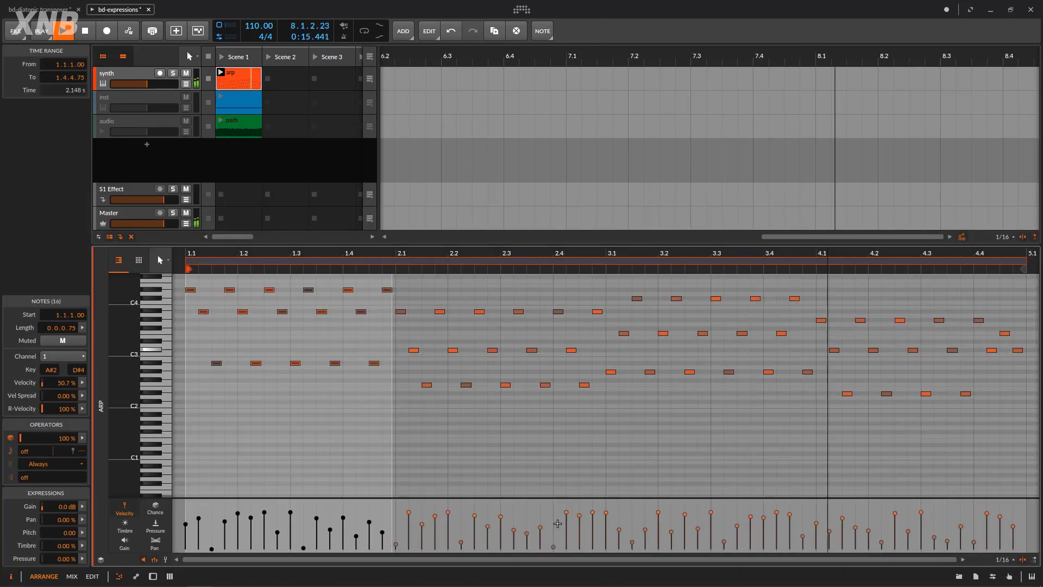
key(d)
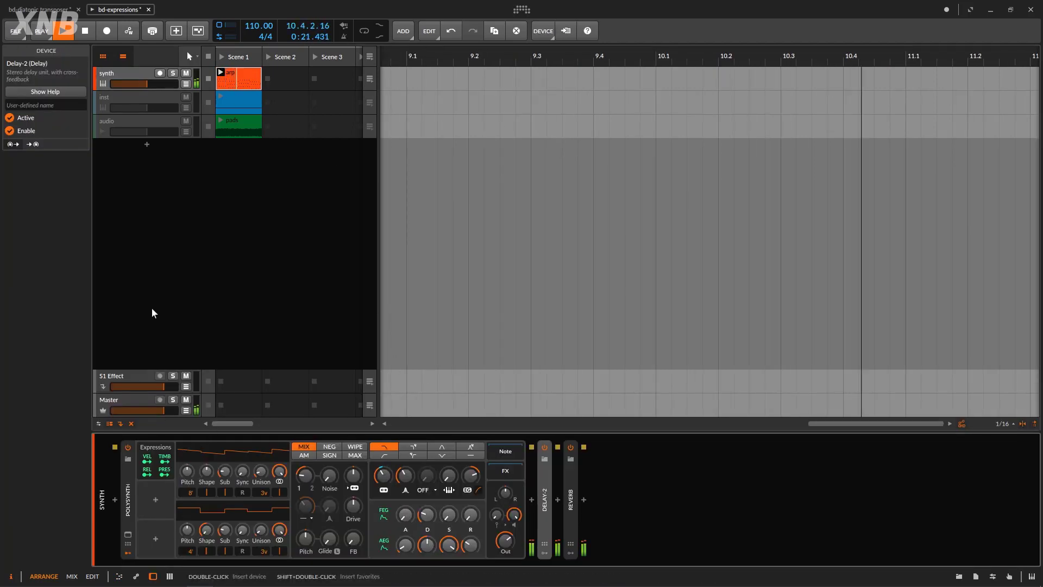
click(88, 33)
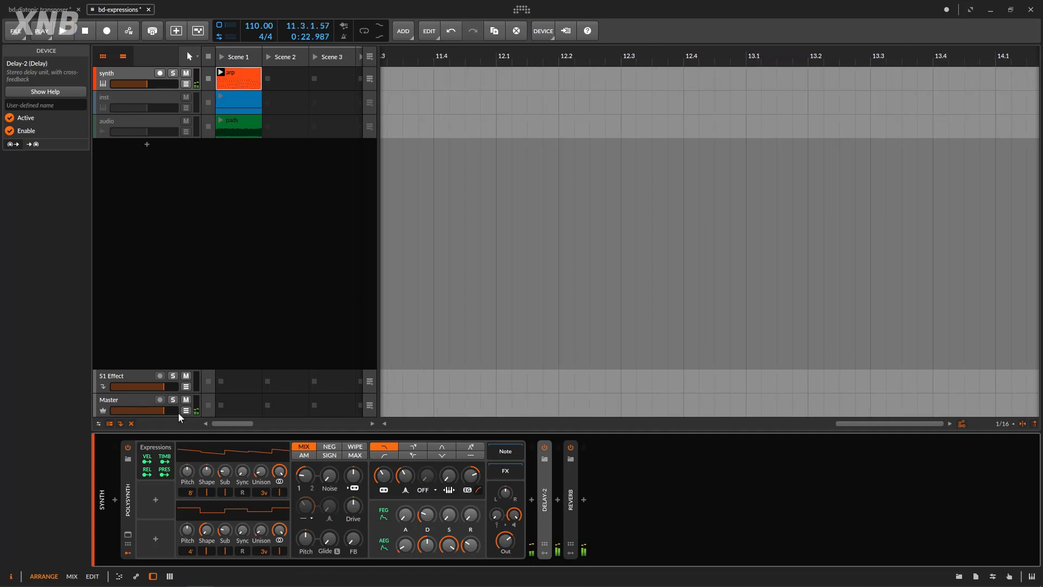
Step: Review the arp clip's note velocities and inspect the modulation routings of the Expressions modulator's Velocity output
click(237, 79)
double_click(238, 79)
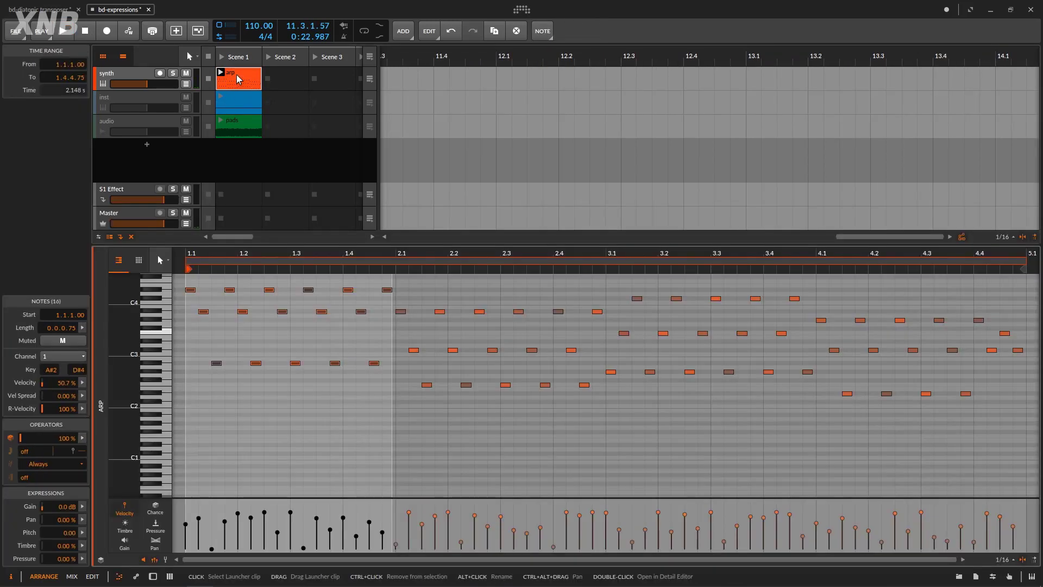
double_click(146, 75)
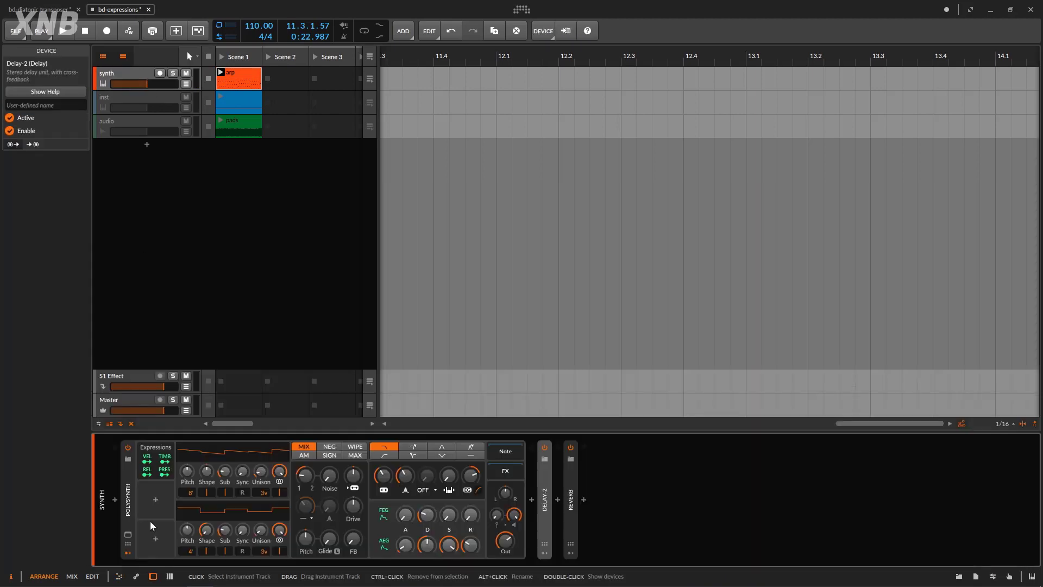
mouse_move(148, 461)
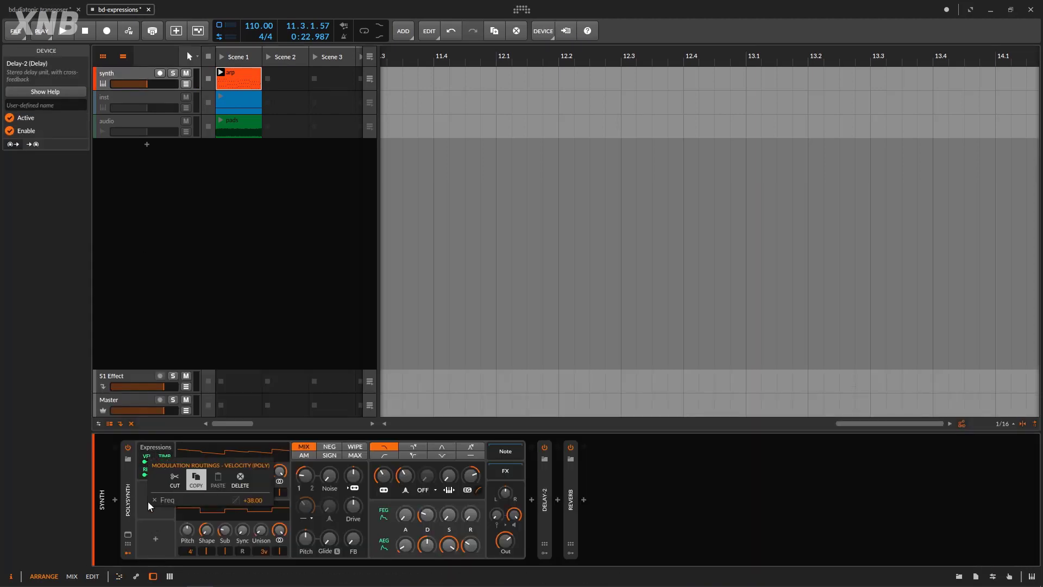
Step: Show the arp clip's Timbre lane and randomise the timbre of all notes with 100 % Chaos and a Mean of -12.5 %
double_click(249, 84)
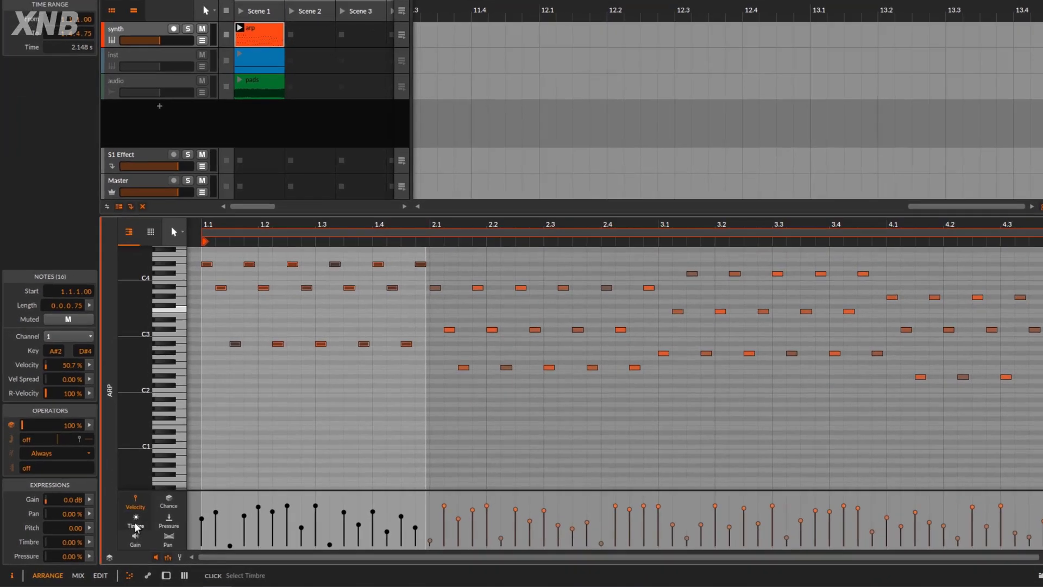
click(125, 525)
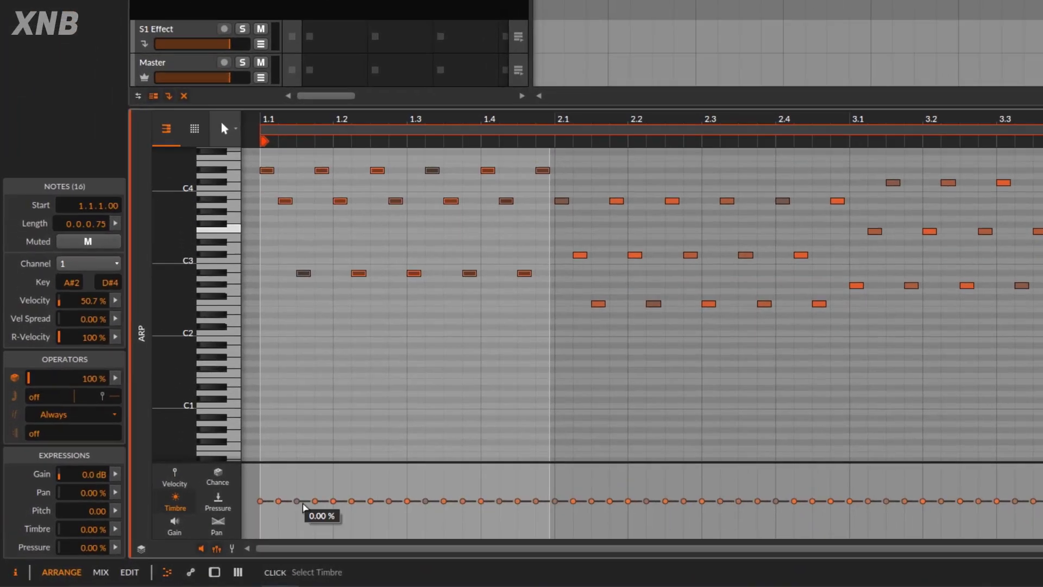
drag(657, 110, 647, 110)
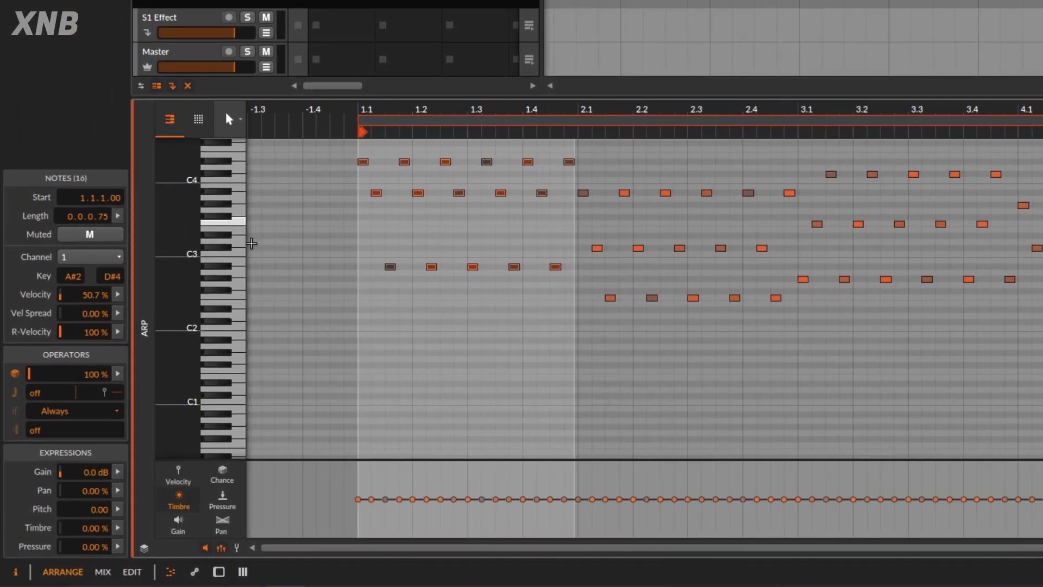
click(356, 0)
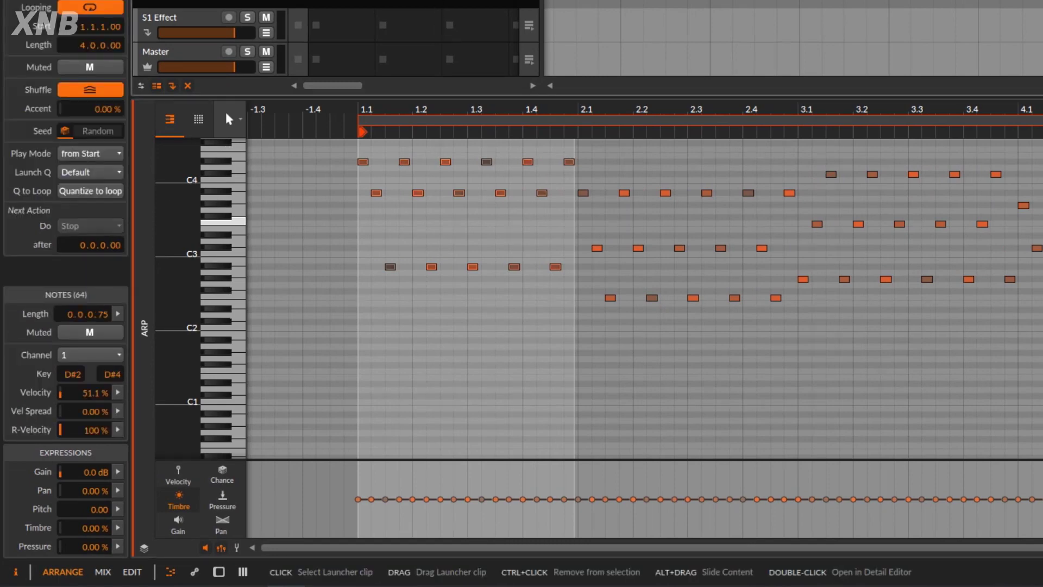
click(117, 528)
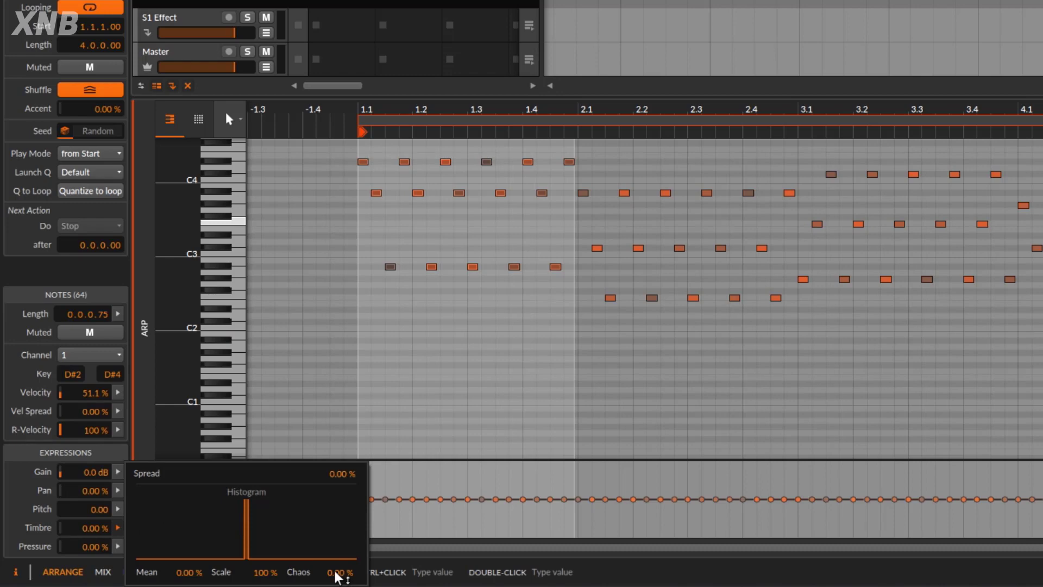
drag(338, 576, 338, 521)
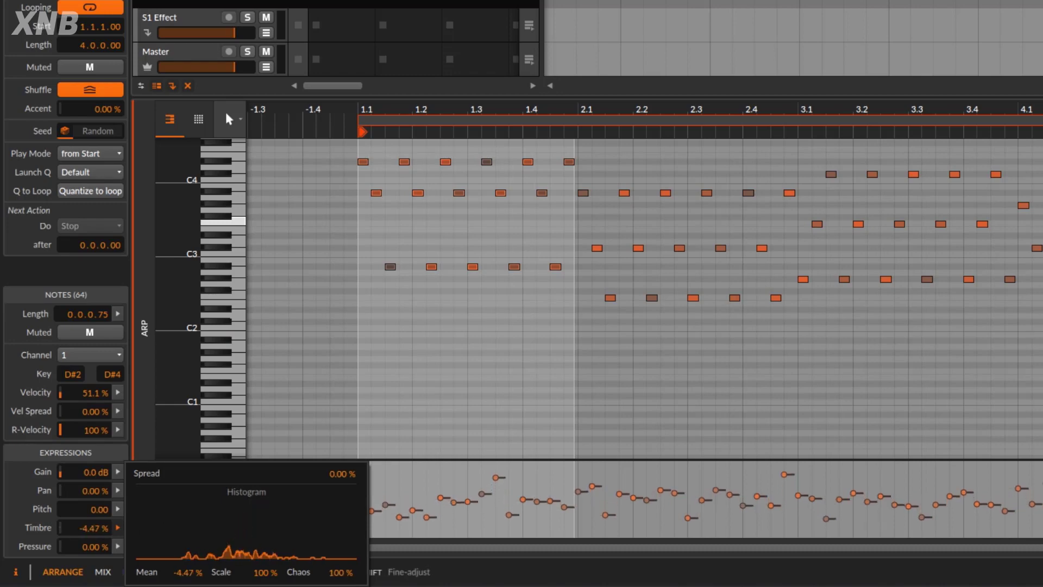
drag(265, 575, 264, 567)
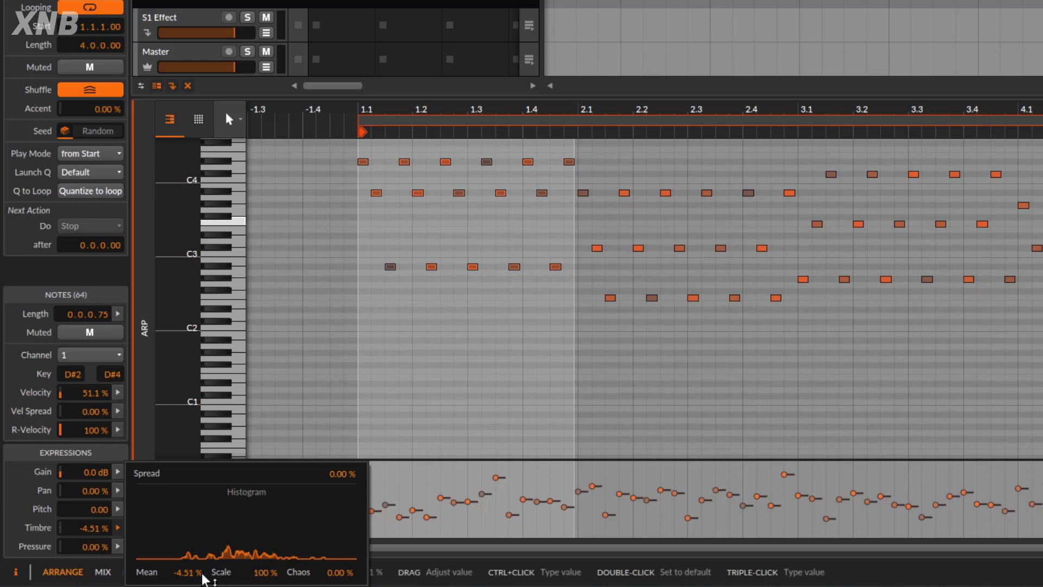
drag(192, 573, 192, 579)
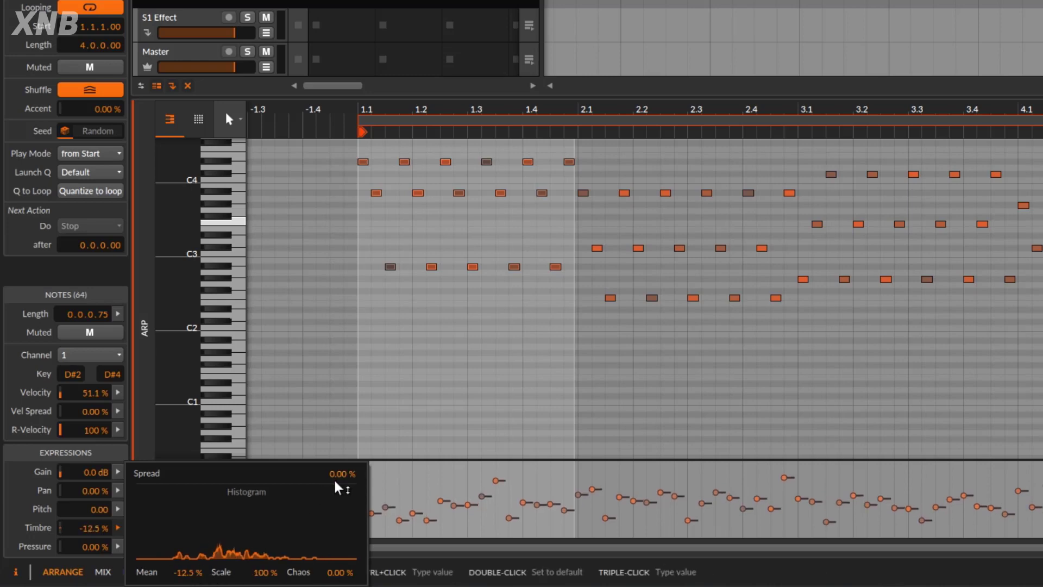
key(Escape)
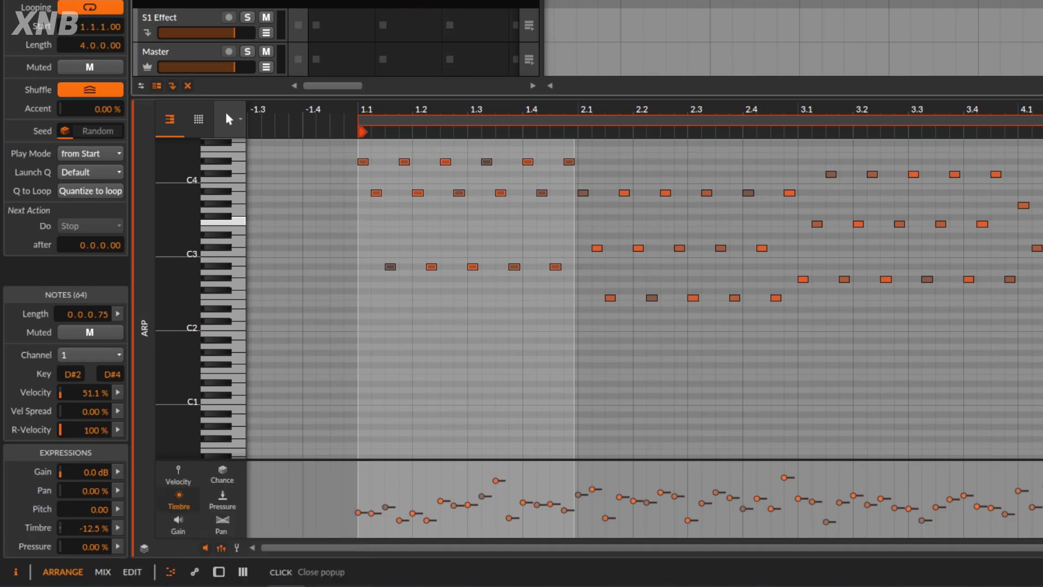
Step: Map the Timbre output of the Expressions modulator to the Polysynth's filter frequency and start playback
double_click(174, 2)
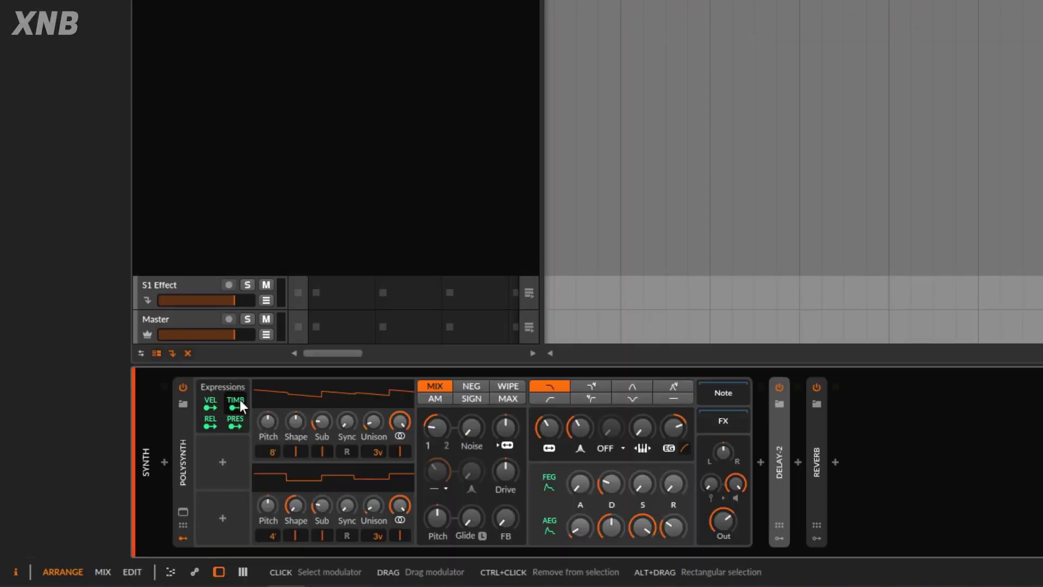
click(237, 407)
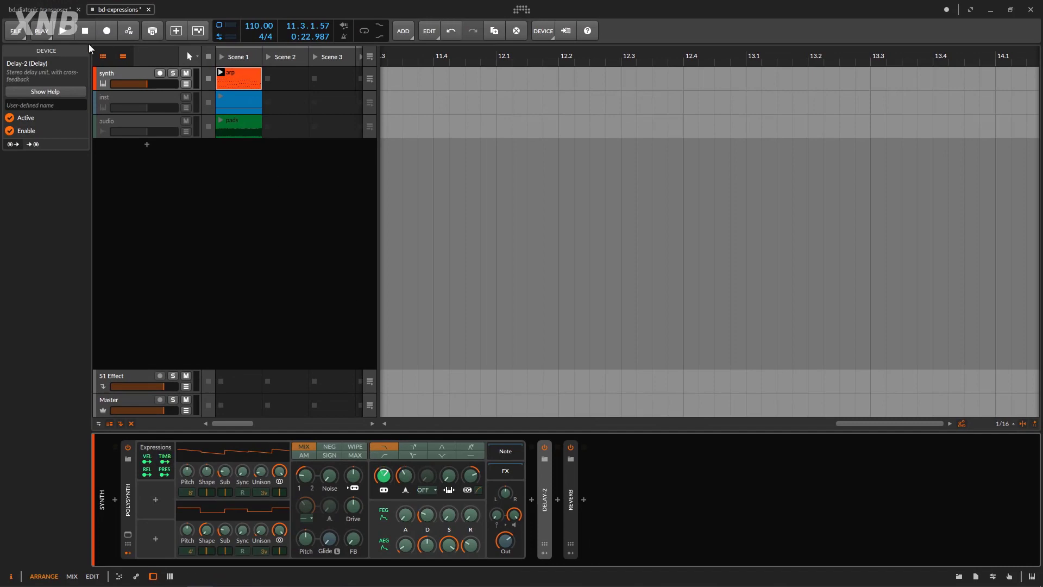
click(63, 31)
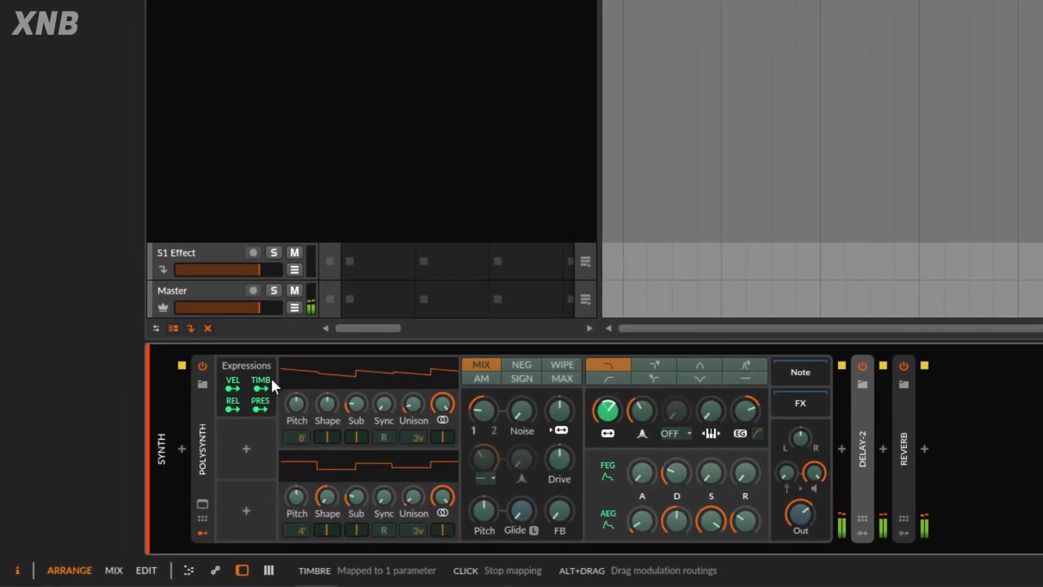
Step: Check the arp clip's Timbre lane during playback and raise the Timbre modulation of the filter frequency to about +138
click(461, 66)
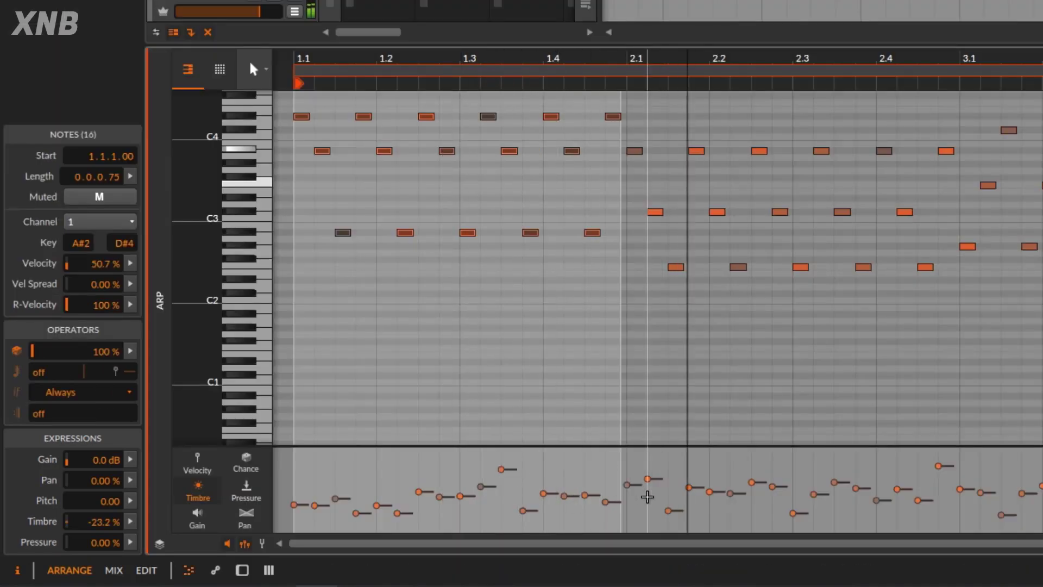
click(233, 1)
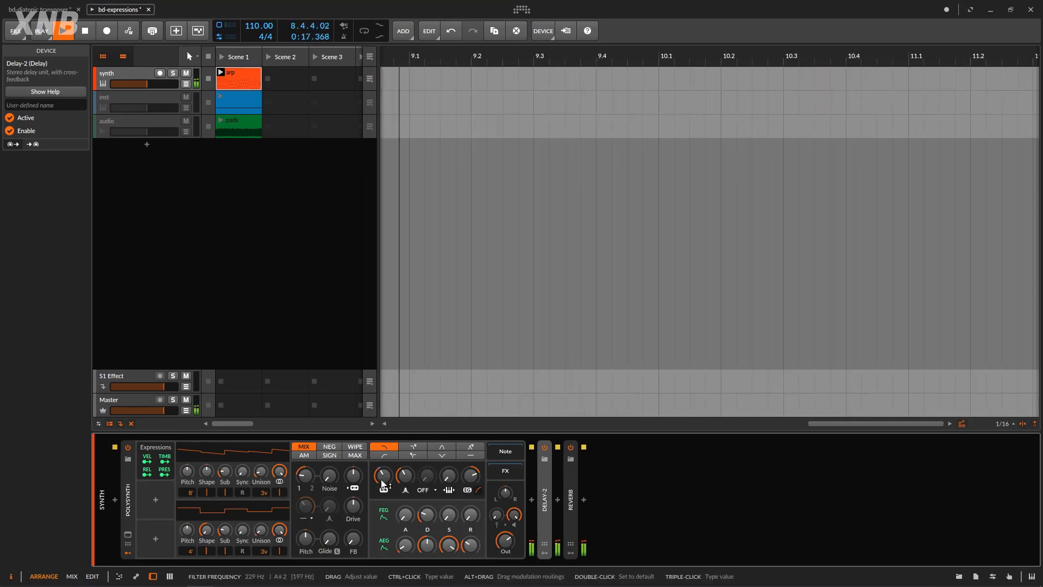
click(165, 460)
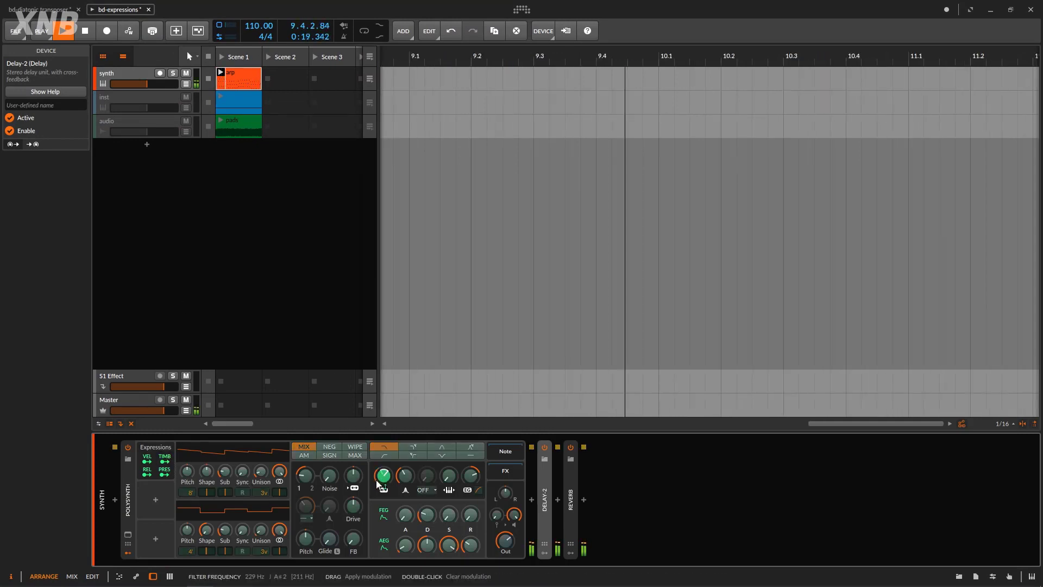
drag(378, 480, 378, 416)
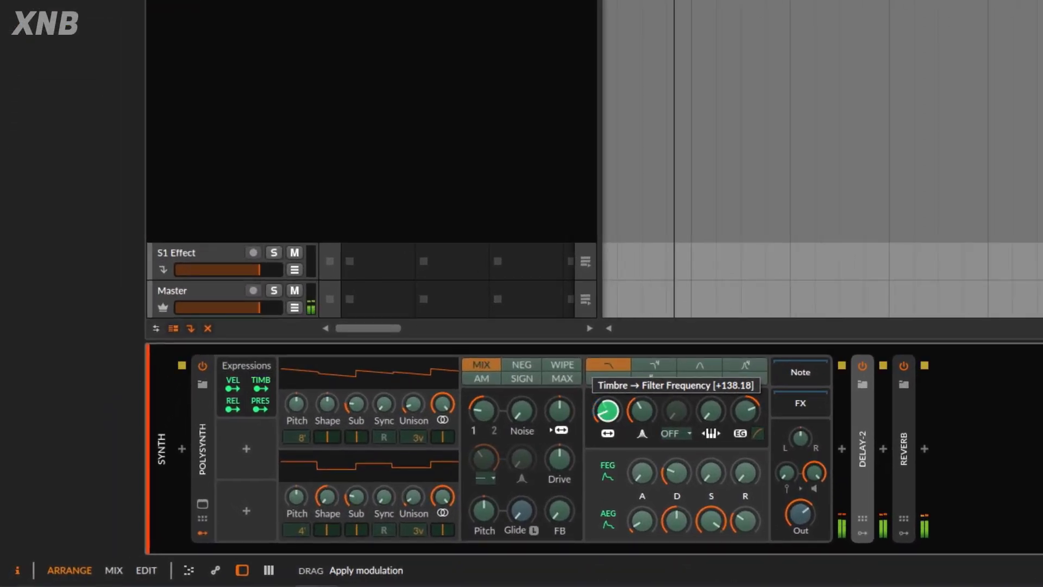
Step: Finish the Timbre mapping, raise the Polysynth's filter frequency to about 1.49 kHz and stop playback
click(264, 377)
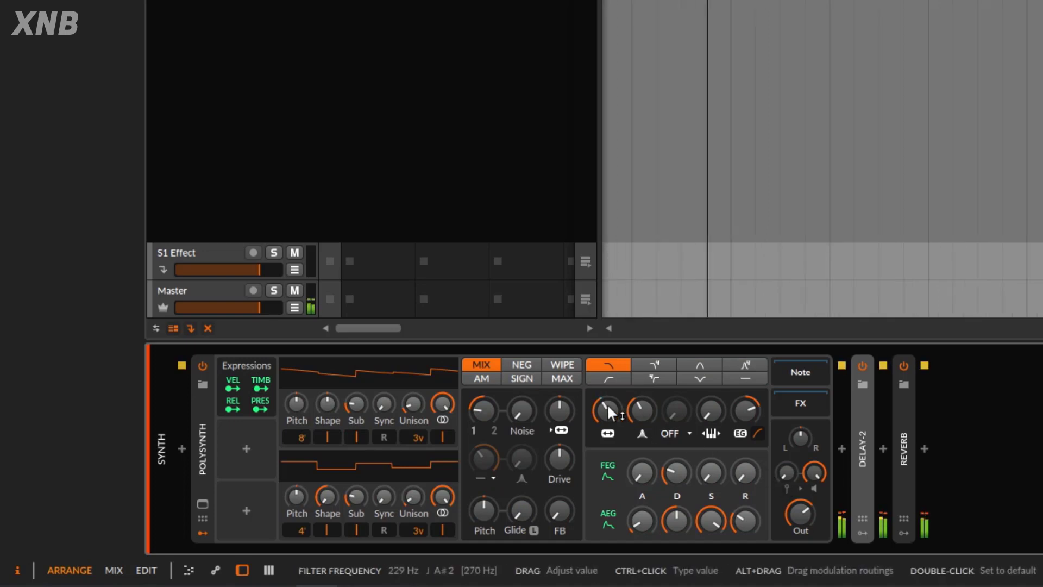
drag(603, 410, 603, 369)
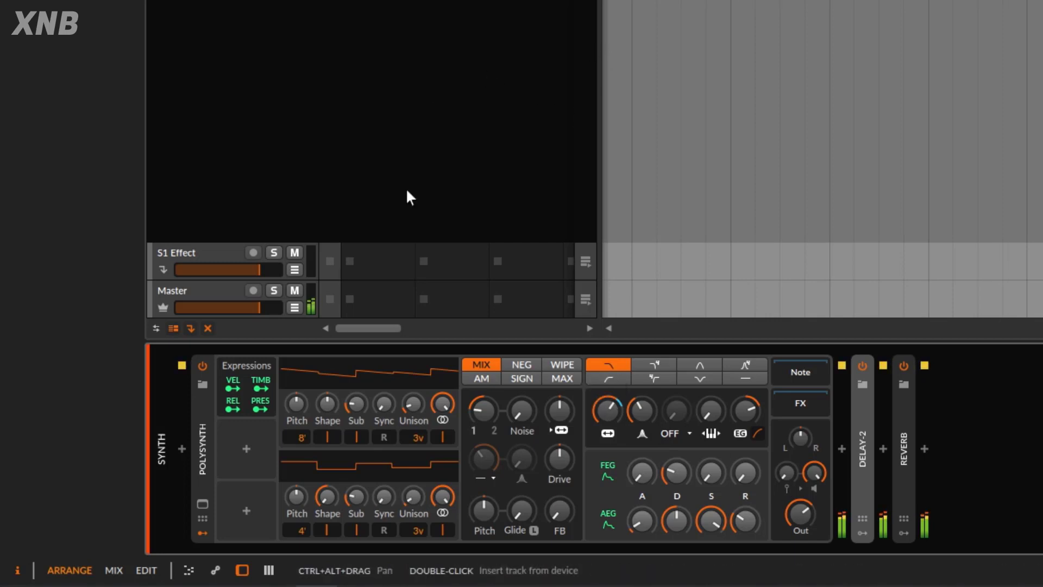
key(space)
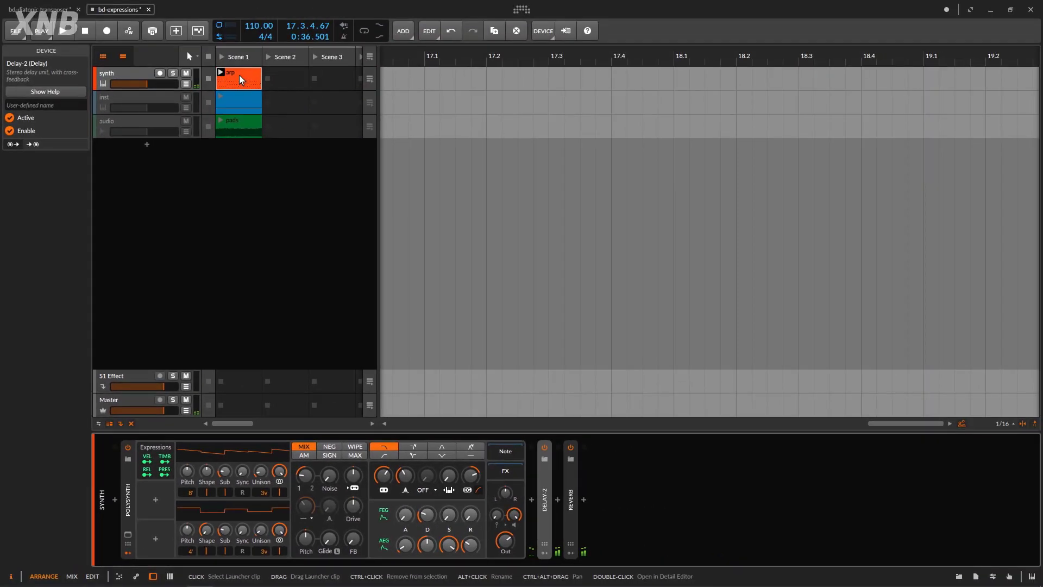
Step: Check the arp clip's Timbre lane, then remove the Timbre output's modulation routing to the filter frequency
double_click(239, 75)
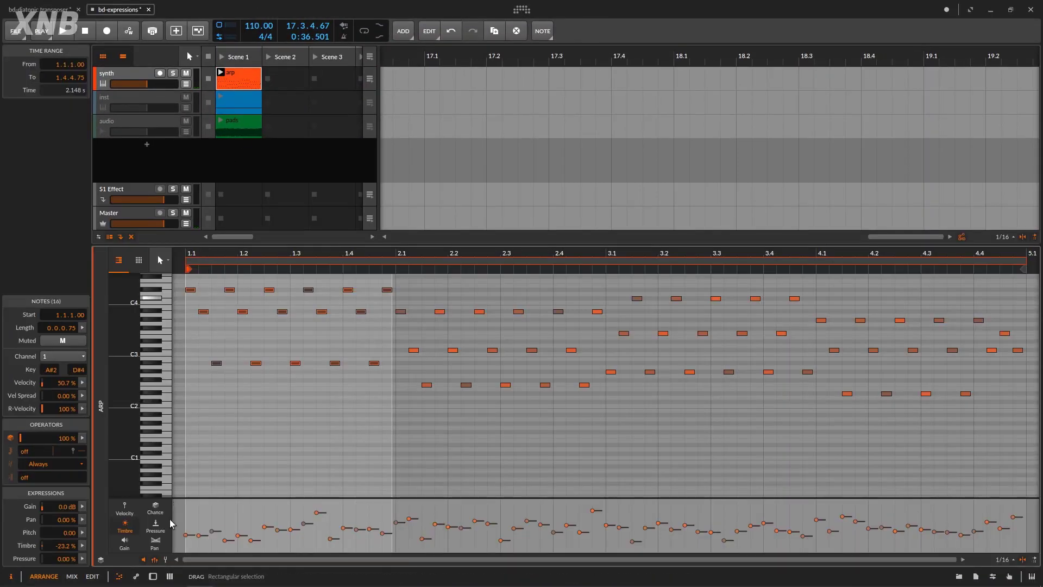
key(d)
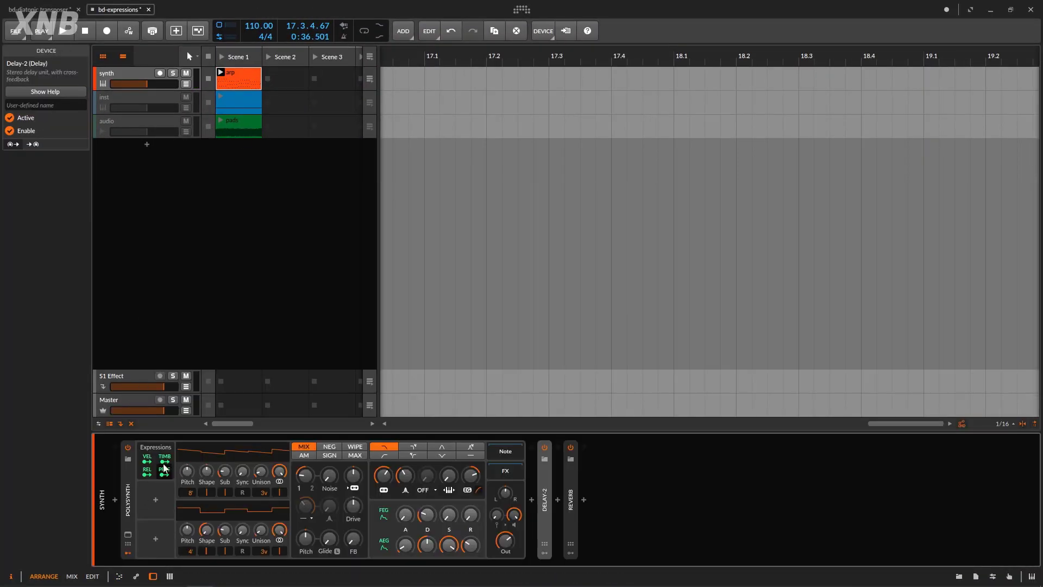
mouse_move(167, 461)
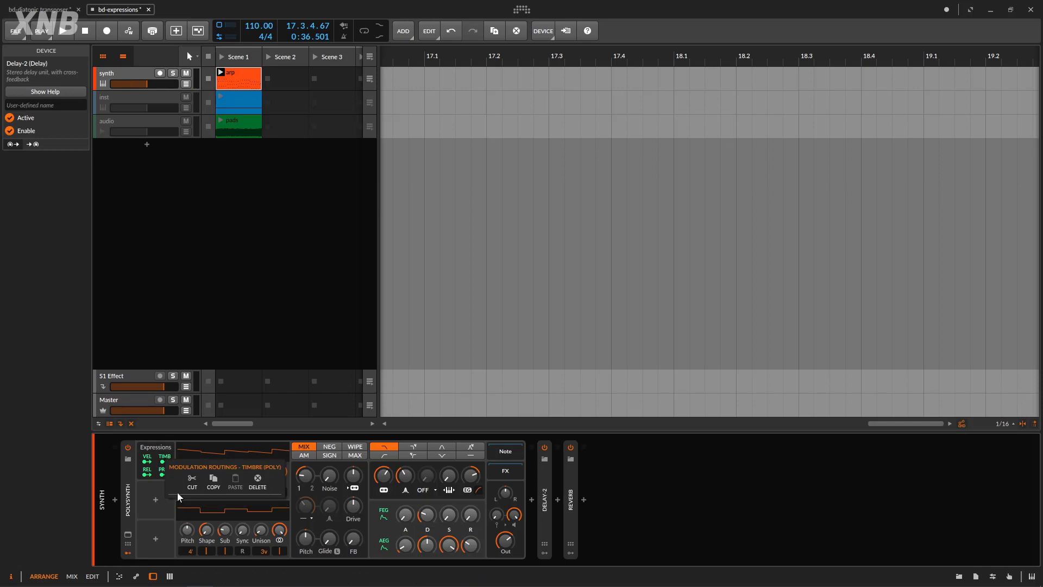
Step: Open the arp clip and randomise the release velocity of all its notes with 100 % Chaos
double_click(248, 76)
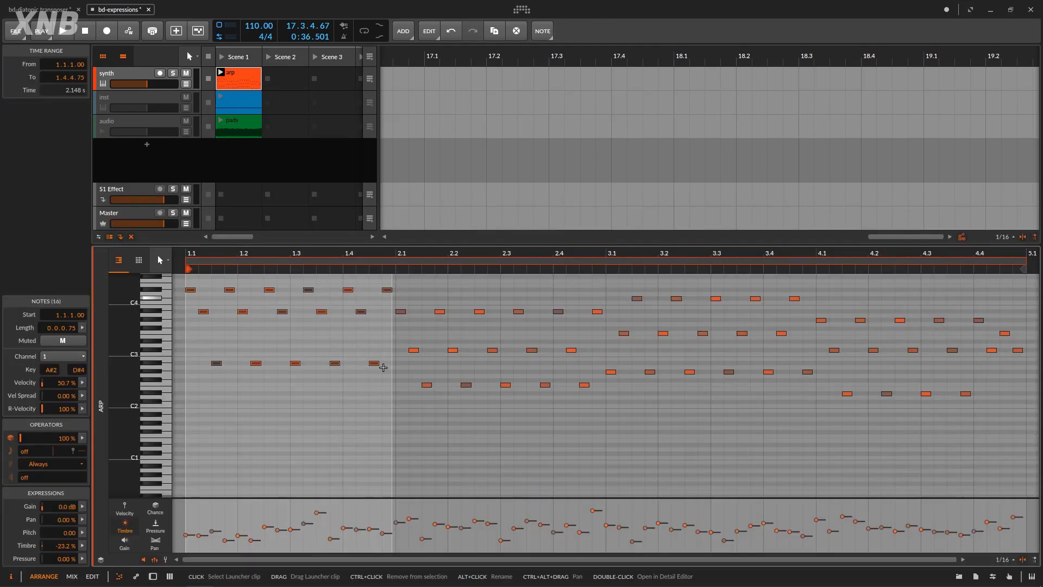
drag(401, 257, 442, 342)
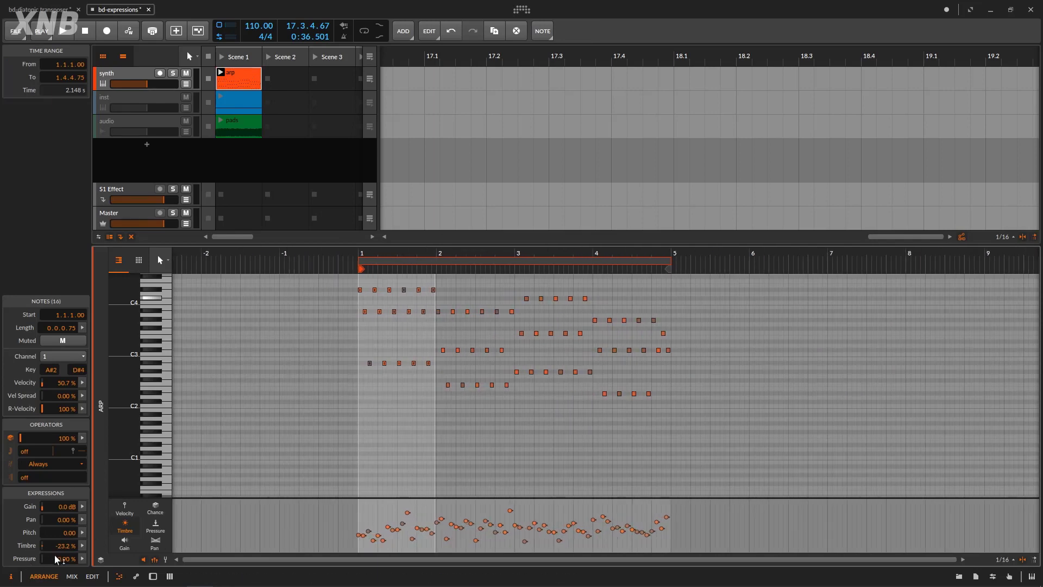
click(241, 79)
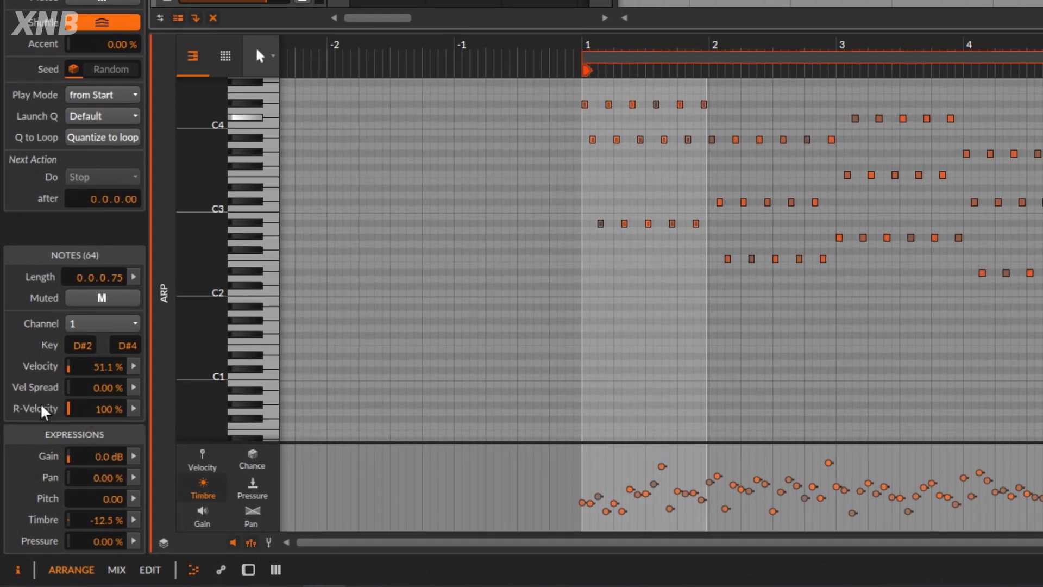
click(135, 410)
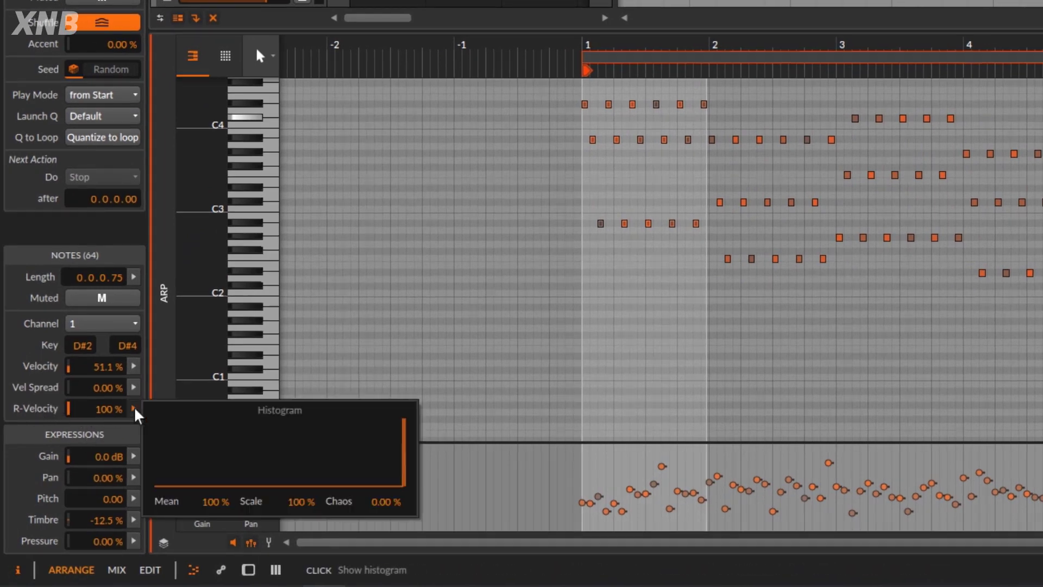
drag(385, 501, 386, 467)
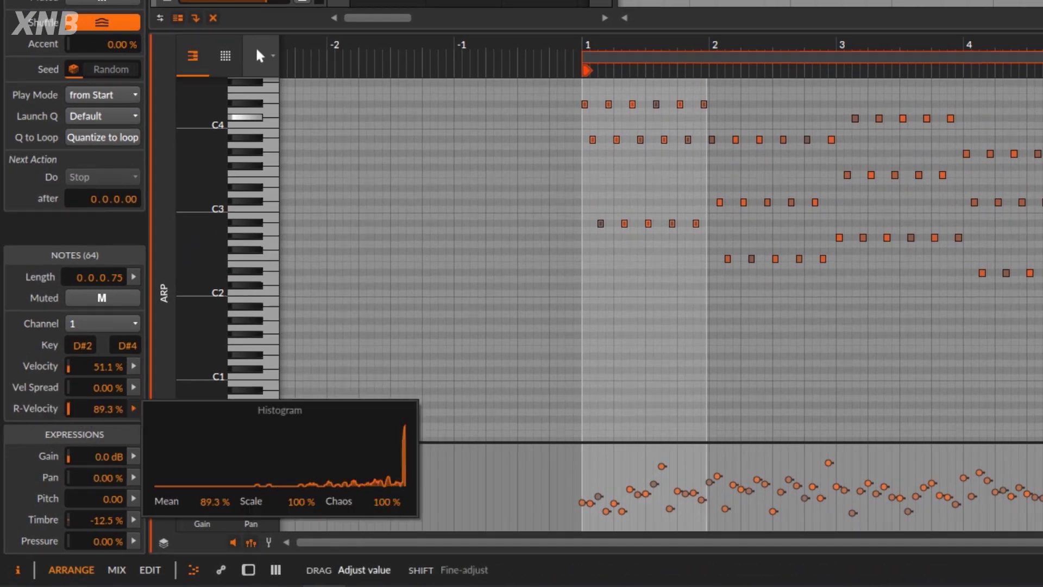
Step: Widen the release velocities with a Scale of about 199 %, add more Chaos and set their Mean to 55 %
drag(305, 500, 305, 457)
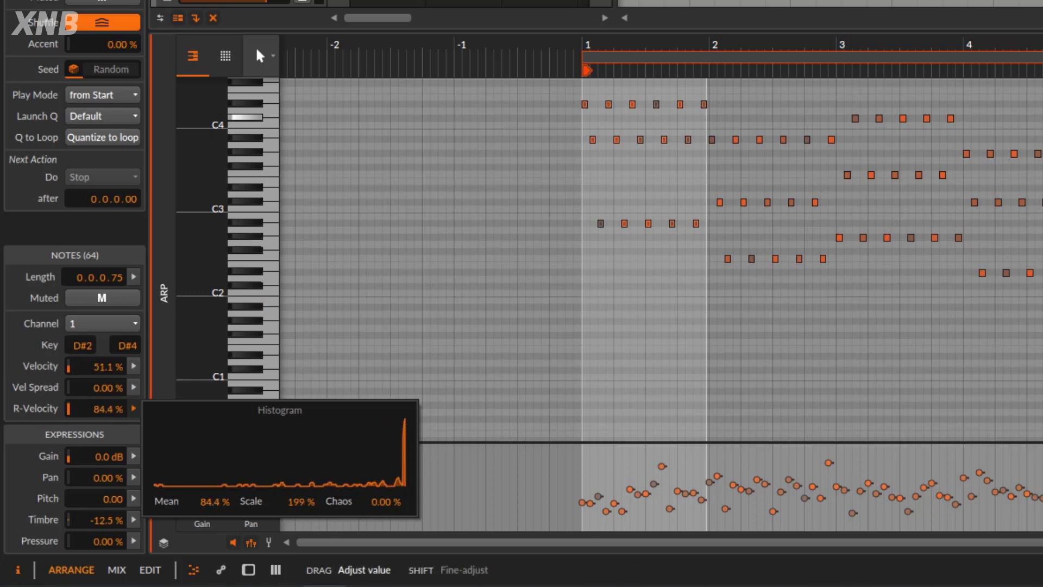
mouse_move(235, 511)
mouse_down()
mouse_move(235, 535)
mouse_move(235, 521)
mouse_up()
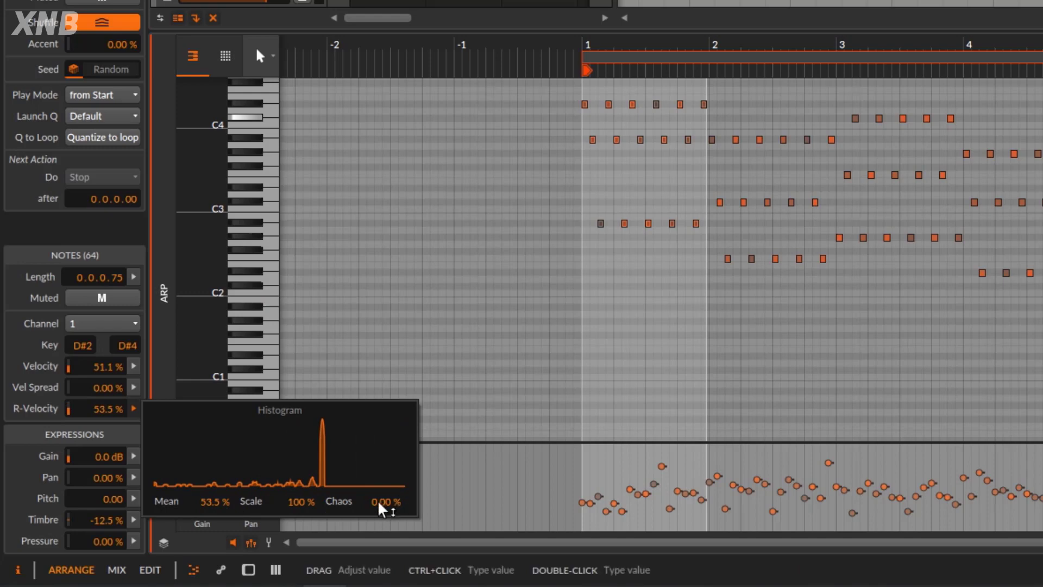
drag(379, 508, 380, 484)
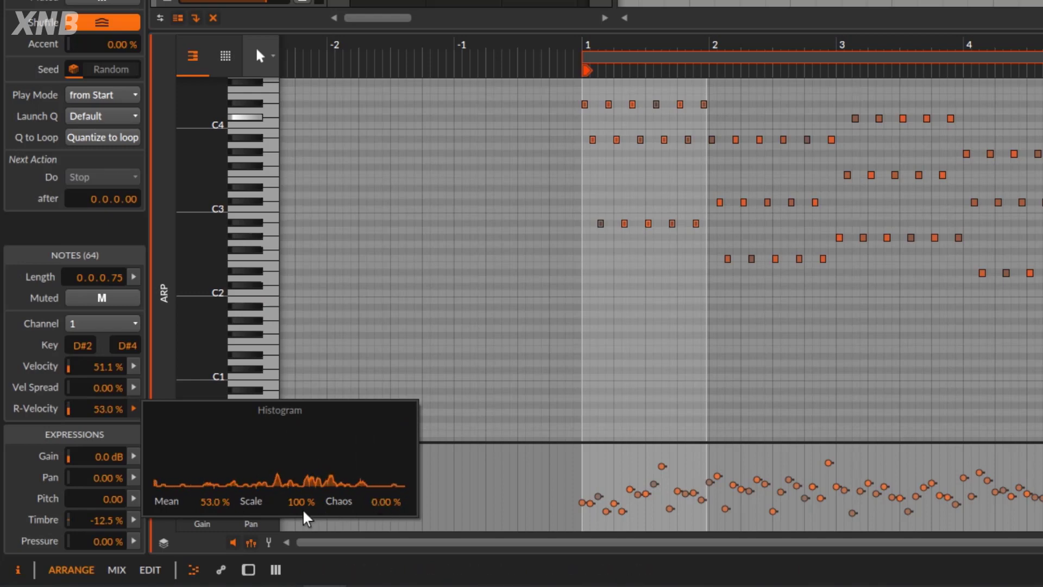
drag(234, 499, 234, 504)
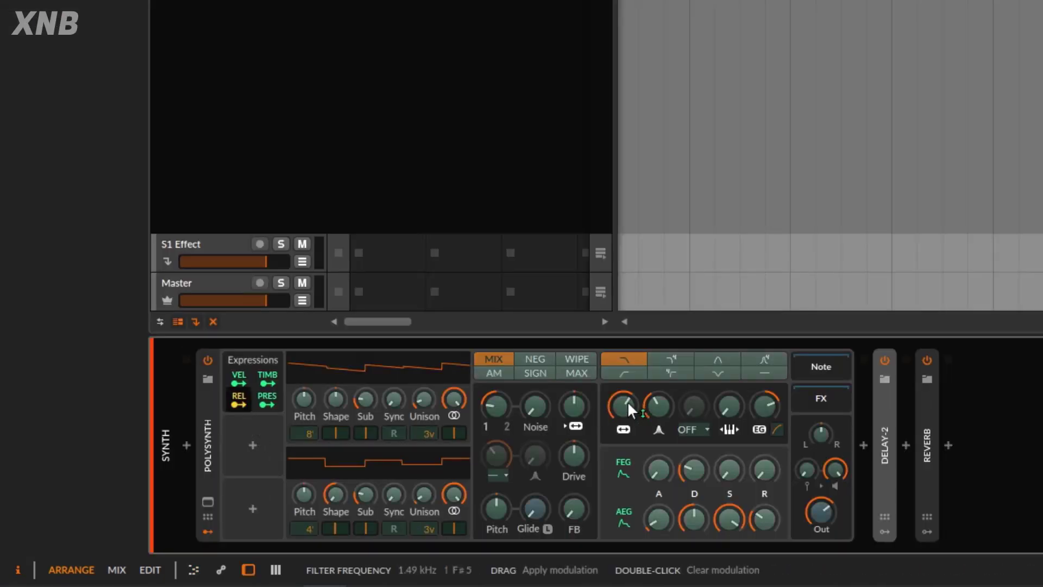
Step: Map the Release Velocity output to the filter frequency at +32.50 and lower the filter frequency to about 148 Hz during playback
drag(625, 403, 625, 413)
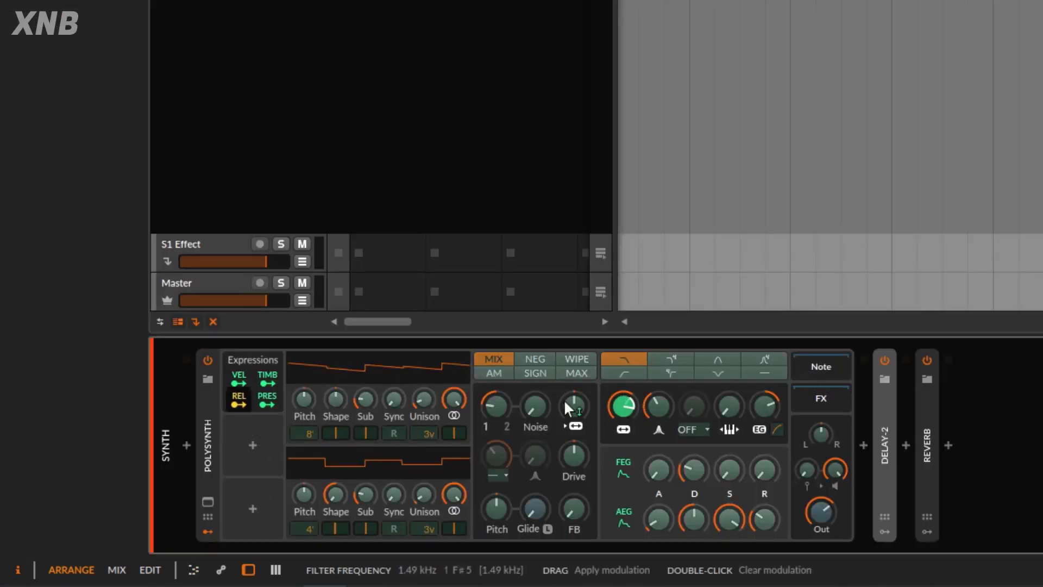
click(239, 399)
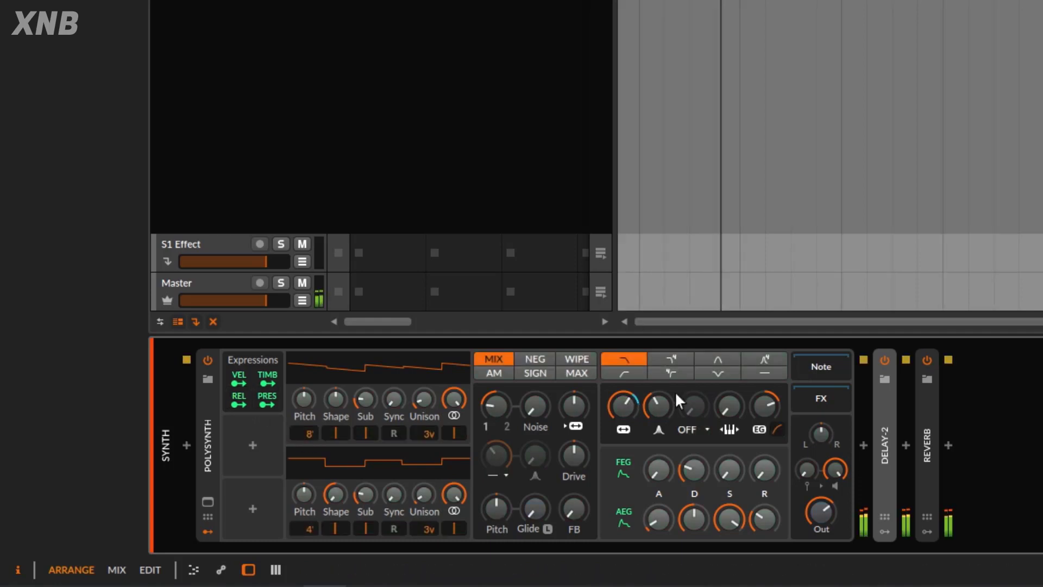
drag(625, 411, 626, 470)
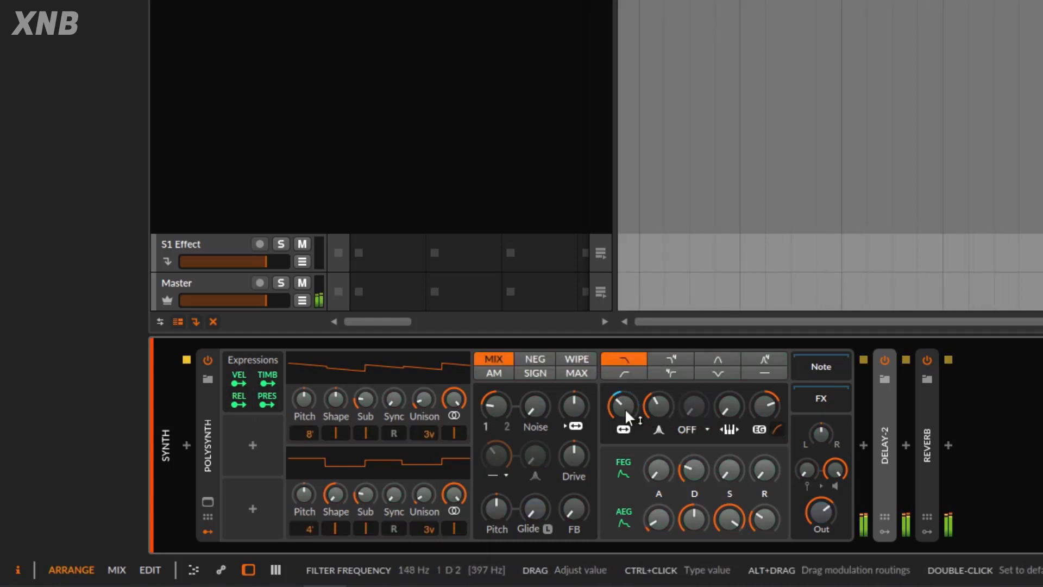
click(766, 185)
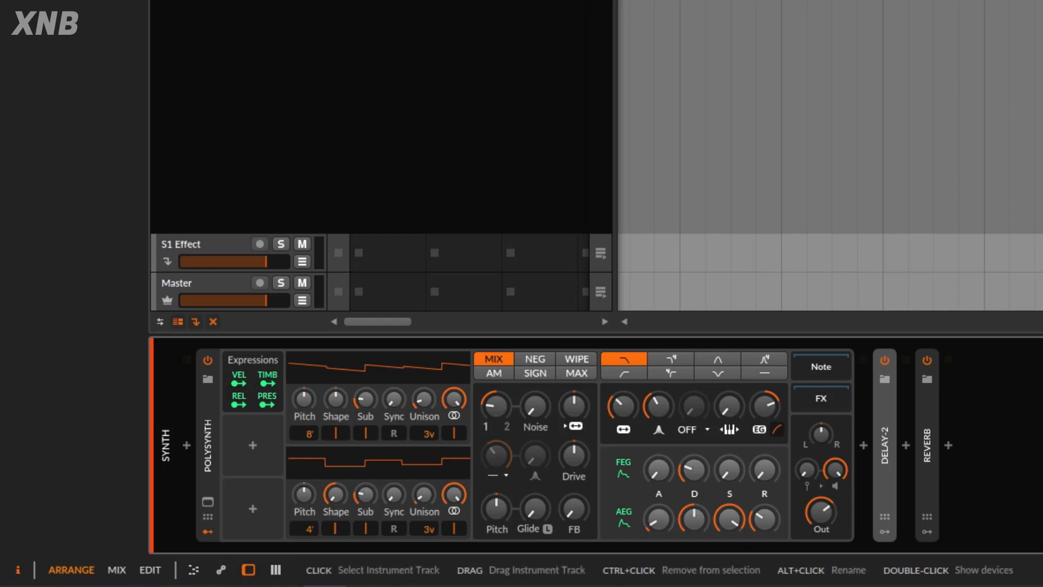
Step: Remove the Release Velocity output's modulation routing to the filter frequency
click(388, 1)
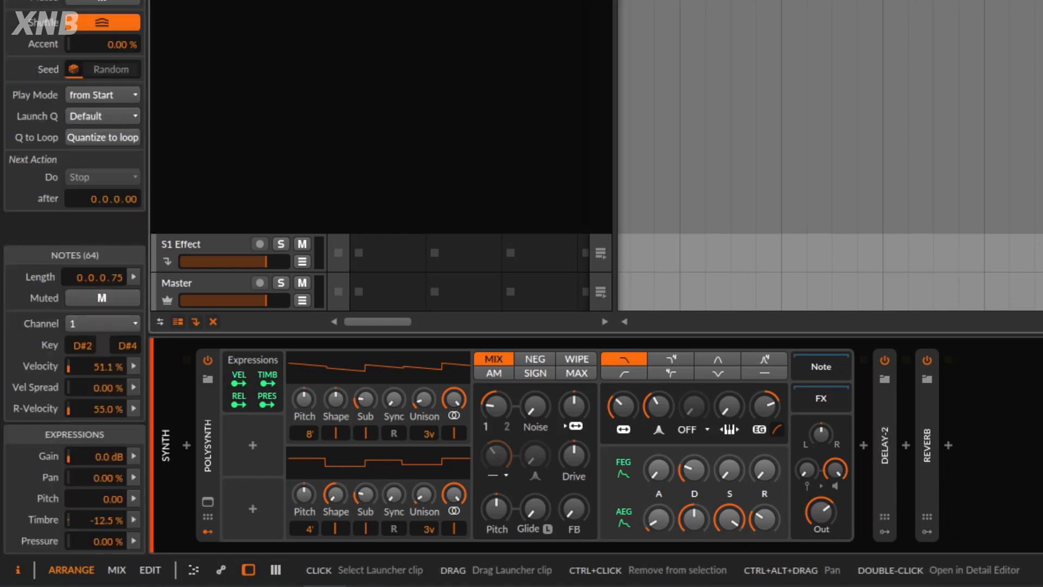
click(239, 396)
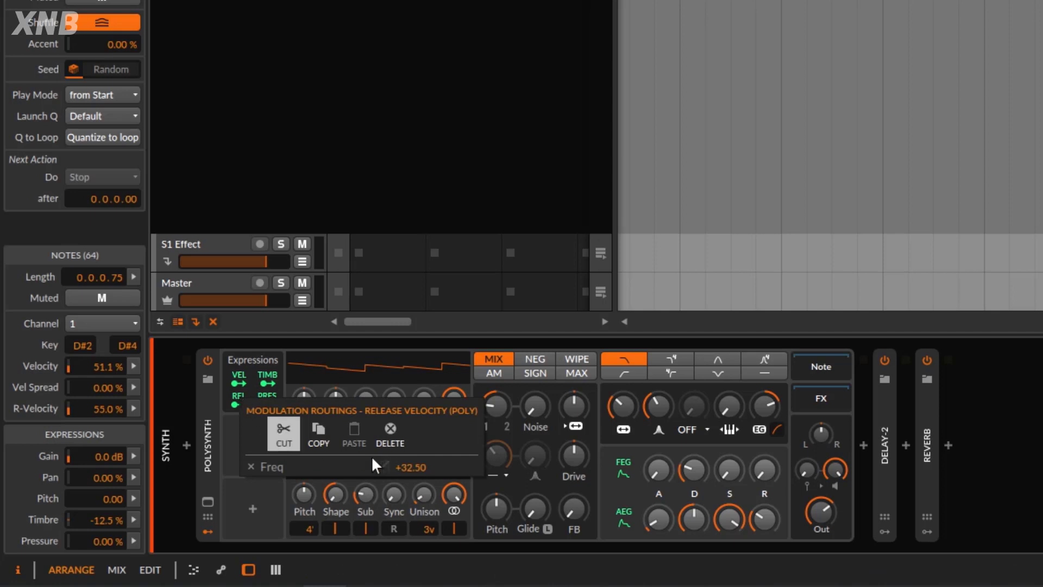
click(251, 467)
Step: Show the arp clip's Pressure lane and randomise the pressure of all 64 notes with 100 % Chaos
click(342, 283)
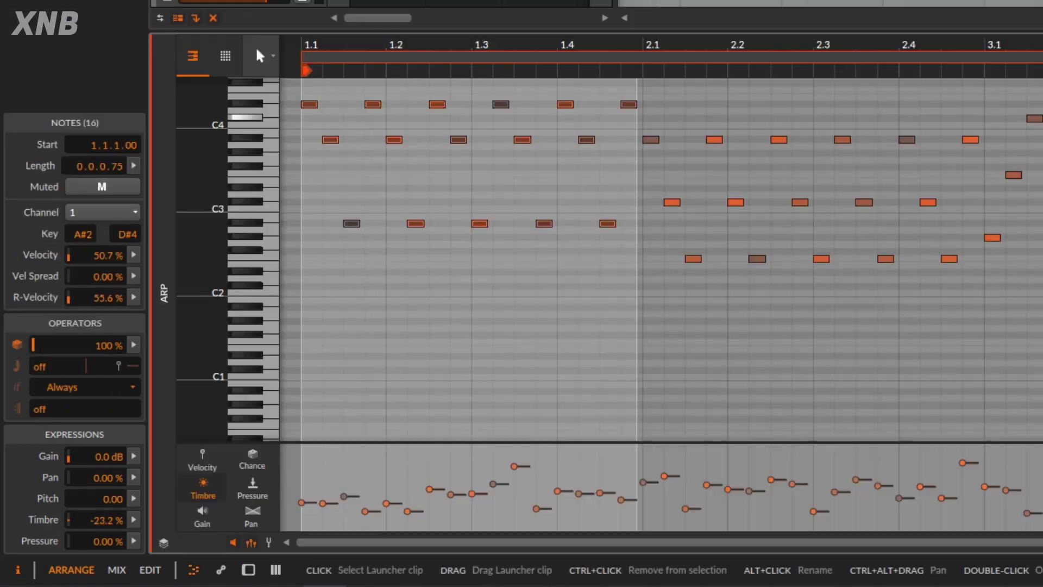
click(248, 495)
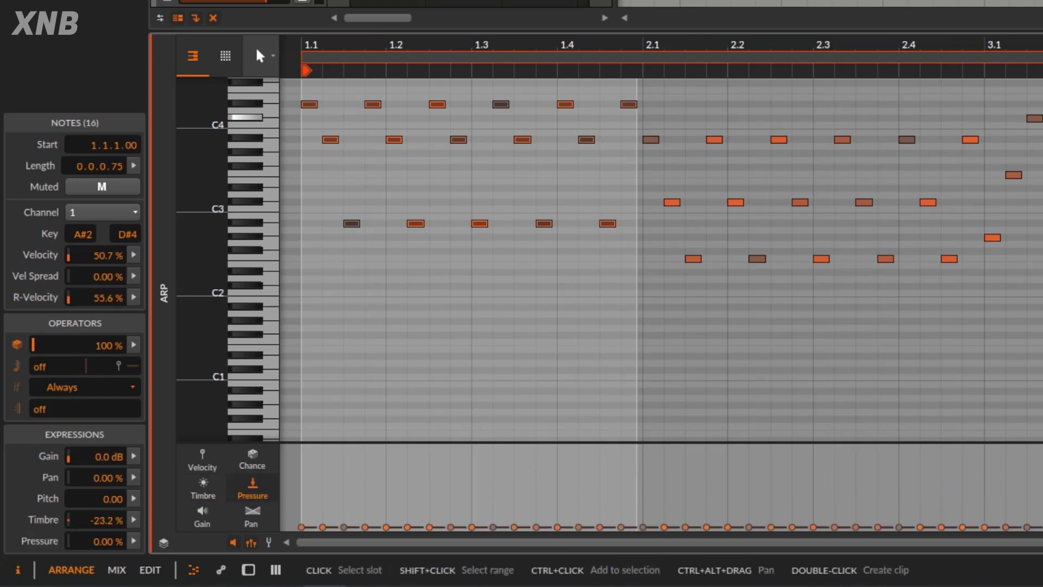
click(402, 2)
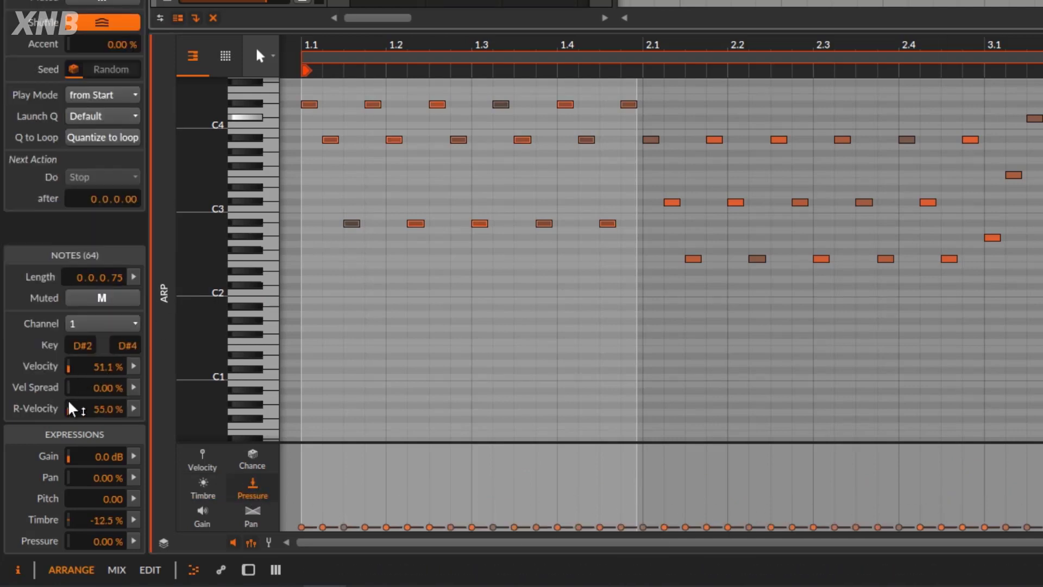
click(133, 540)
drag(386, 570, 386, 516)
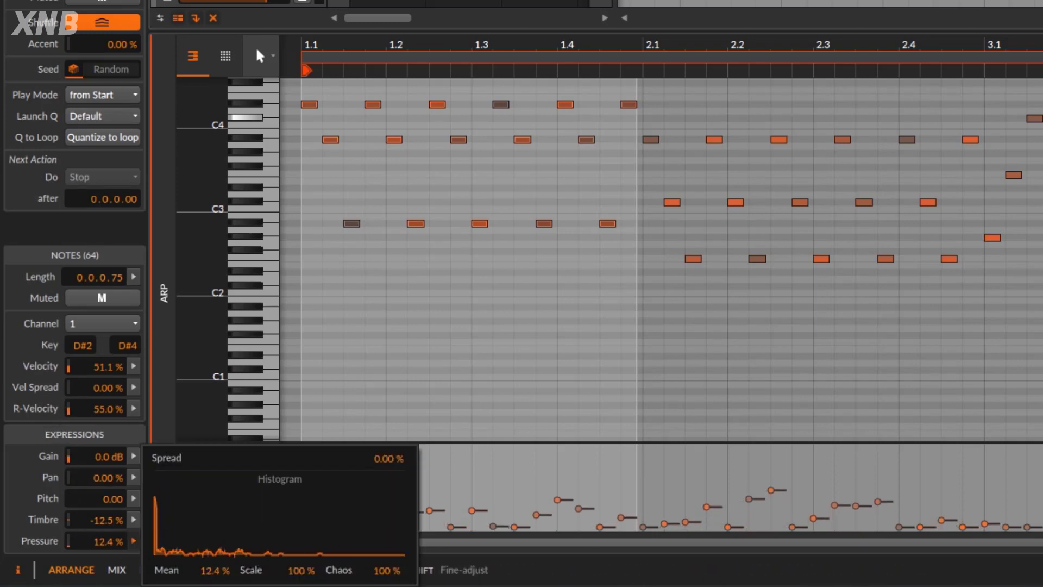
Step: Adjust the Scale of the arp notes' pressure values and raise their Mean to 41.9 %
click(711, 47)
drag(712, 47, 744, 70)
click(133, 541)
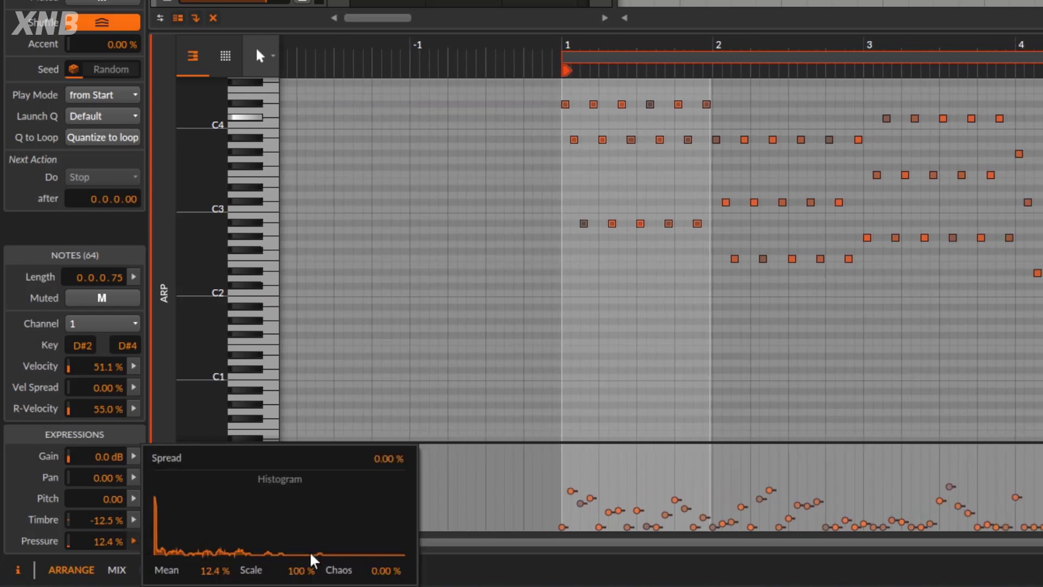
drag(294, 572, 293, 585)
drag(224, 573, 232, 547)
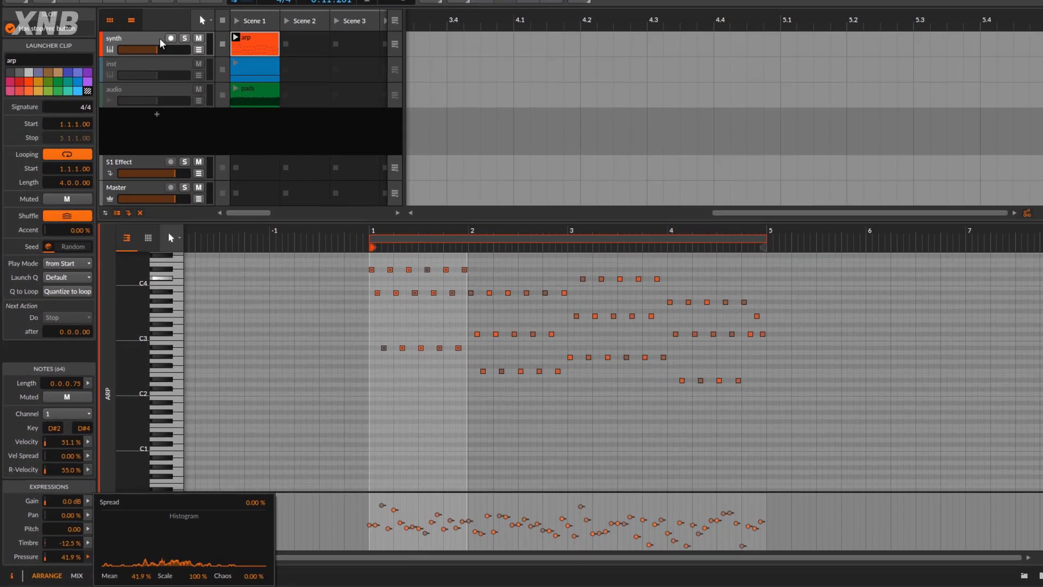
Step: Map the Pressure output of the Expressions modulator to the Polysynth's filter frequency and start playback
double_click(144, 74)
click(256, 398)
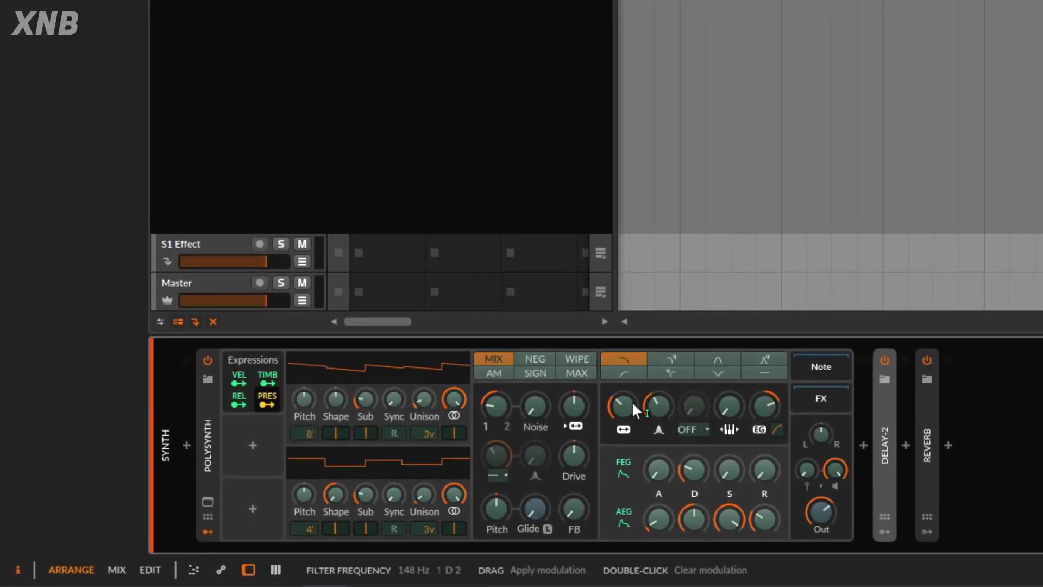
mouse_move(631, 401)
mouse_down()
mouse_move(632, 393)
mouse_move(624, 399)
mouse_up()
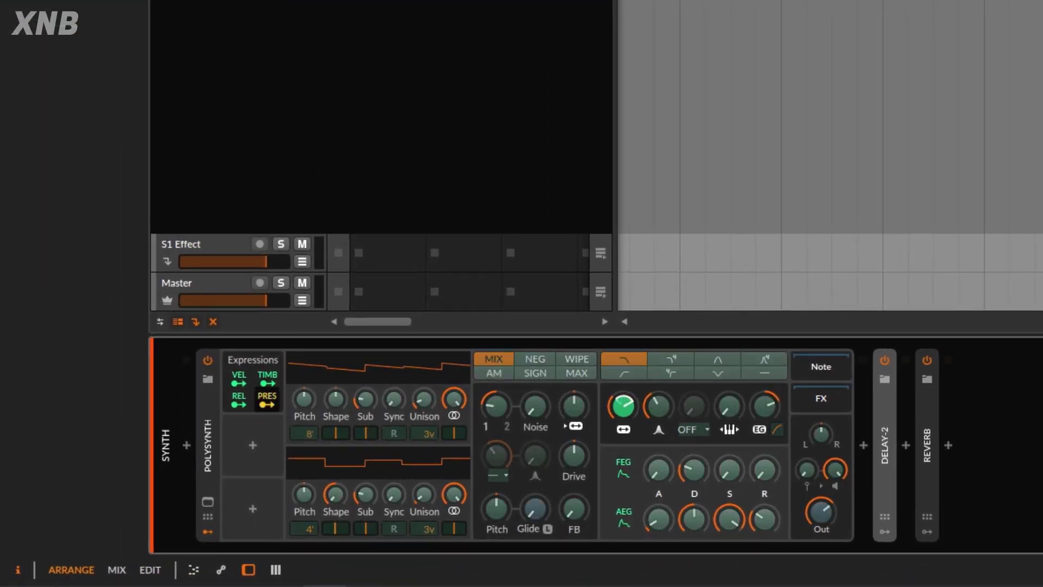
click(265, 400)
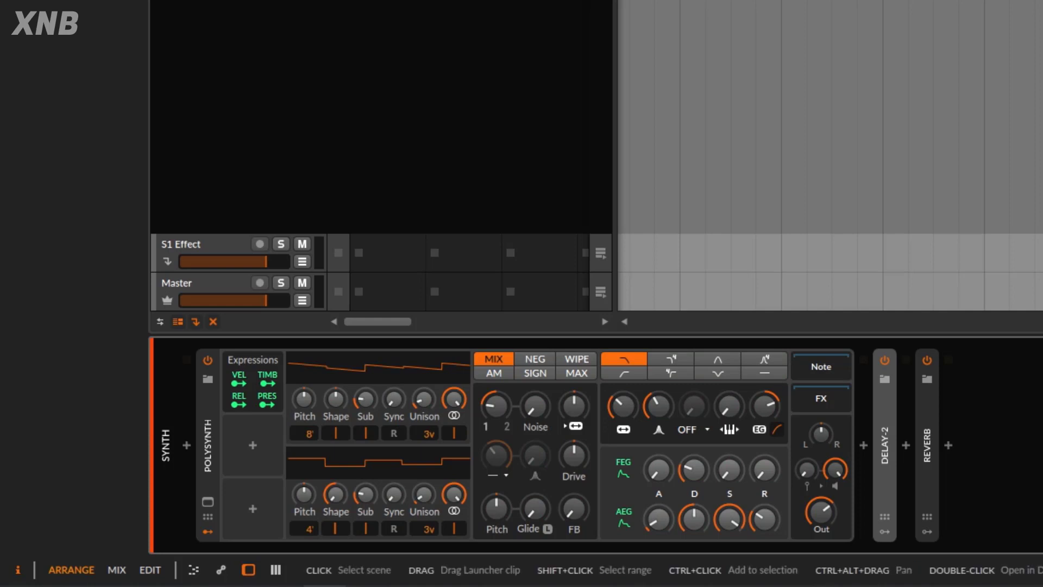
key(space)
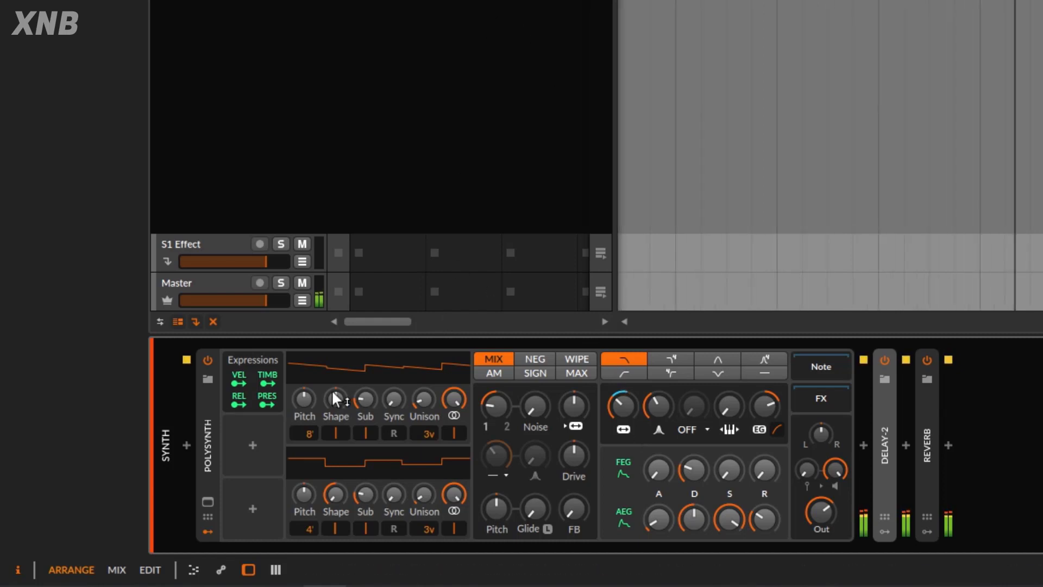
Step: Map the Pressure output to the filter resonance at about +0.19 and to the filter envelope's decay
click(265, 399)
drag(657, 406, 658, 391)
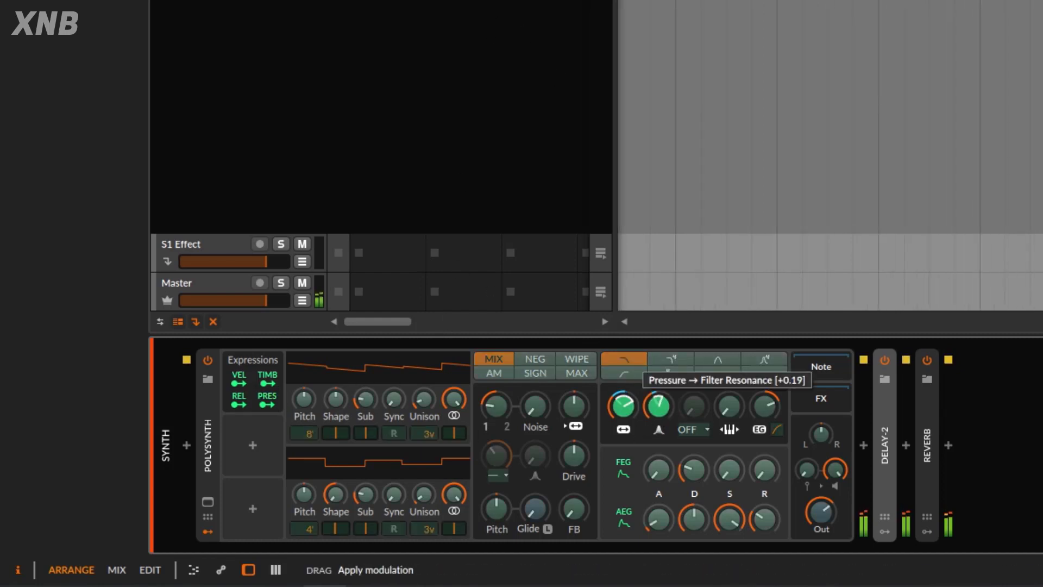
click(267, 402)
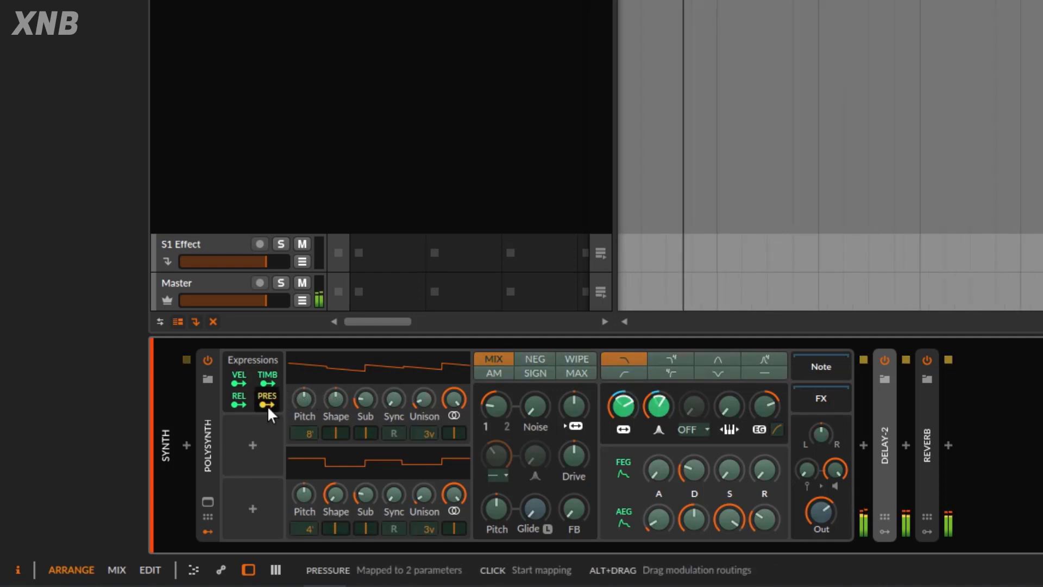
click(267, 405)
drag(695, 468, 669, 456)
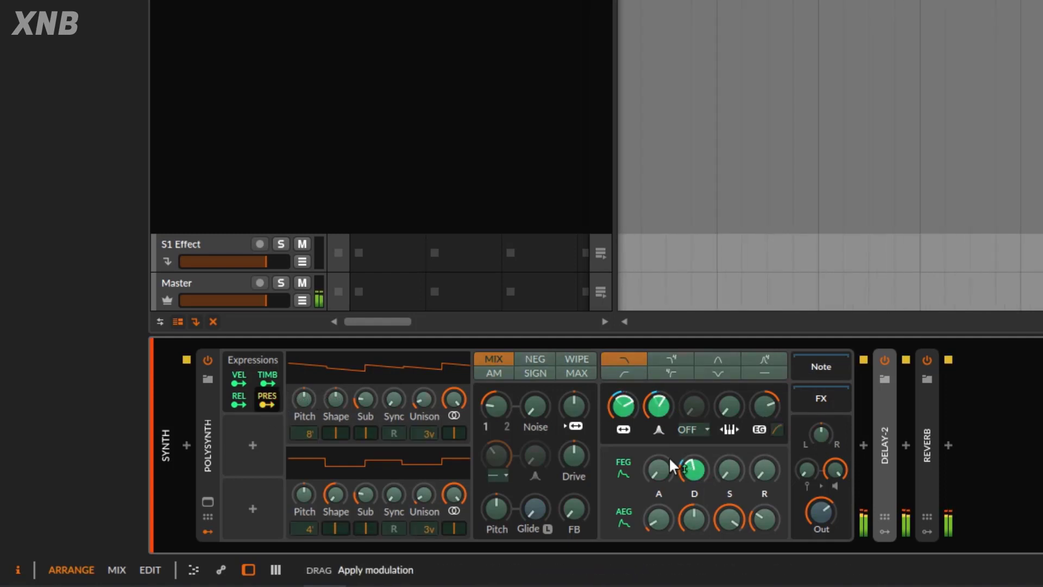
click(266, 400)
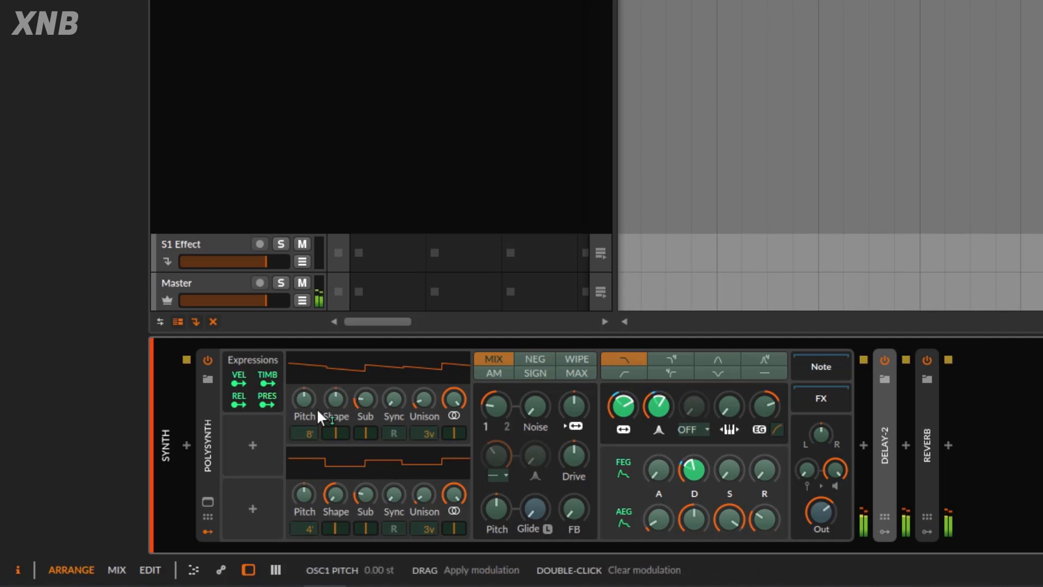
Step: Map the Pressure output to the Unison spread of both oscillators, about +0.21 on oscillator 2, and to both Sub levels
drag(425, 401, 424, 393)
drag(424, 494, 424, 488)
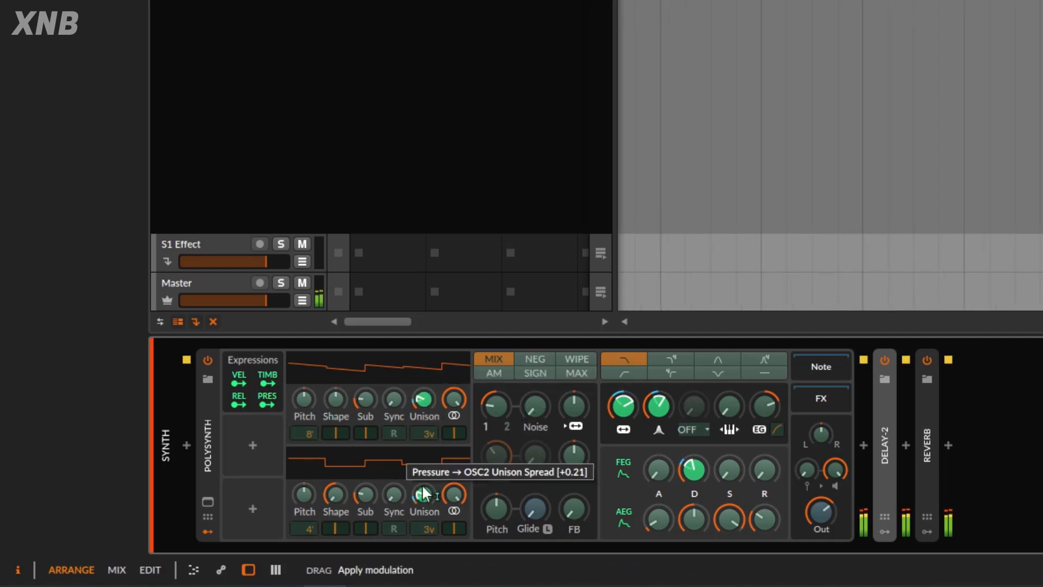
drag(363, 396, 364, 392)
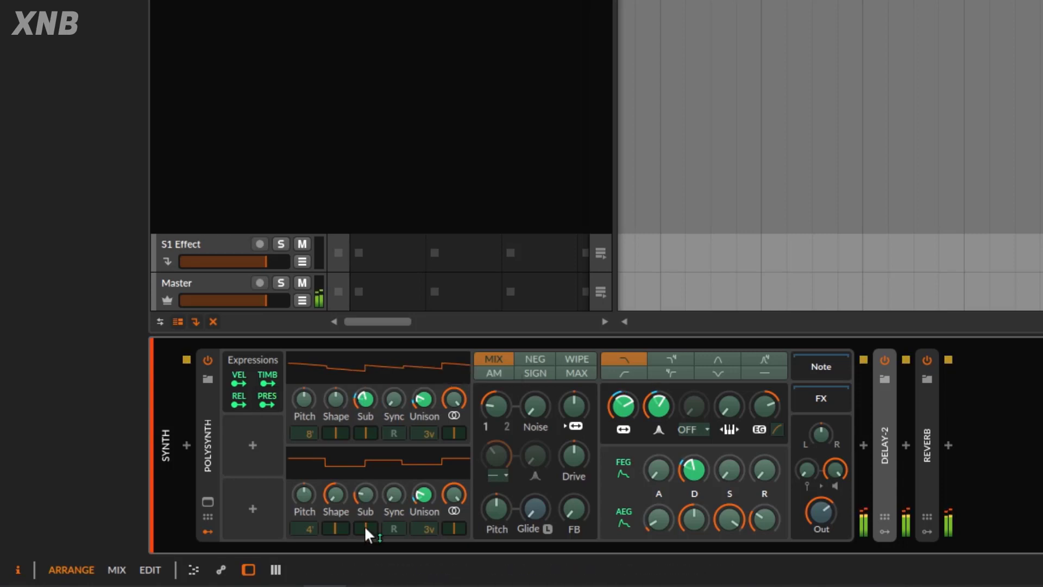
drag(364, 503, 364, 498)
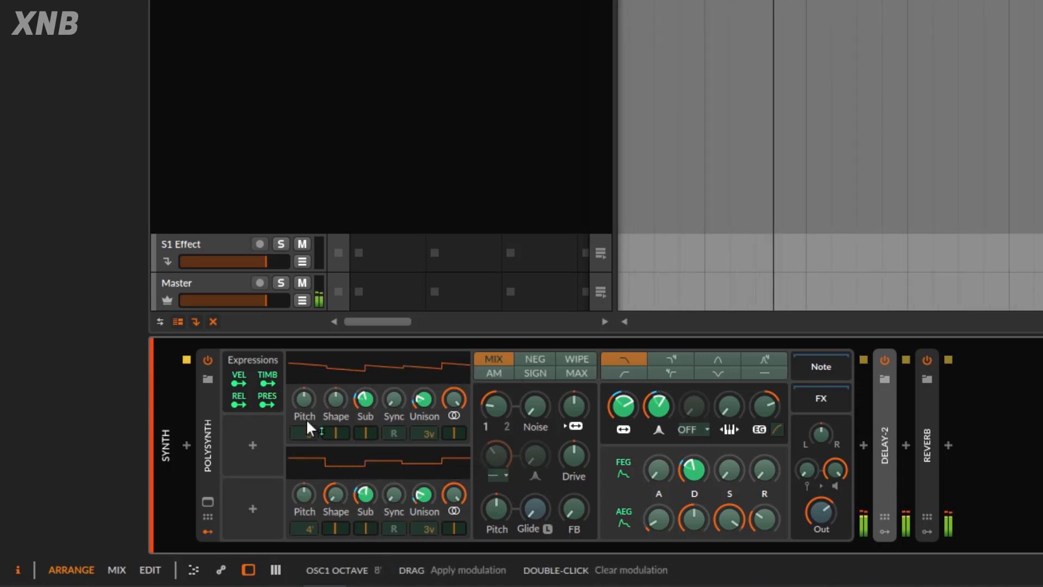
Step: Map the Pressure output to the Shape of both oscillators and leave modulation mapping
drag(340, 401, 340, 389)
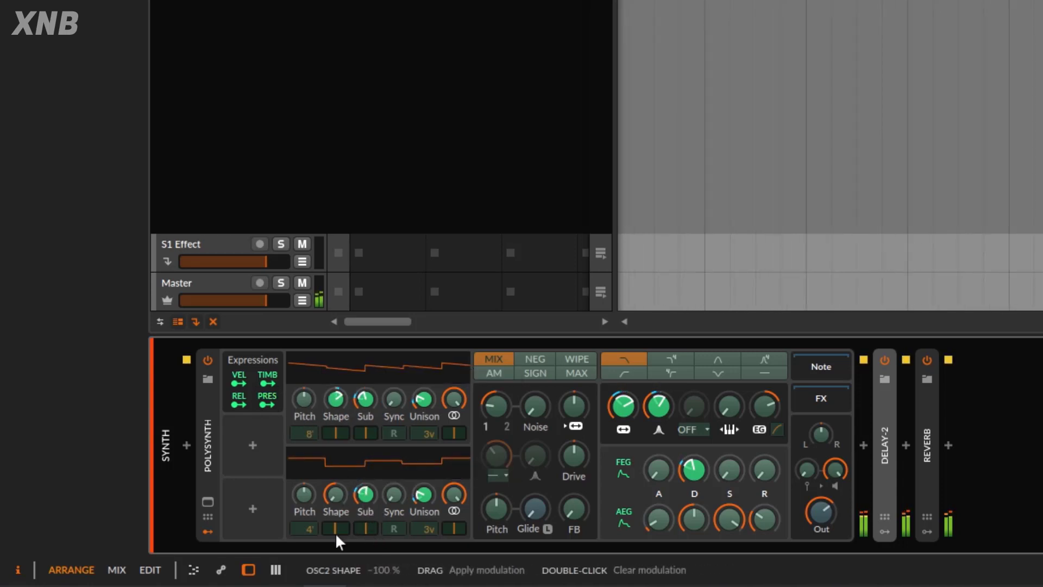
drag(337, 489, 337, 483)
click(276, 401)
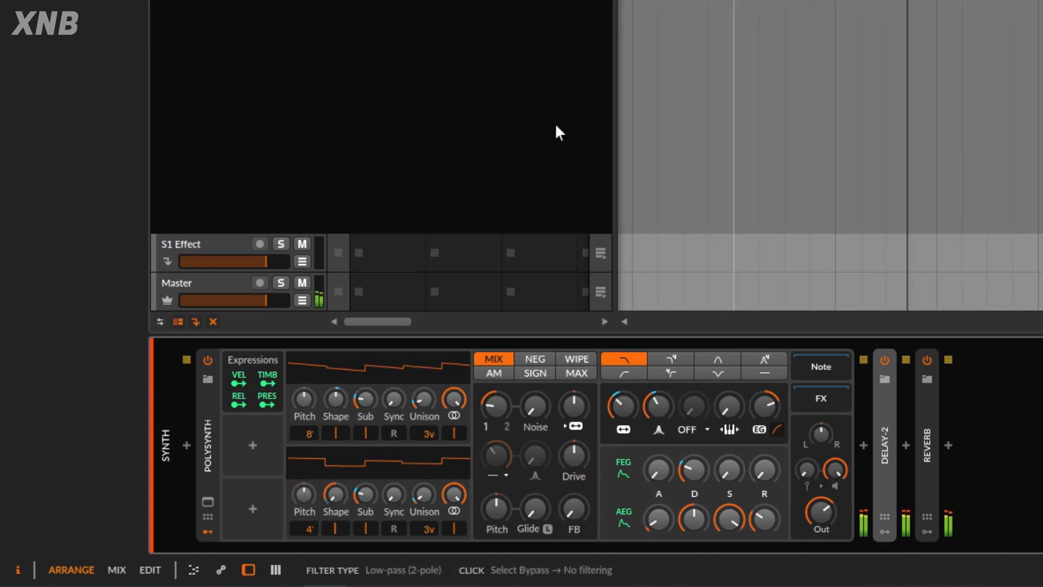
Step: Open the arp clip in the note editor and show its Velocity lane
click(249, 71)
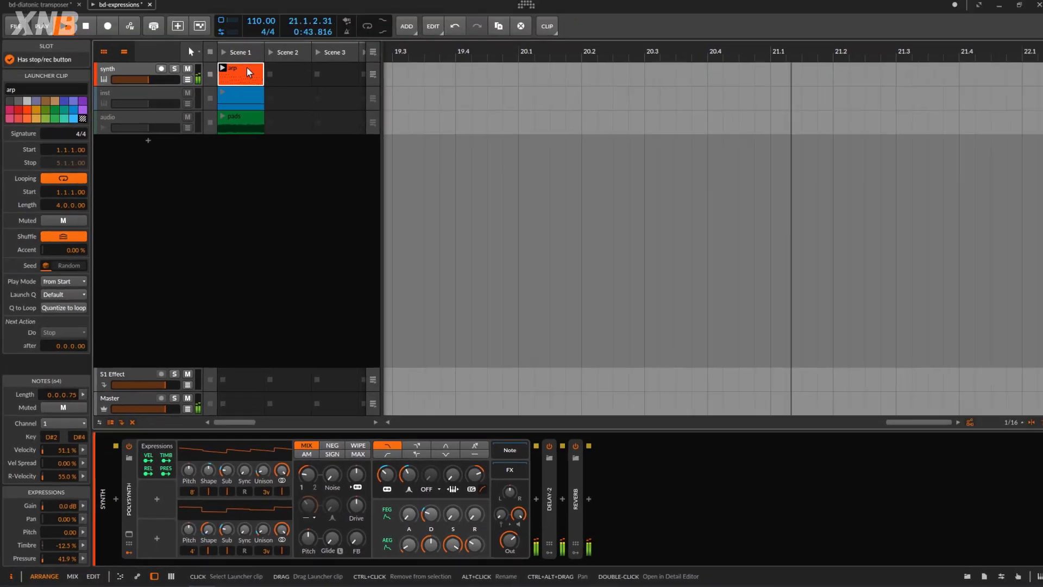
double_click(248, 70)
click(125, 513)
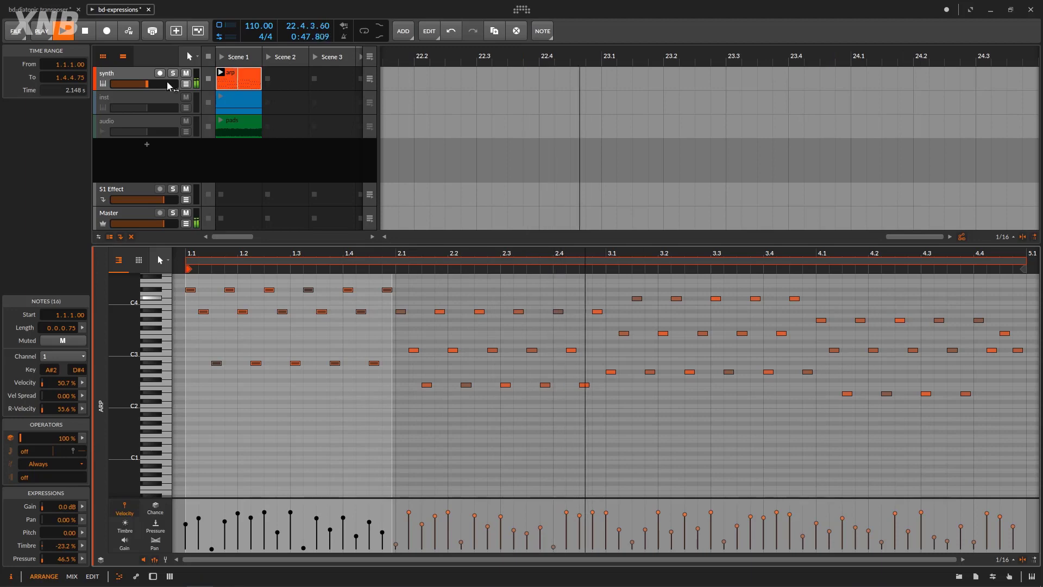
Step: Return to the synth track's devices, map the Velocity output slightly up on oscillator 1's Pitch and slightly down on oscillator 2's, and stop playback
click(136, 77)
double_click(136, 77)
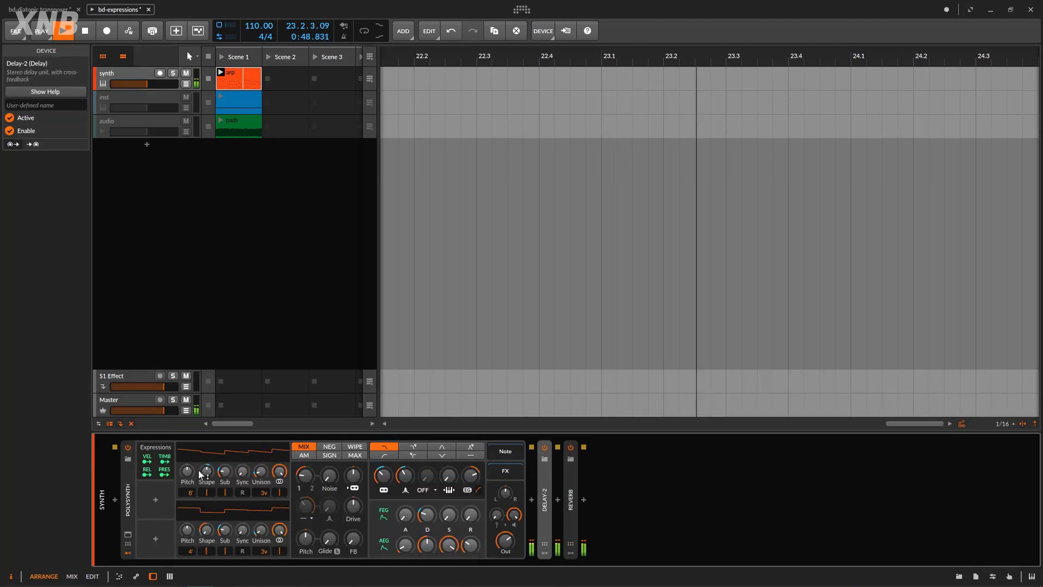
click(146, 461)
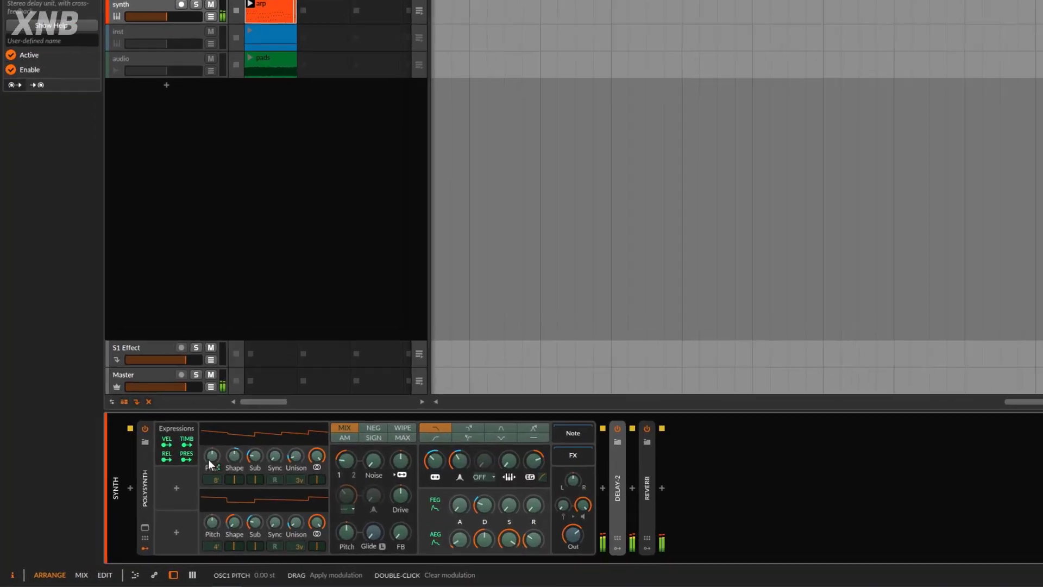
drag(186, 473, 186, 470)
drag(303, 399, 303, 394)
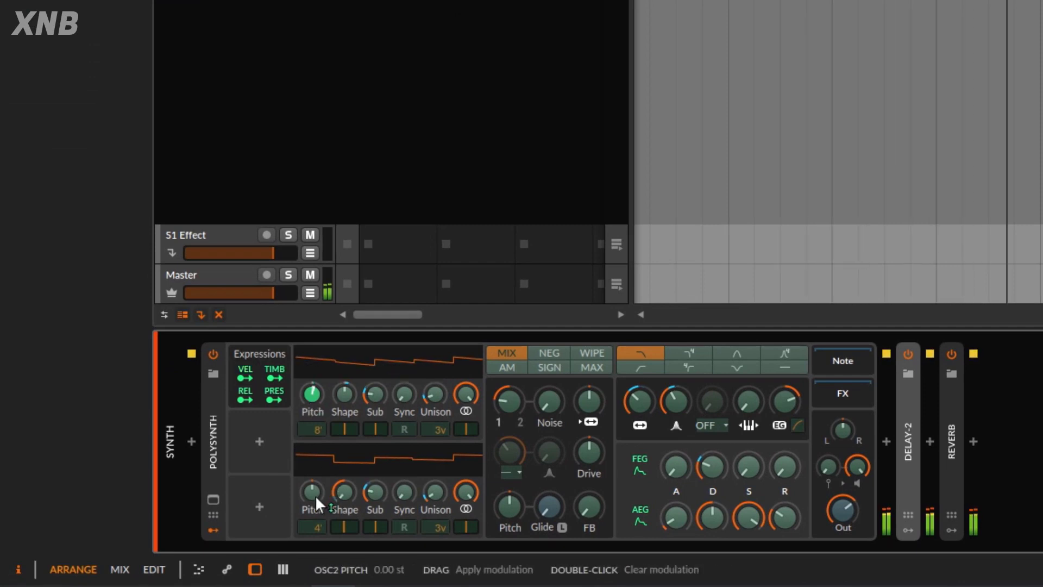
drag(304, 496, 311, 500)
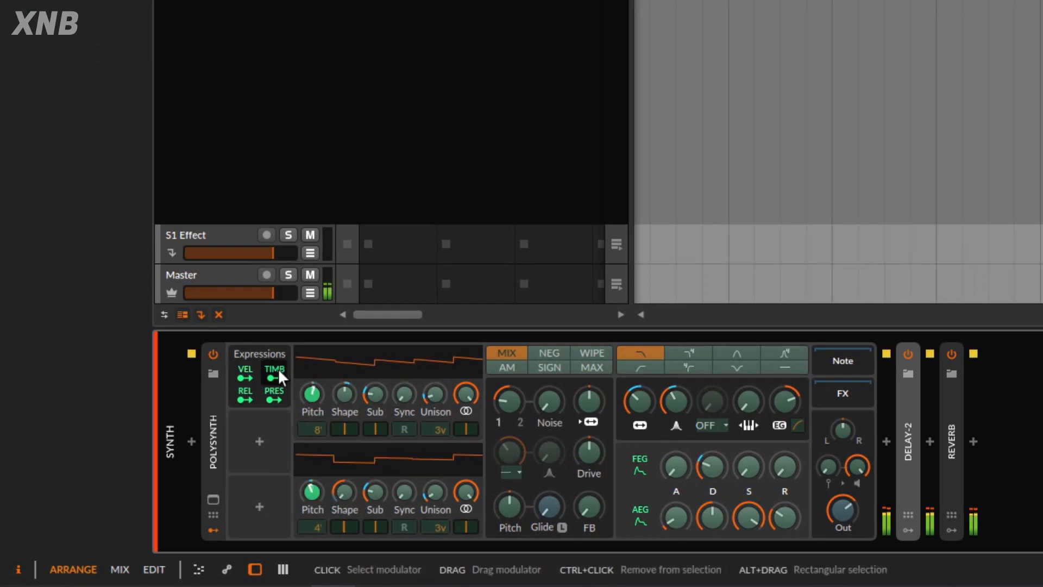
click(237, 373)
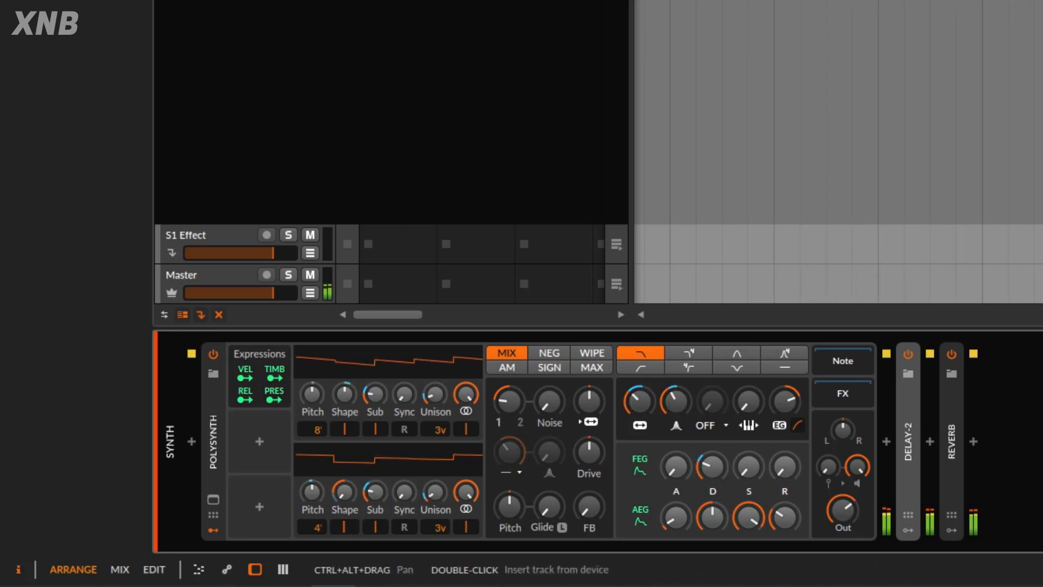
key(space)
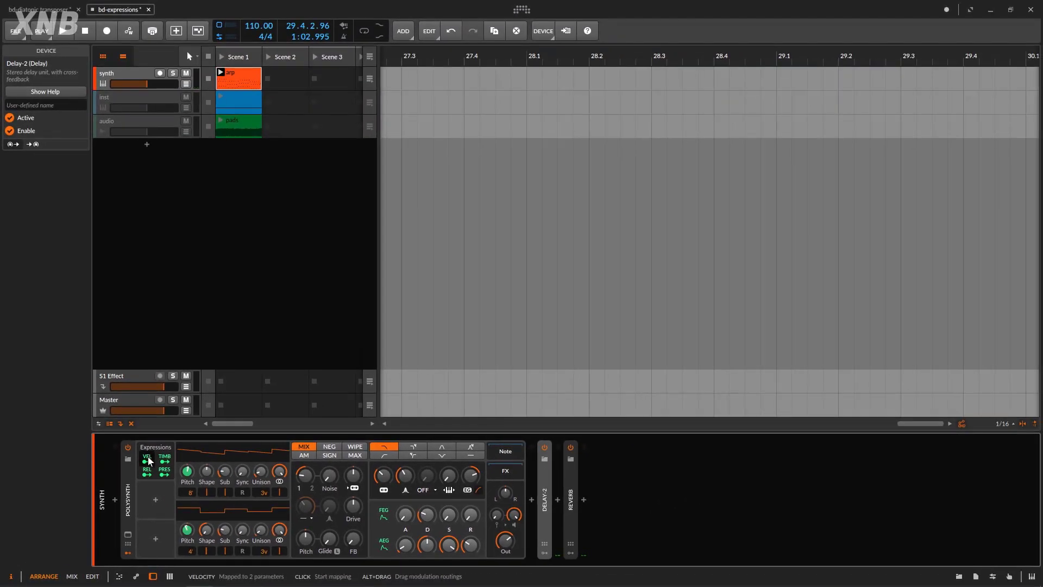
Step: Activate the inst and audio tracks together
click(139, 76)
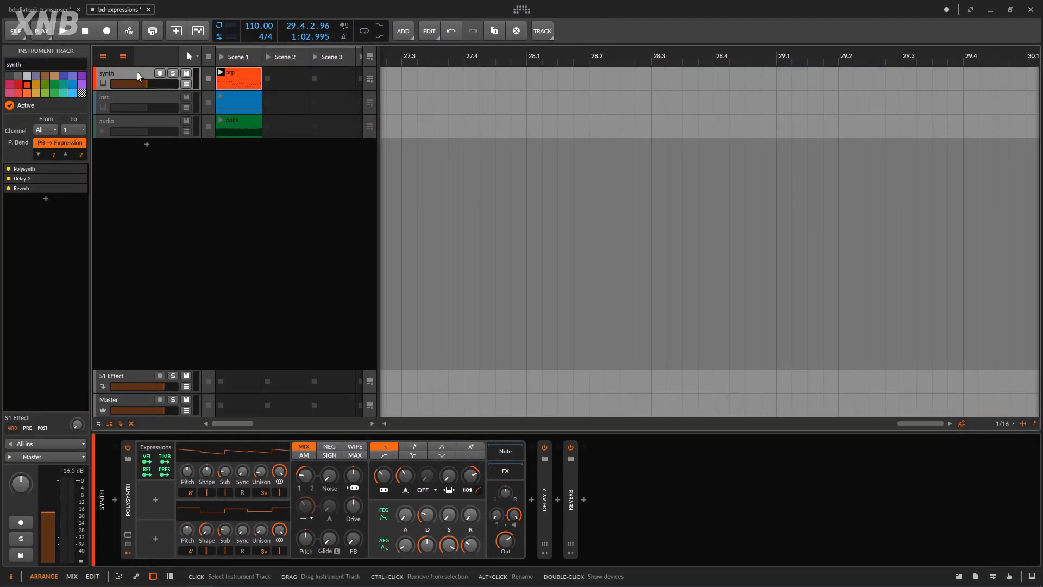
click(144, 102)
shift+click(158, 125)
right_click(157, 125)
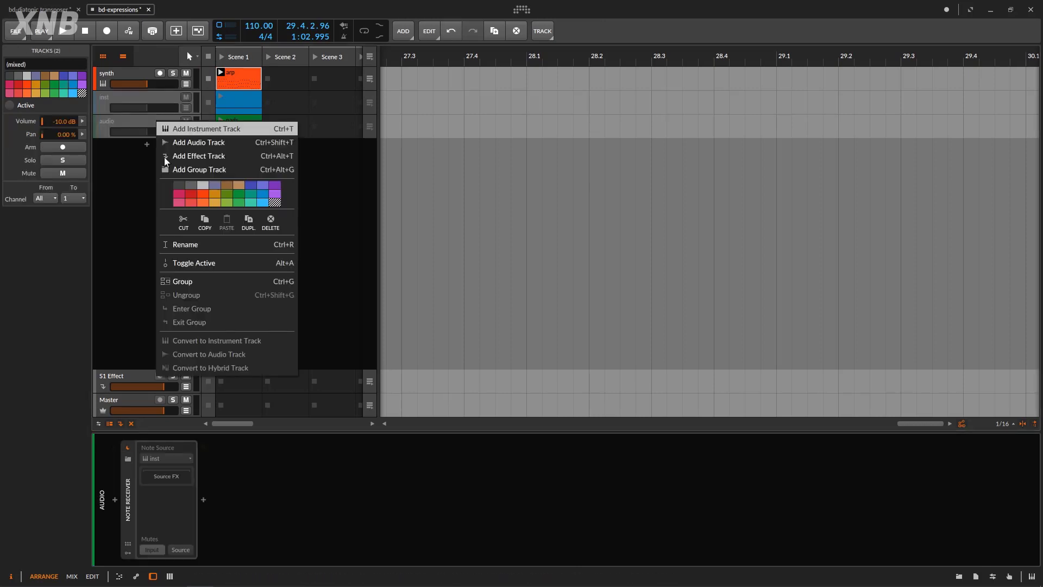
click(196, 265)
Step: Deactivate the synth track
click(130, 88)
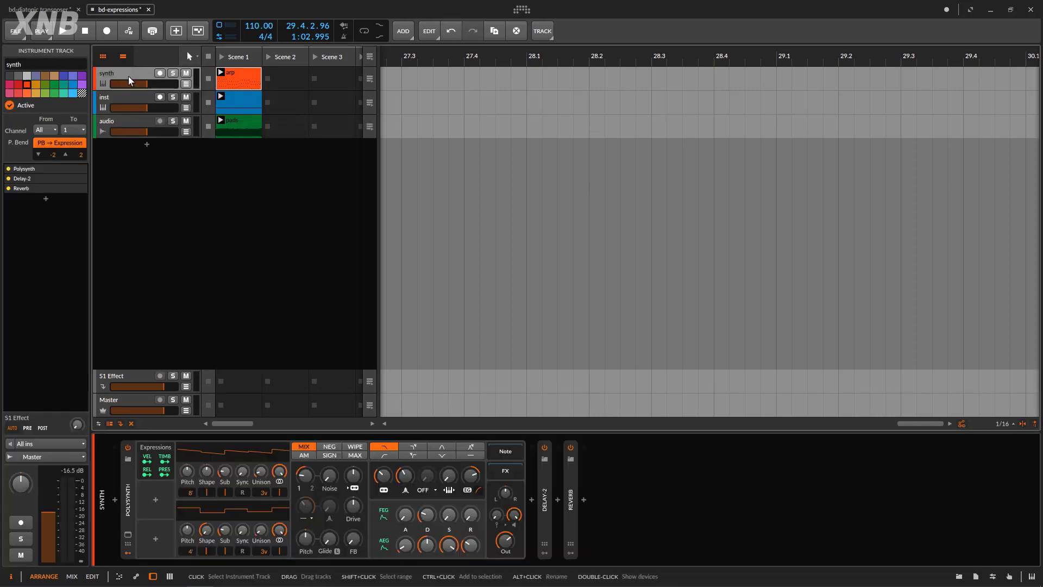
right_click(130, 87)
click(199, 220)
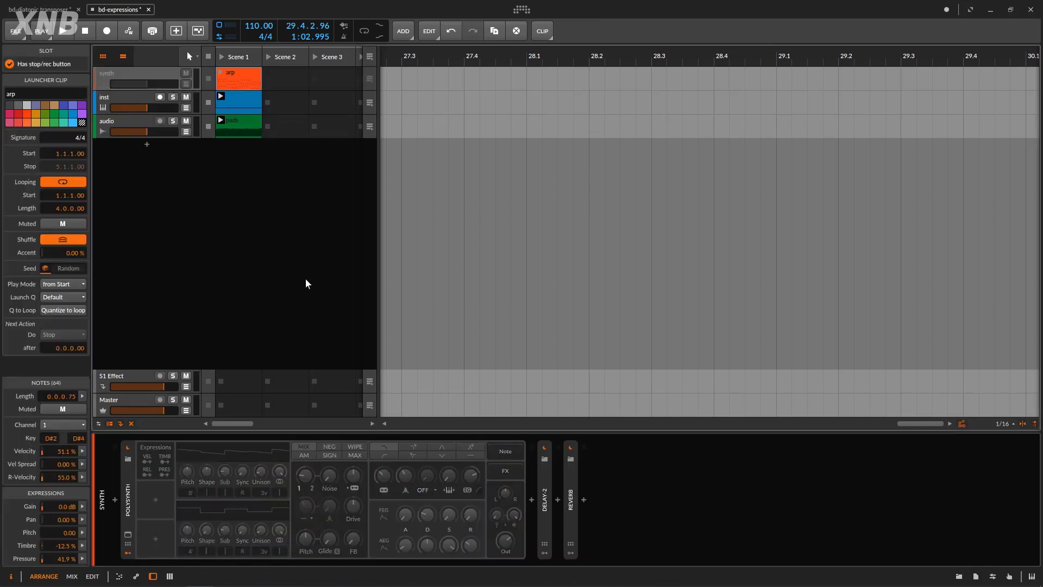
Step: Lower the audio track's volume slightly and audition its pads clip from the start of the timeline
click(132, 136)
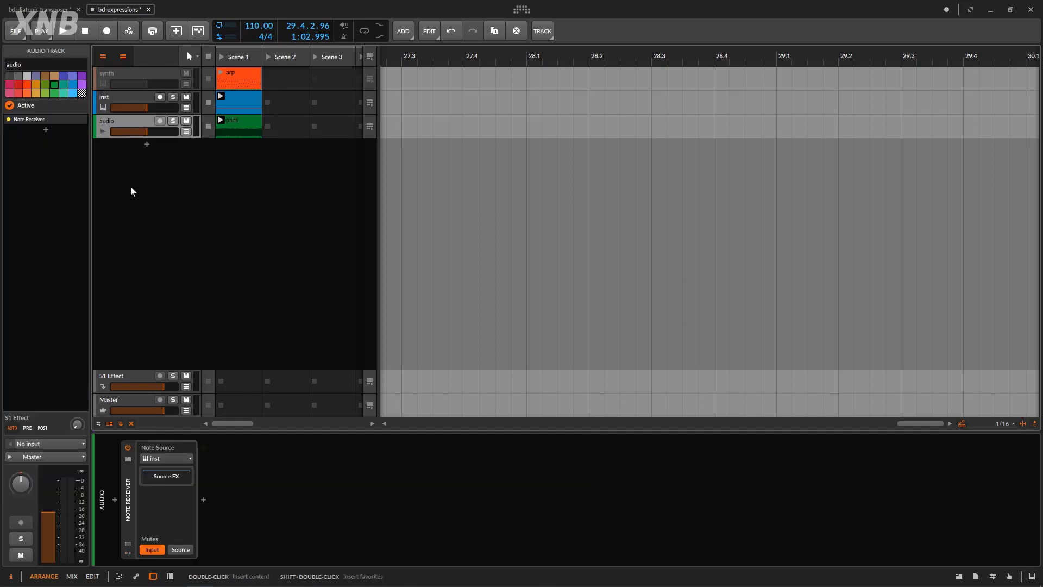
click(225, 130)
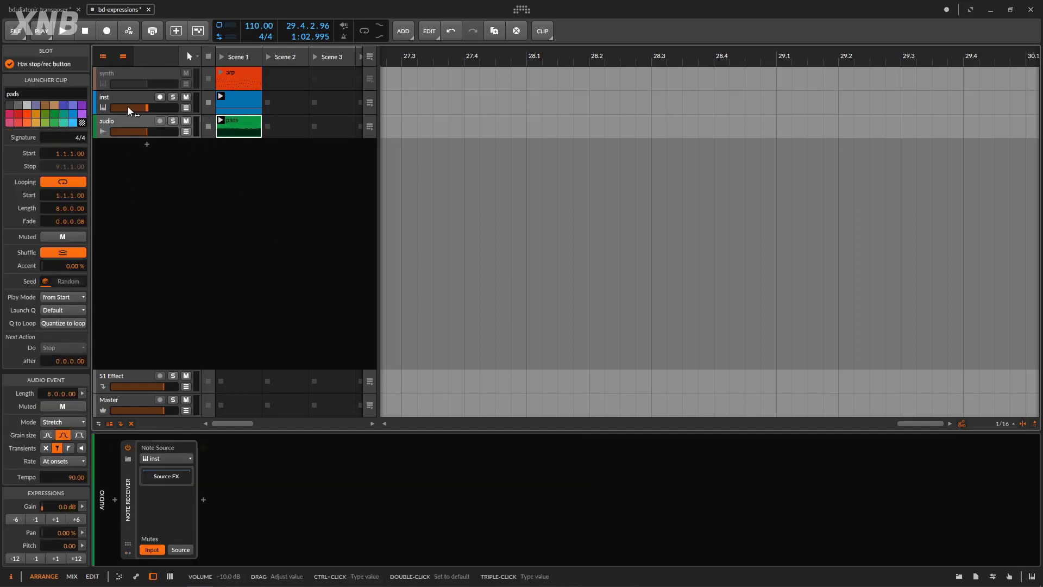
click(86, 31)
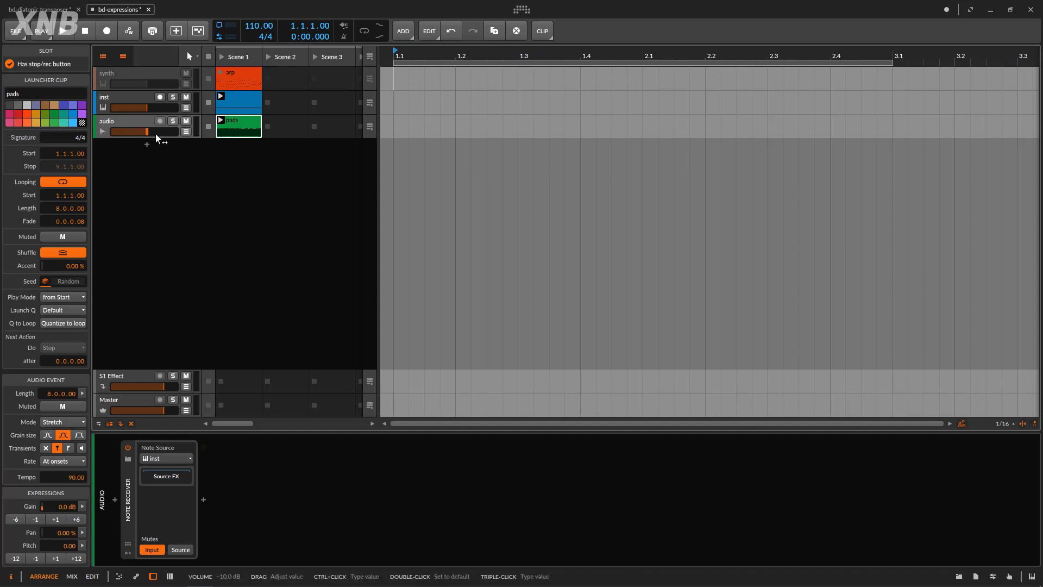
drag(148, 132, 142, 131)
click(58, 33)
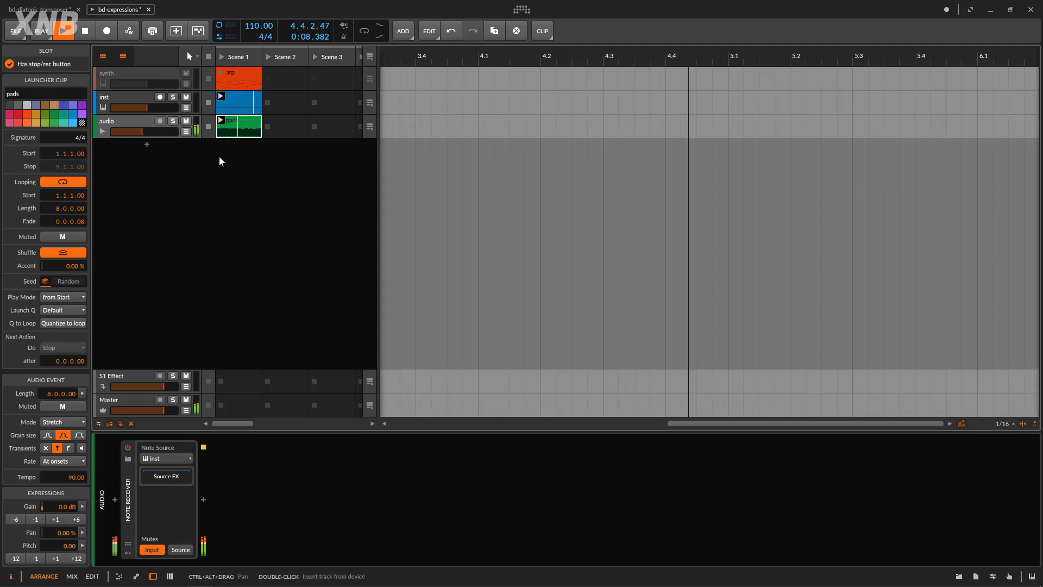
click(85, 31)
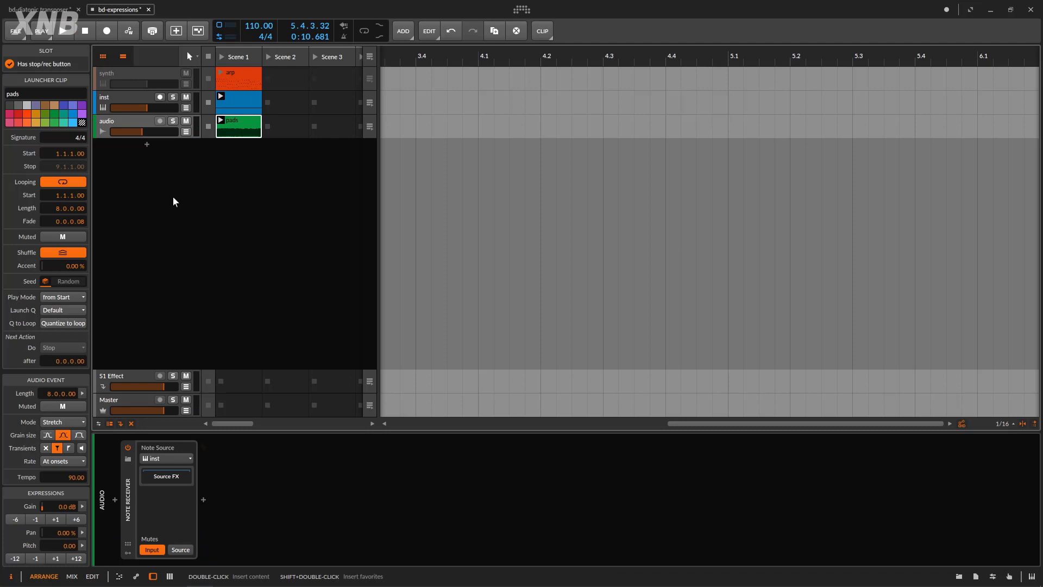
Step: Search the device library for "filter" and insert the Filter device after the Note Receiver on the audio track
click(133, 129)
click(130, 480)
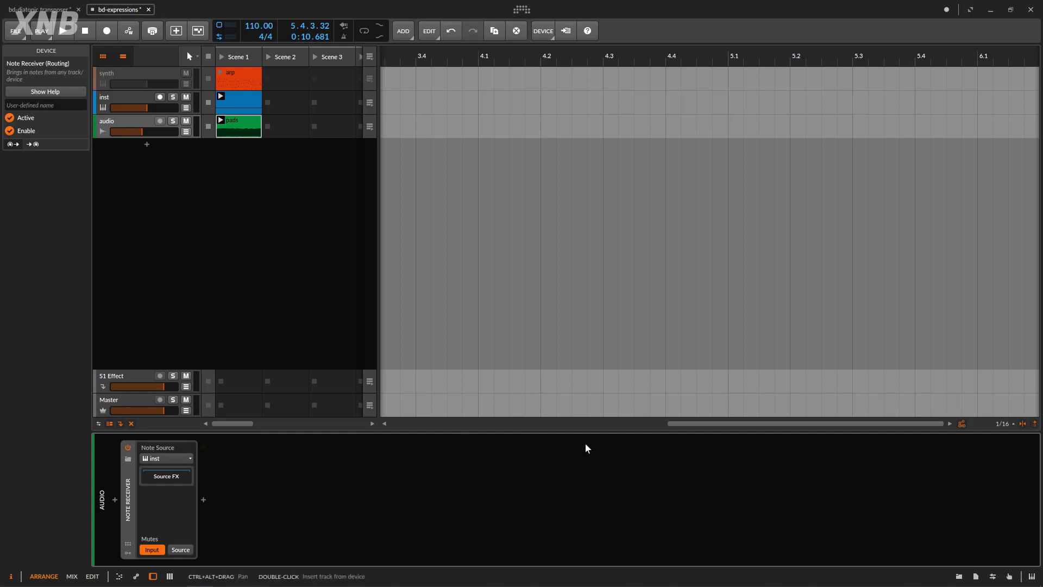
click(959, 575)
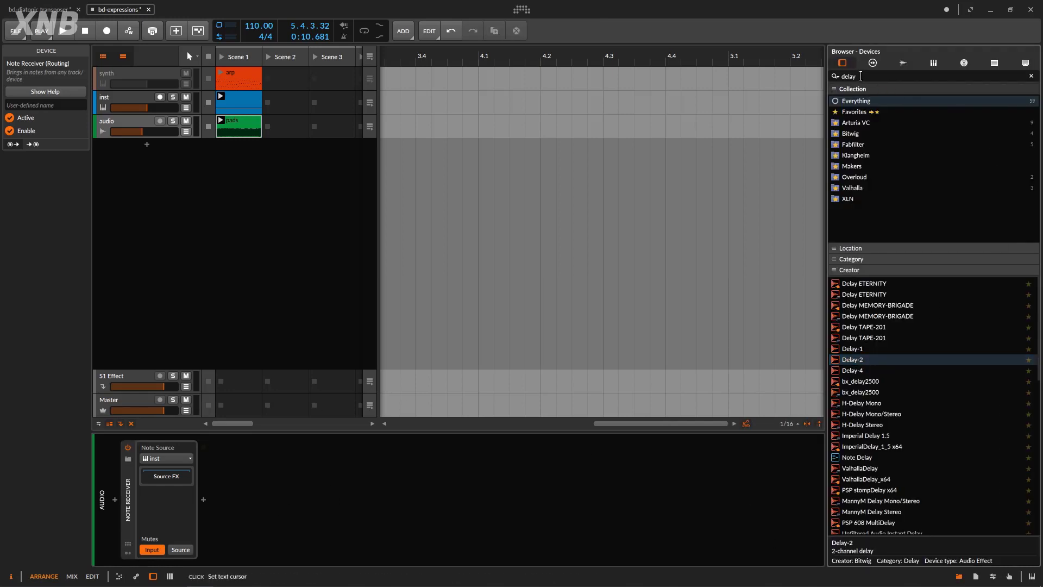
text(filter)
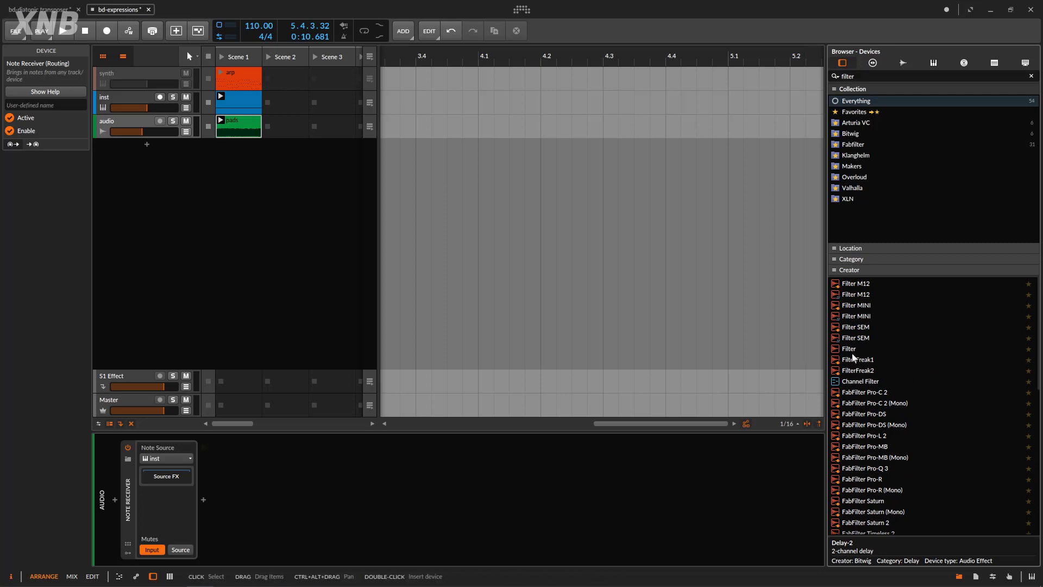
drag(850, 349, 616, 456)
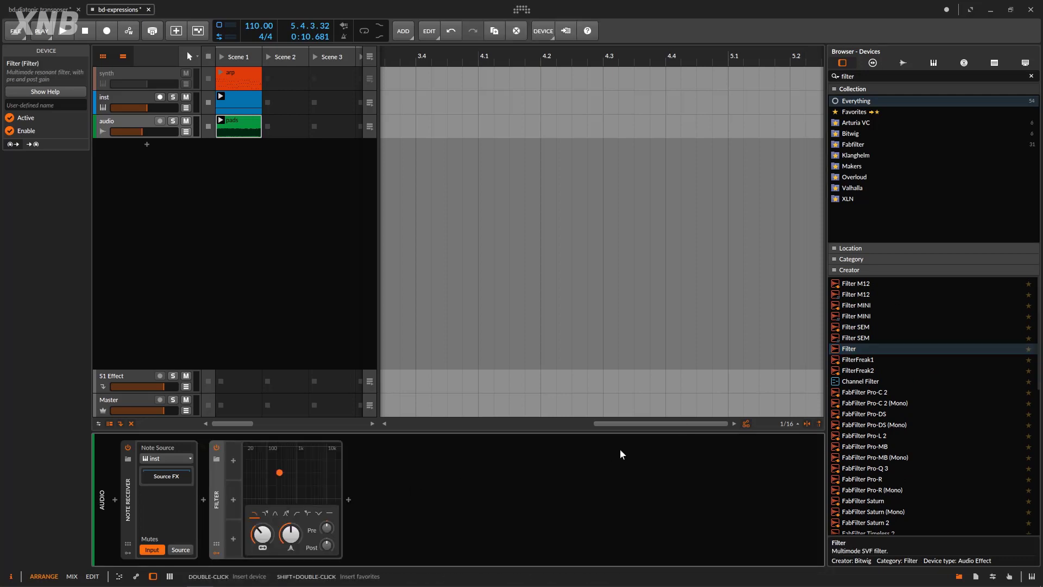
click(959, 576)
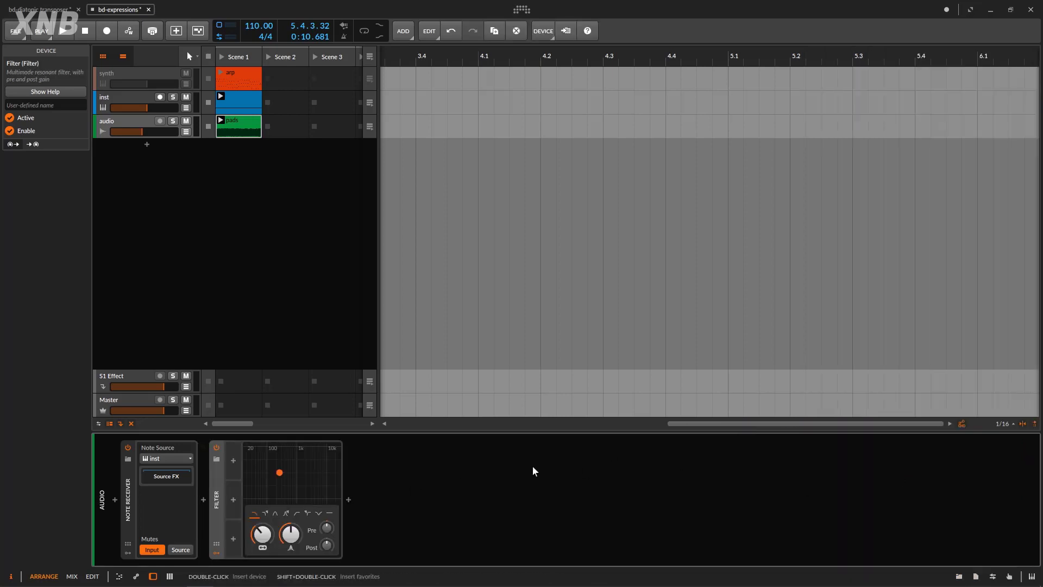
Step: Add an Expressions modulator to the Filter device and raise the filter's cutoff frequency slightly
click(233, 460)
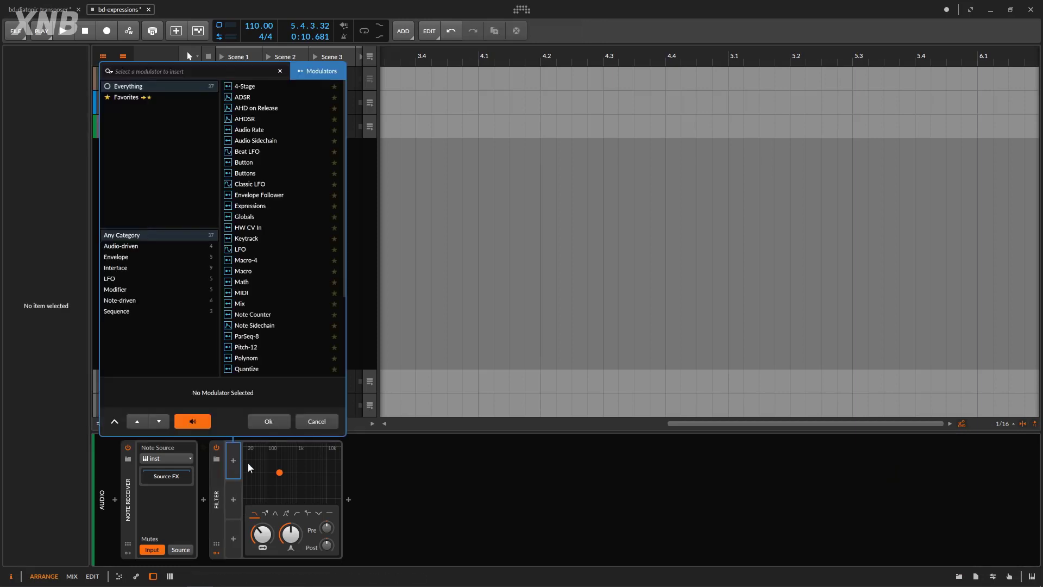
click(265, 206)
click(269, 422)
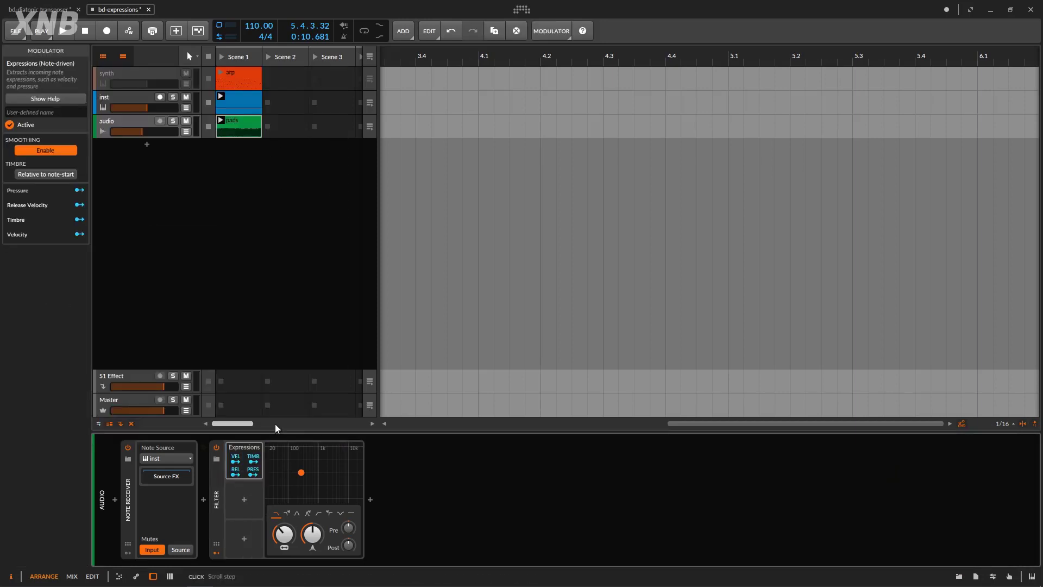
click(136, 463)
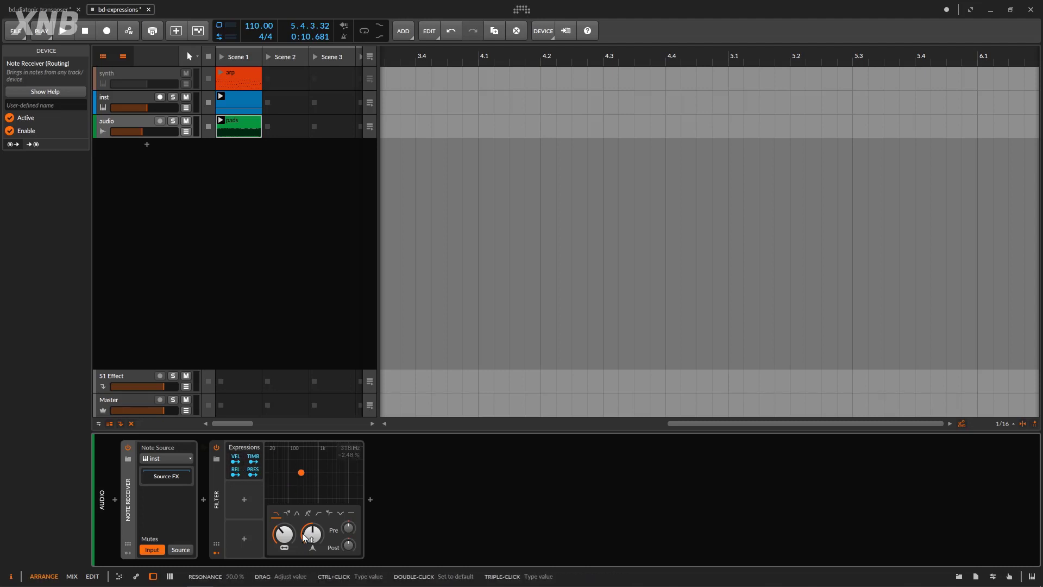
drag(283, 534, 286, 537)
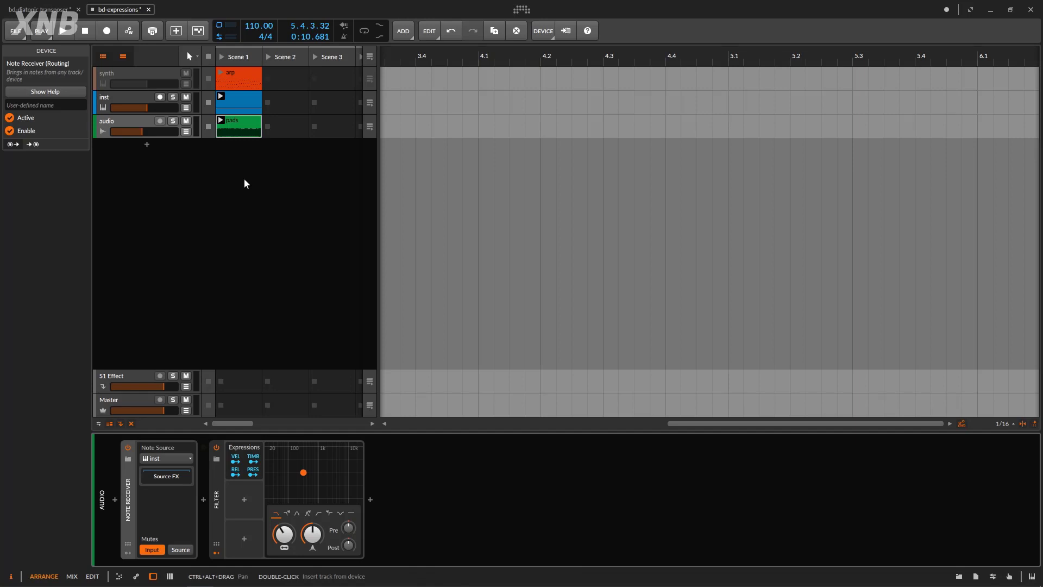
Step: Open the inst track's Scene 1 clip in the note editor, framed on its one bar of C2 notes
click(237, 105)
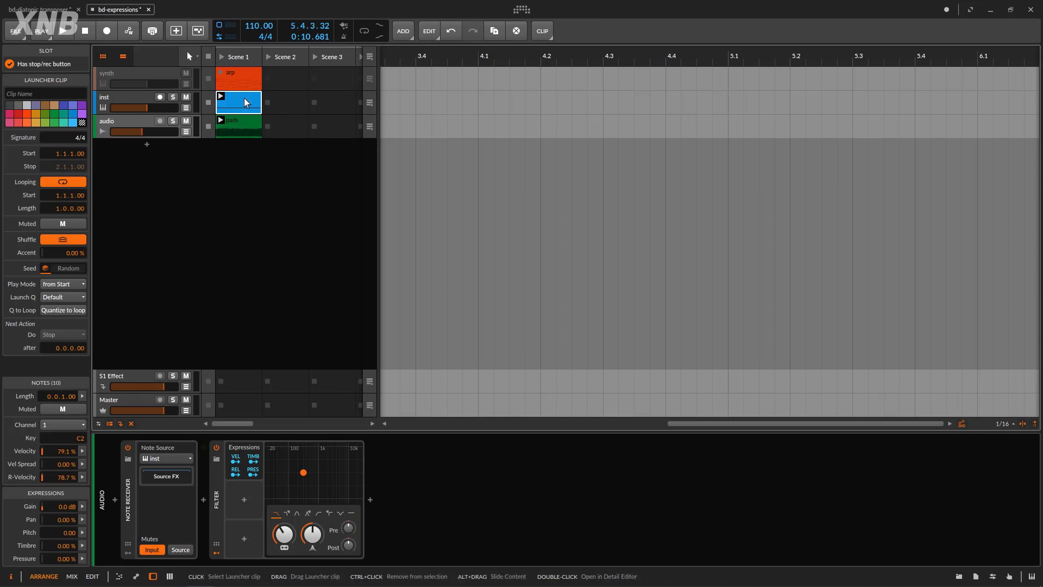
click(139, 97)
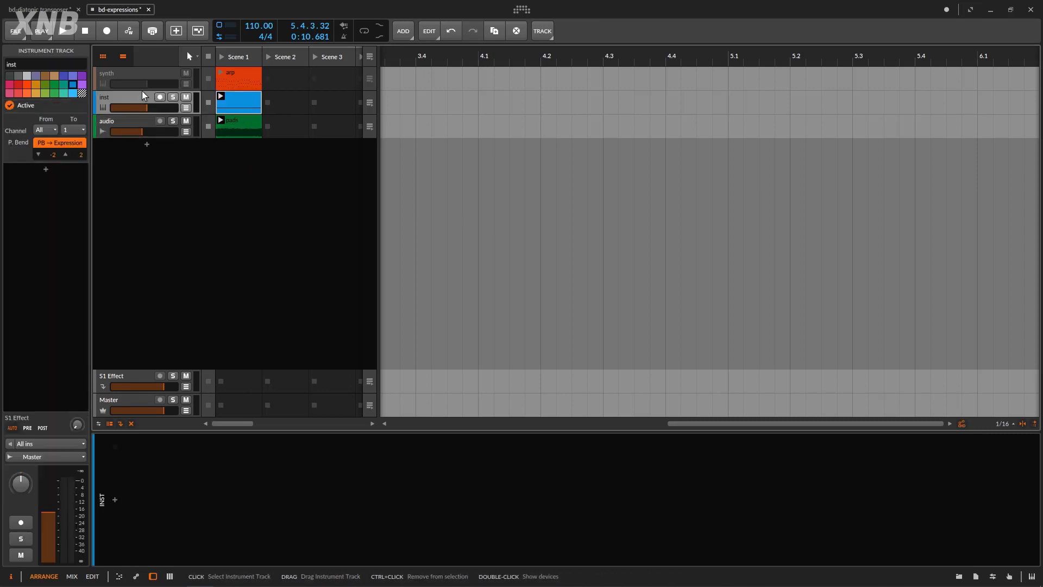
double_click(218, 105)
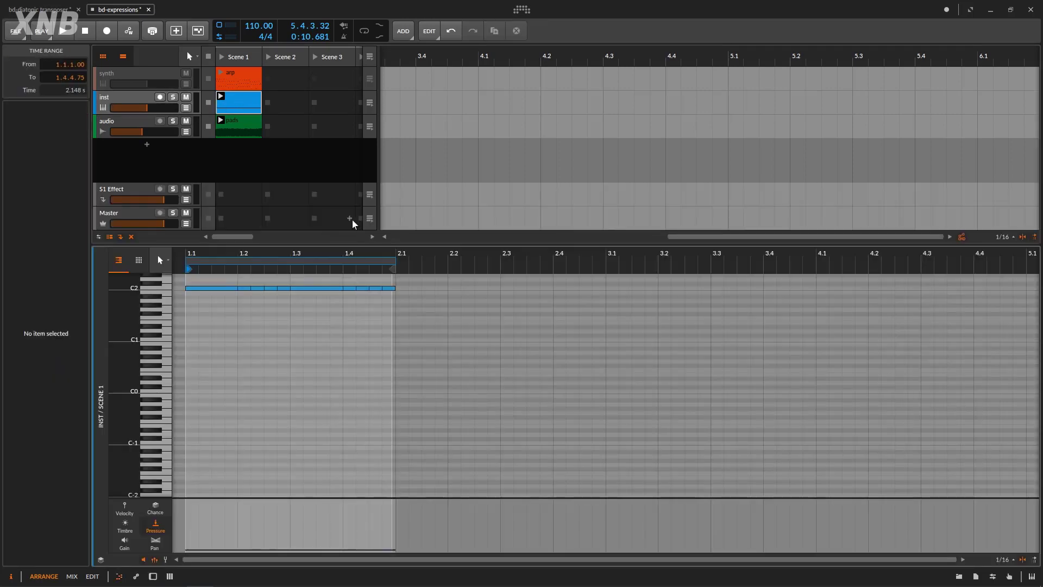
drag(297, 255, 284, 291)
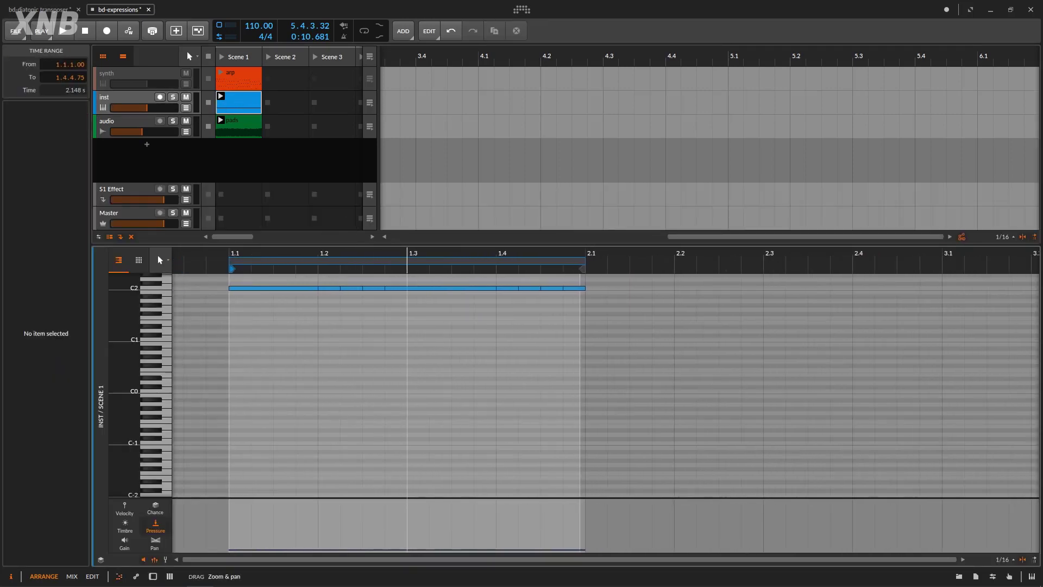
Step: Examine the individual C2 notes in the inst track's Scene 1 clip
click(285, 290)
click(332, 290)
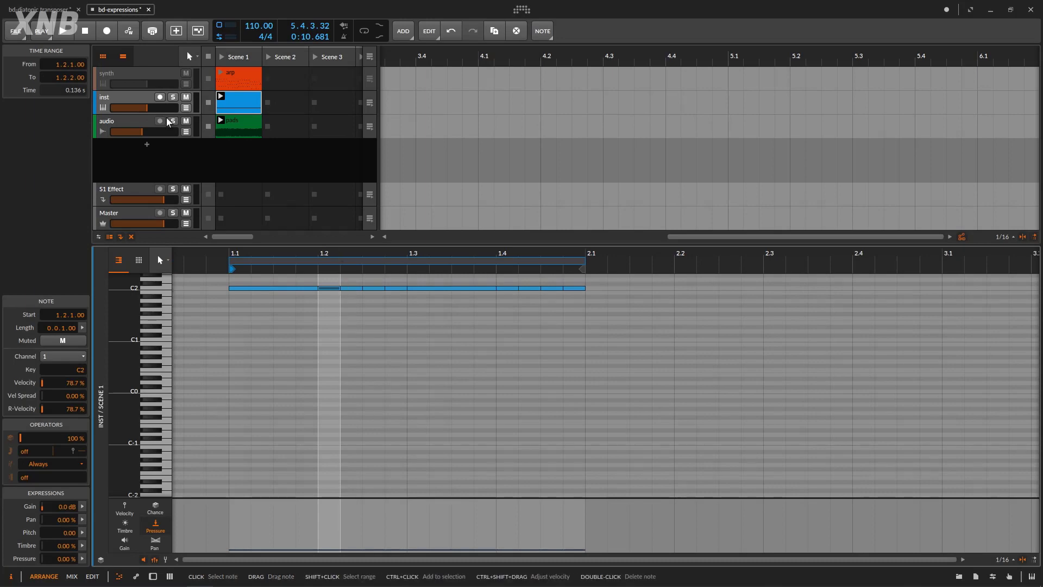
click(139, 98)
click(247, 117)
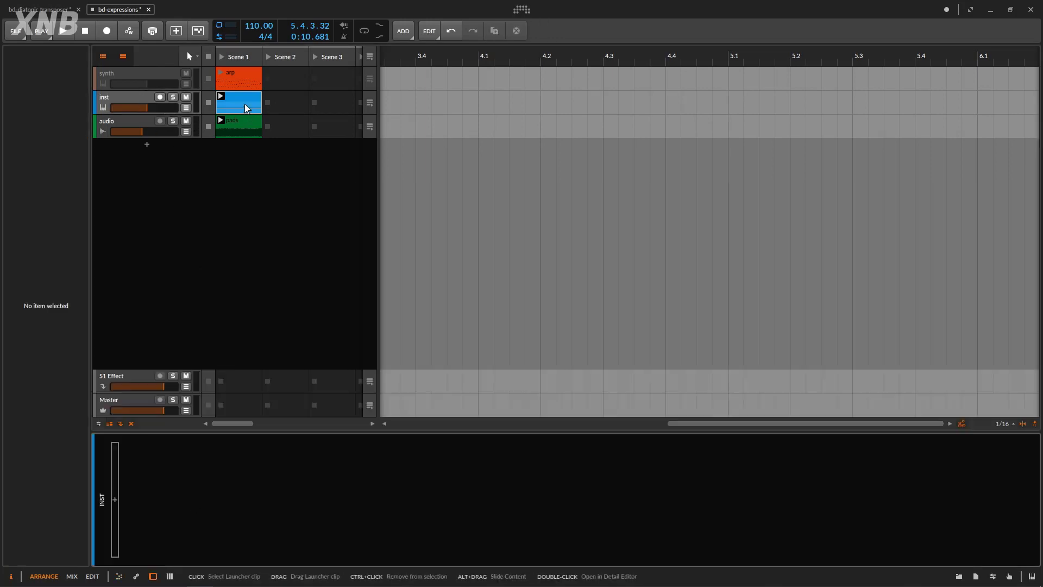
click(277, 305)
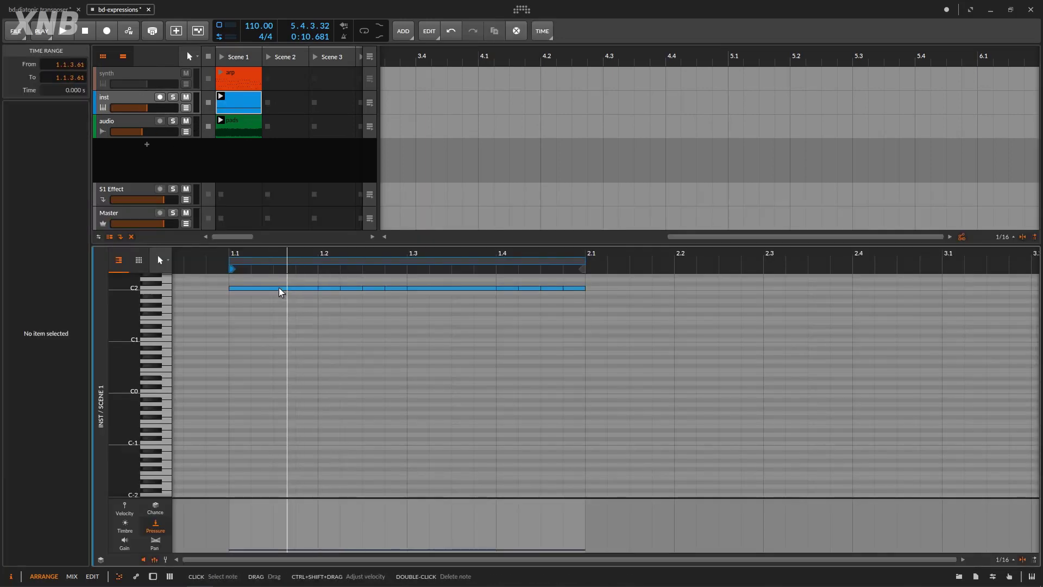
click(282, 288)
click(330, 289)
click(359, 285)
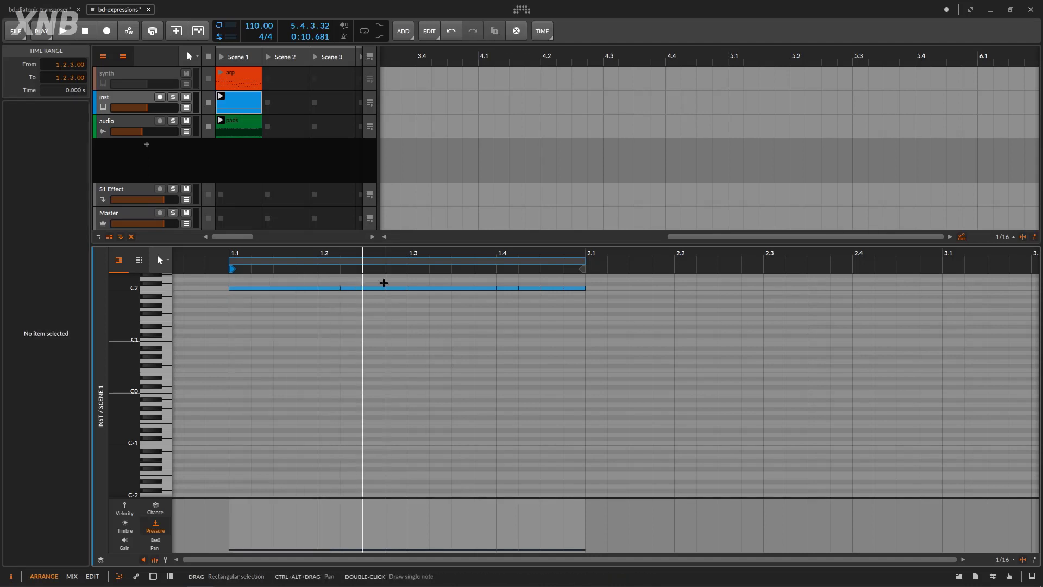
click(424, 291)
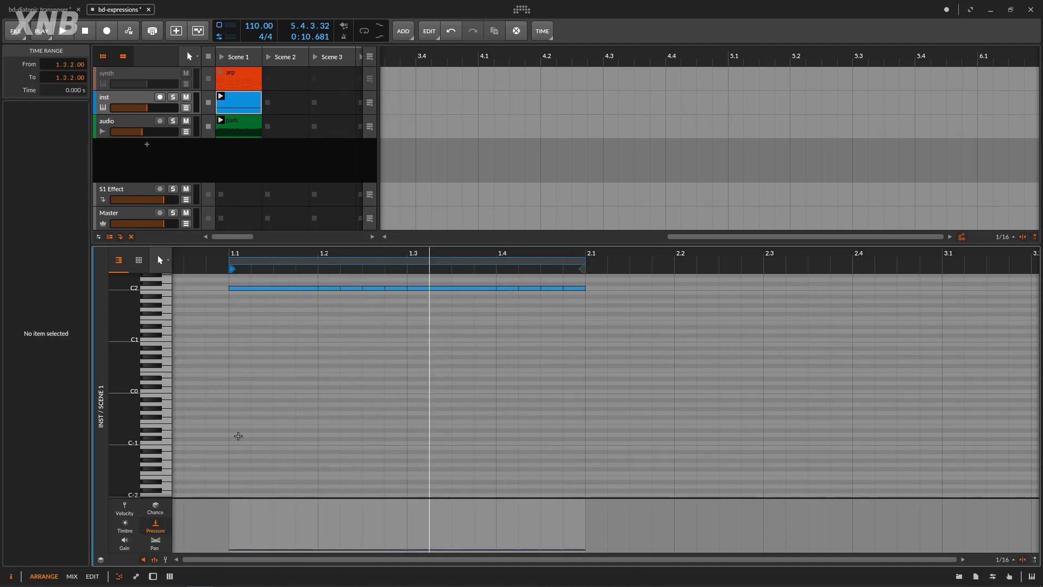
Step: View the velocity, pressure and timbre lanes of the inst clip in turn
click(125, 511)
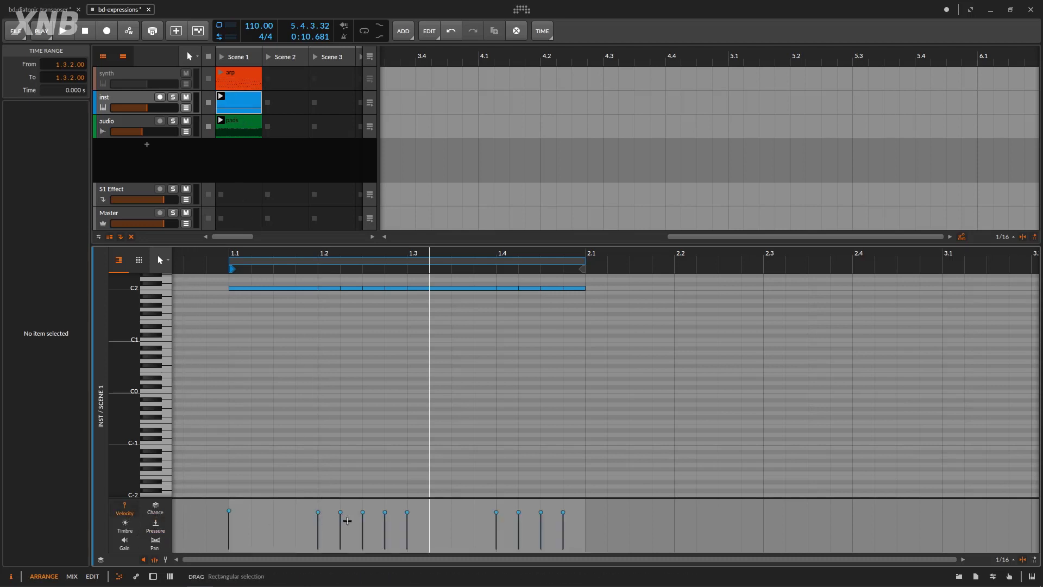
click(156, 527)
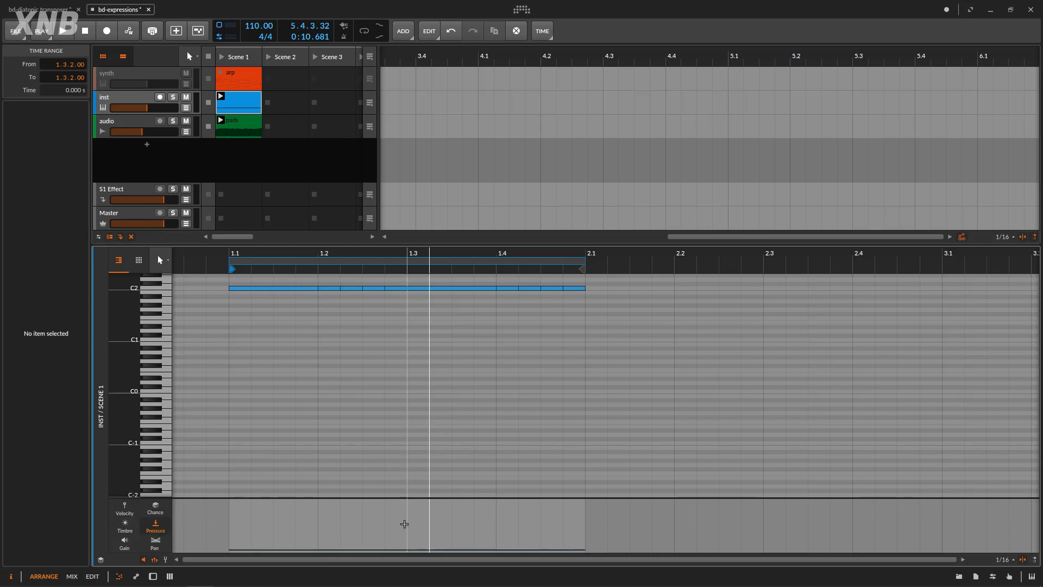
click(125, 527)
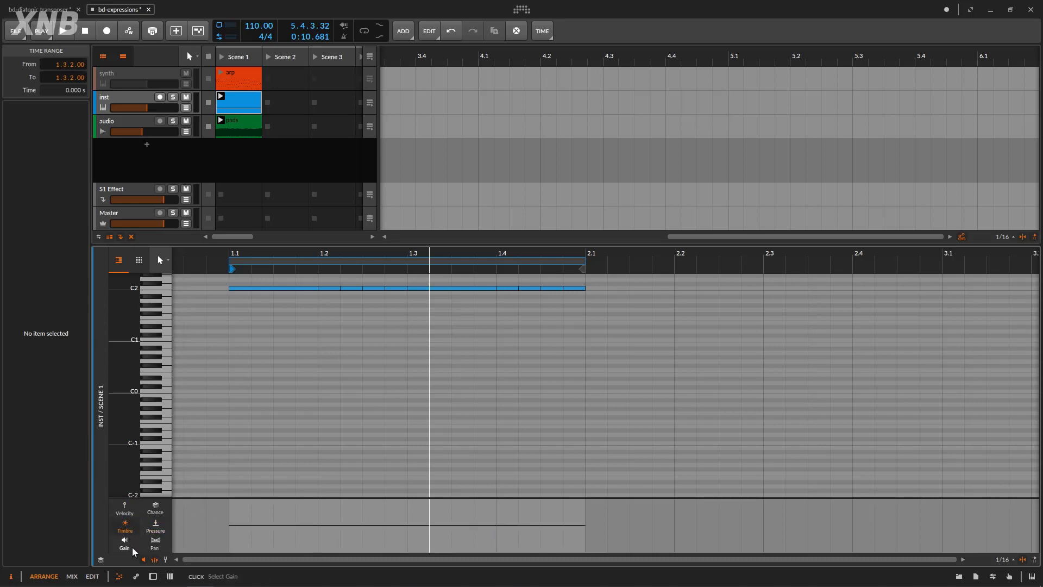
Step: Show the audio track's device chain and review the available note sources of the Note Receiver
double_click(138, 109)
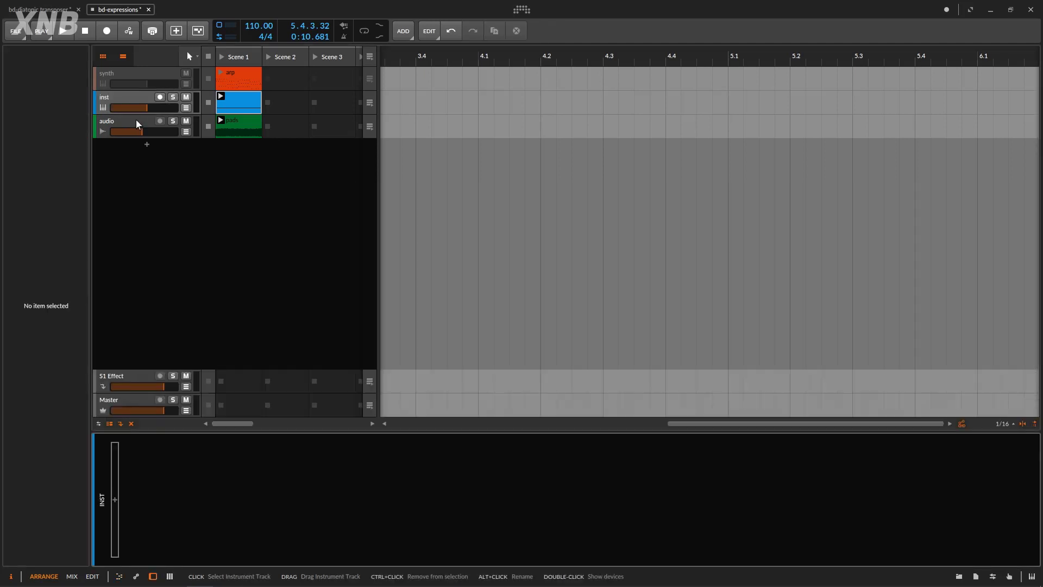
click(166, 377)
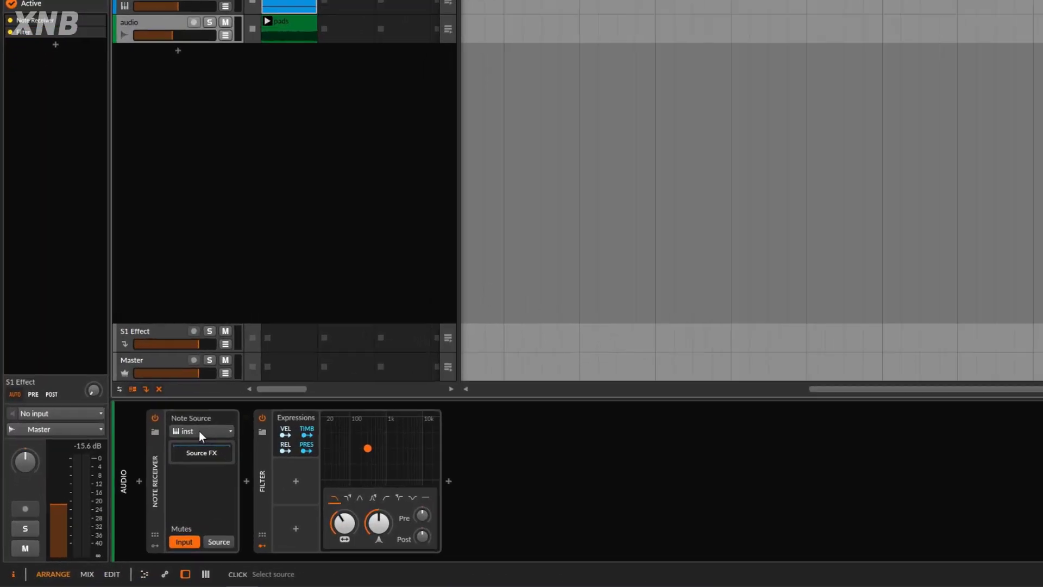
click(165, 458)
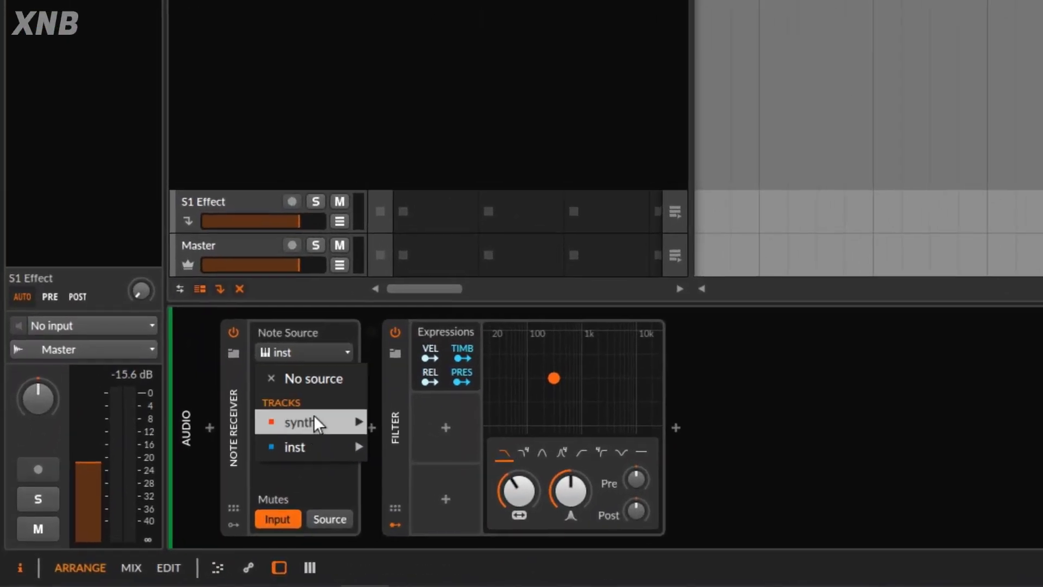
click(309, 332)
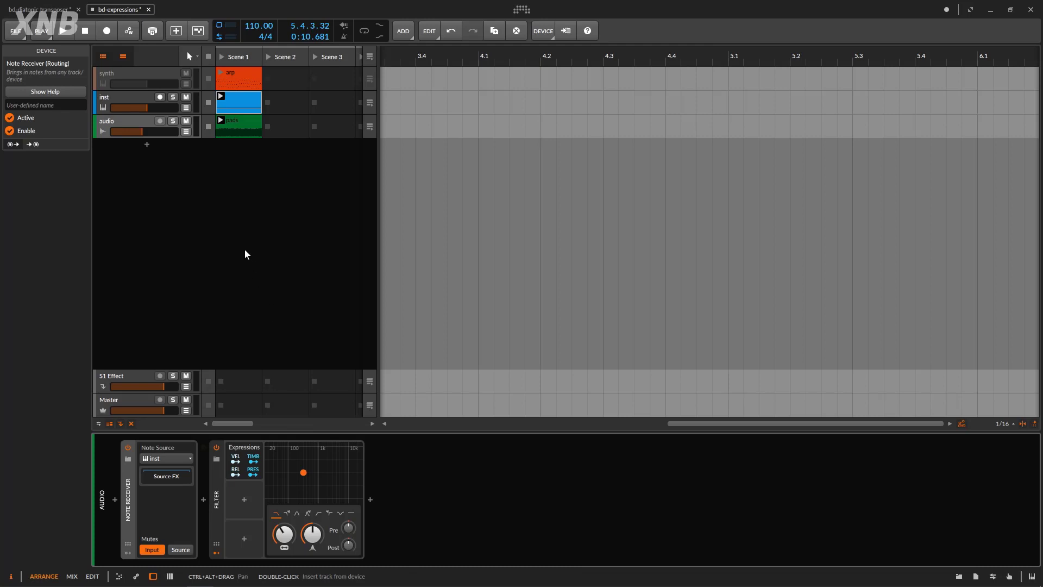
Step: In the inst clip's velocity lane, lower the first note to about 10%, the 1.2.2 note to 31%, and the 1.2.4 note
double_click(243, 104)
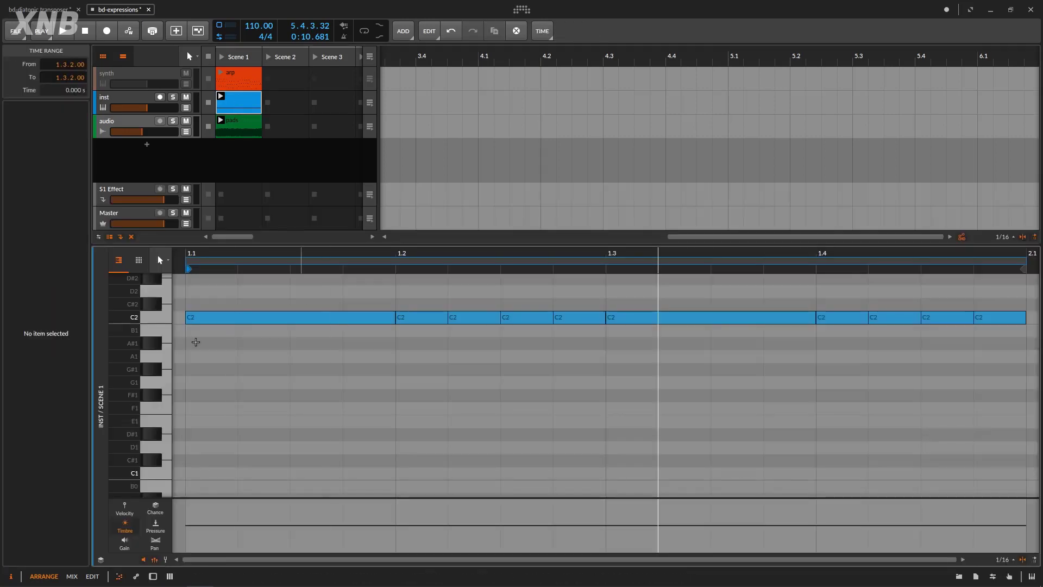
scroll(298, 260, down, 3)
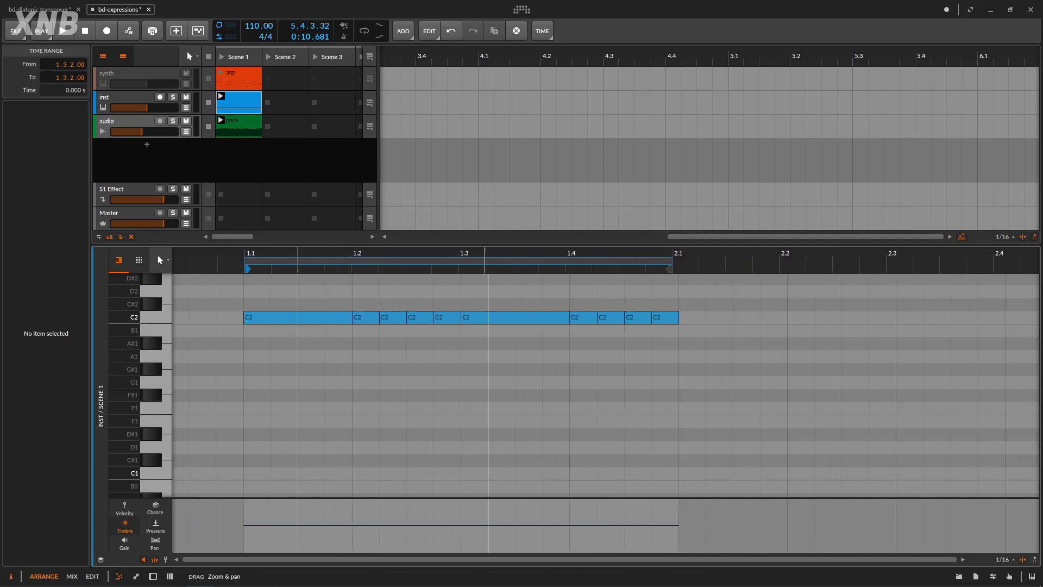
click(122, 519)
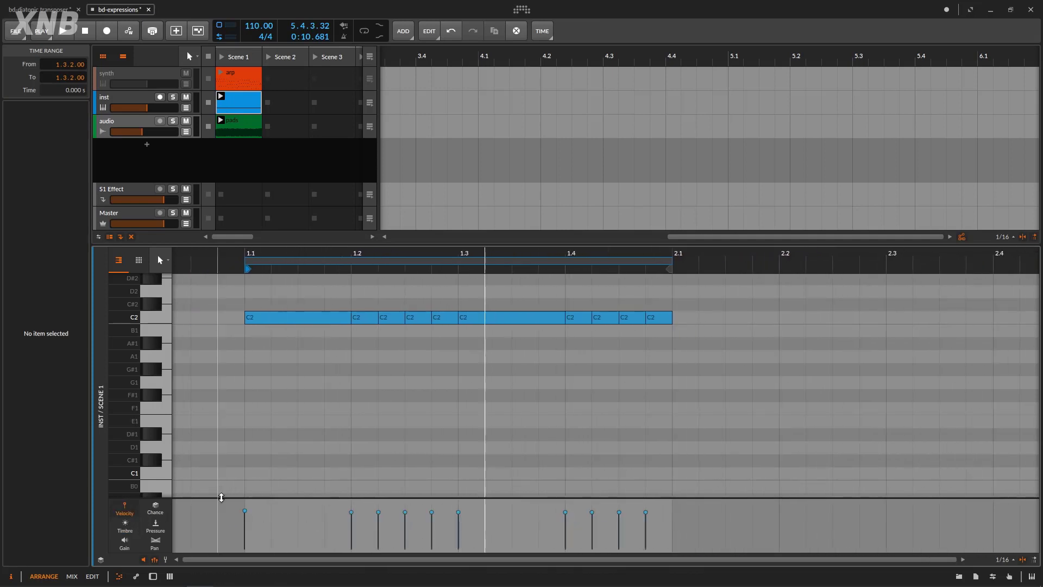
drag(246, 511, 249, 539)
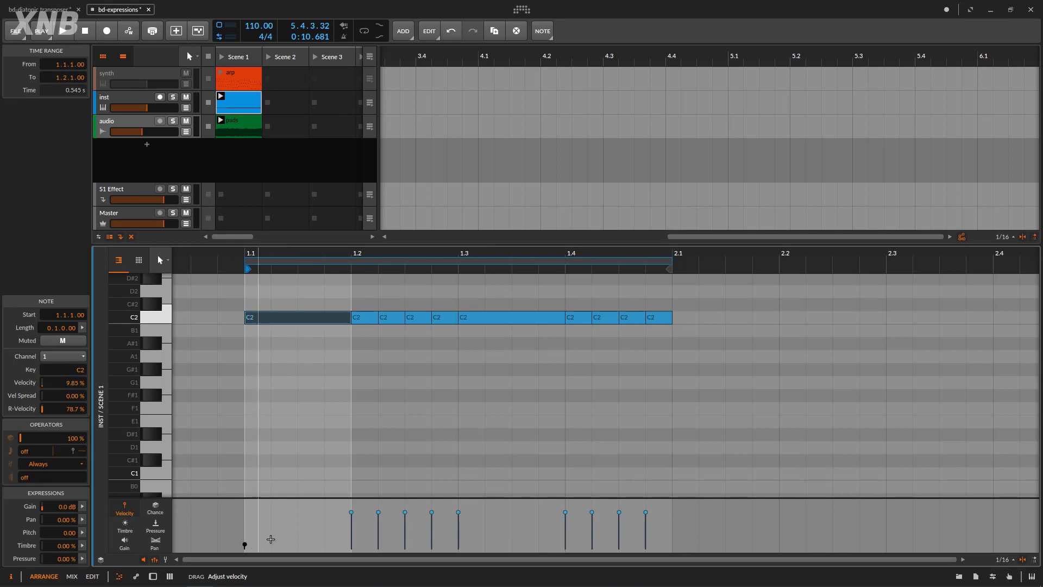
drag(379, 512, 378, 534)
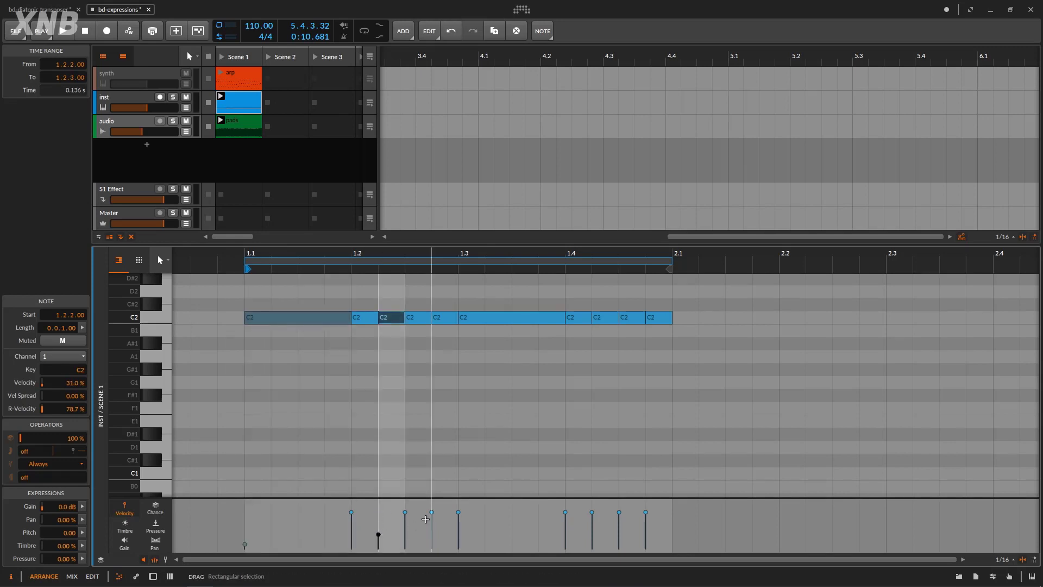
drag(431, 512, 431, 534)
Step: Lower the velocity of the 1.4.2 note and set the 1.4.4 note to about 22% and the first note to 41%
drag(592, 512, 593, 537)
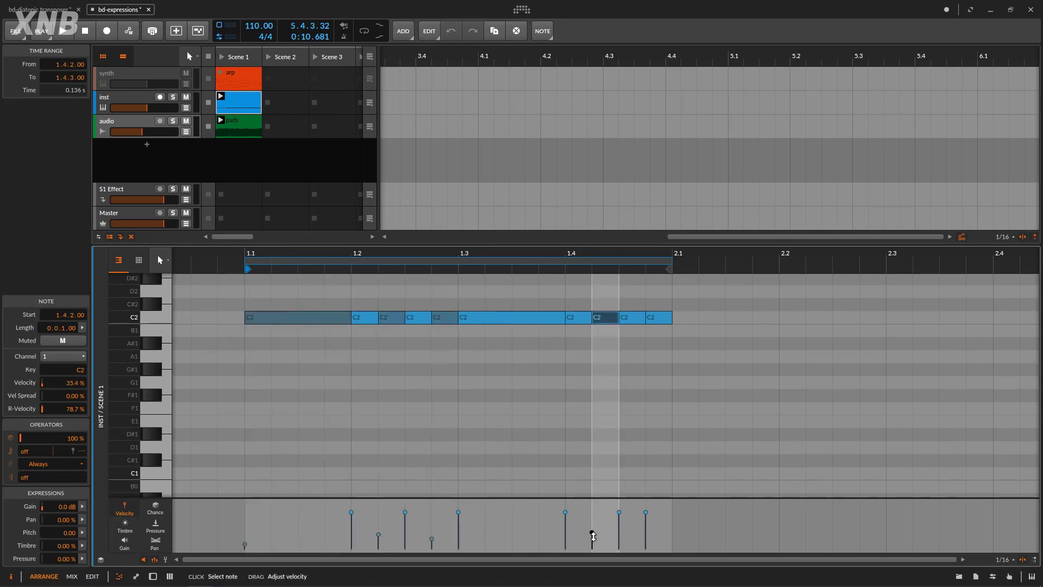
click(646, 514)
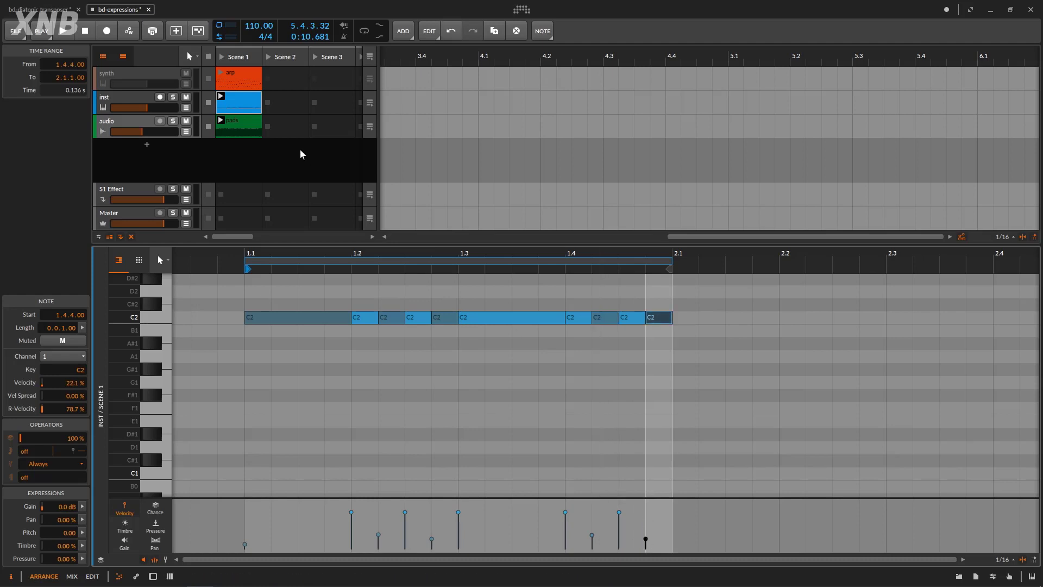
click(538, 389)
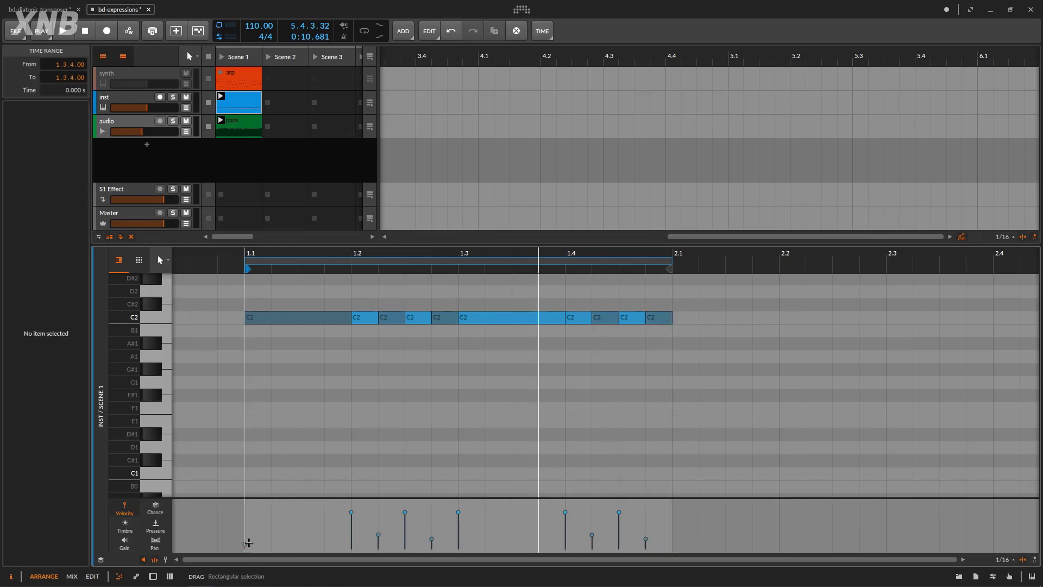
drag(245, 545, 260, 531)
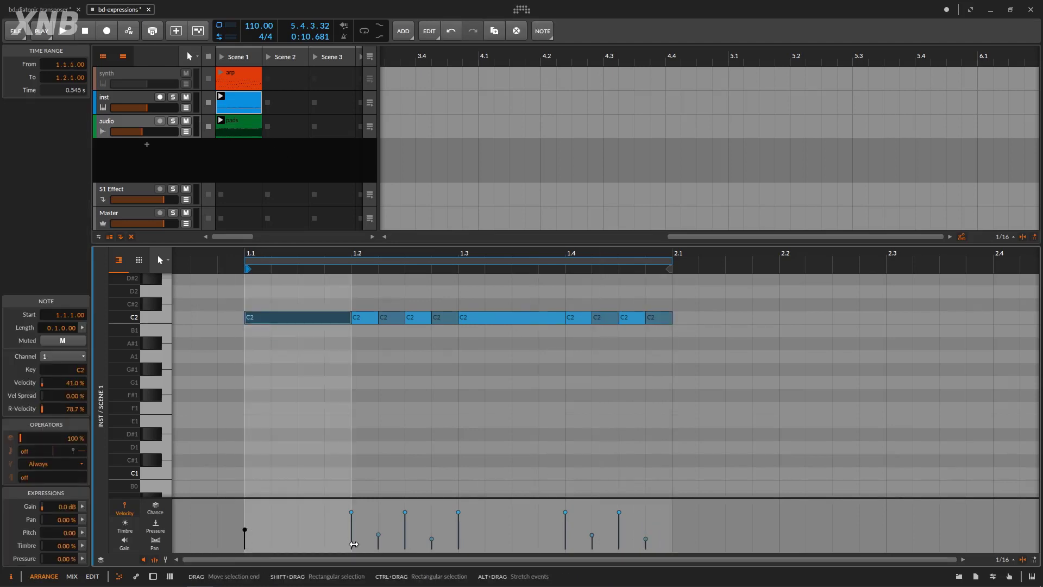
Step: On the audio track, map the Expressions velocity output to the Filter's frequency by about +32 and its resonance by +0.27
click(136, 101)
click(139, 125)
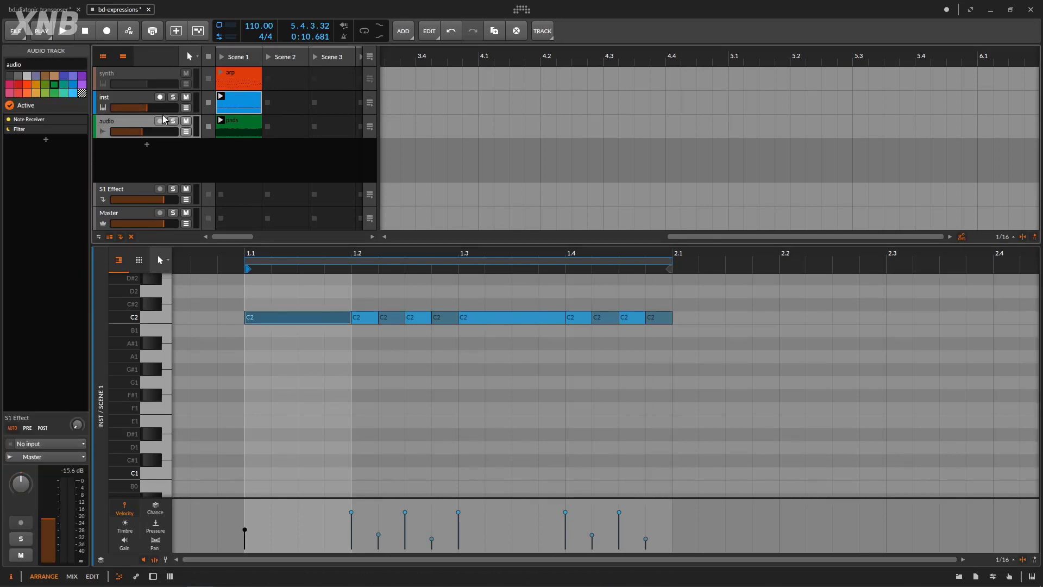
double_click(137, 124)
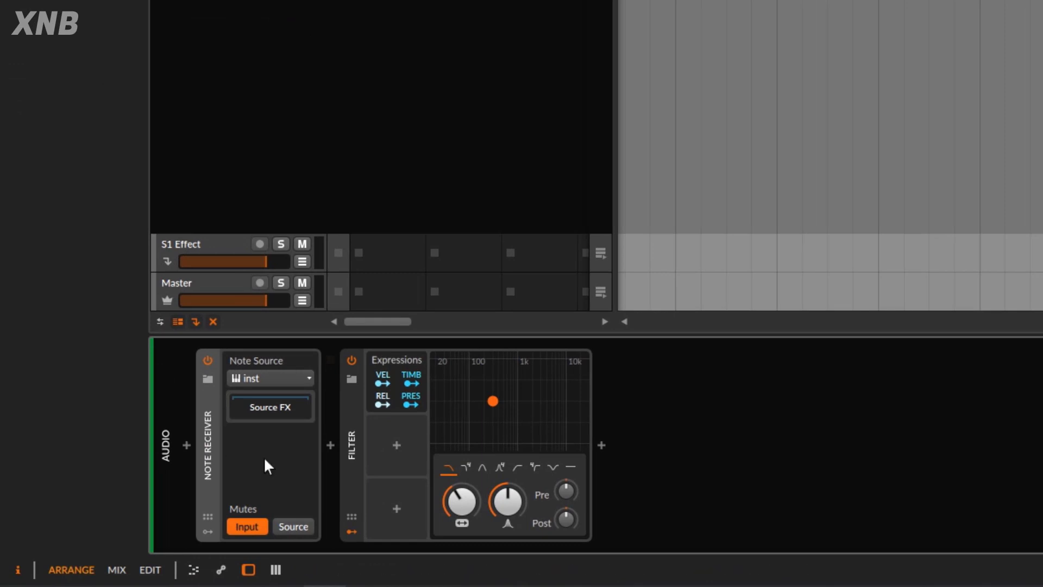
click(383, 380)
drag(462, 500, 462, 481)
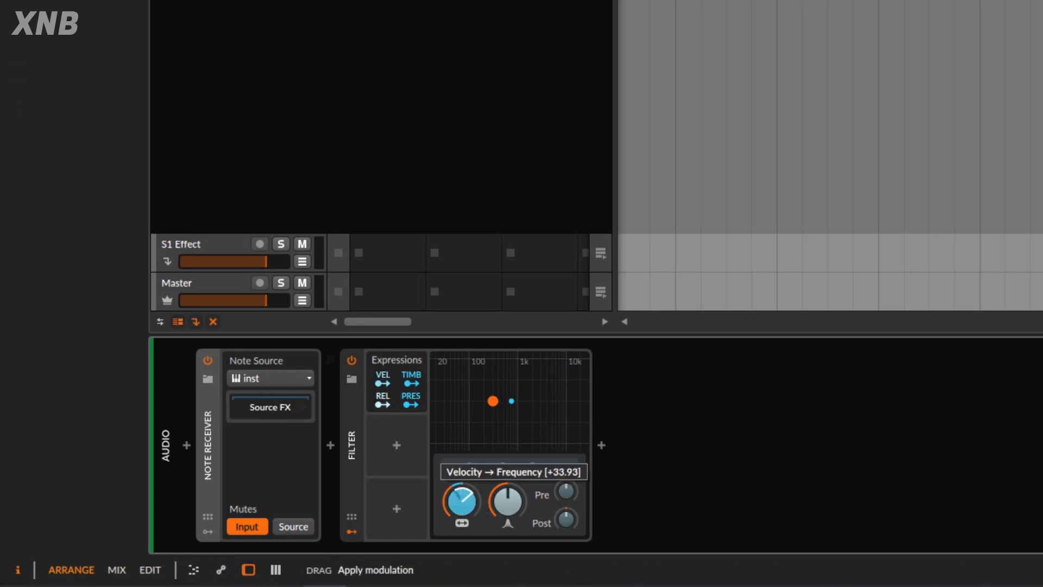
drag(512, 511, 513, 507)
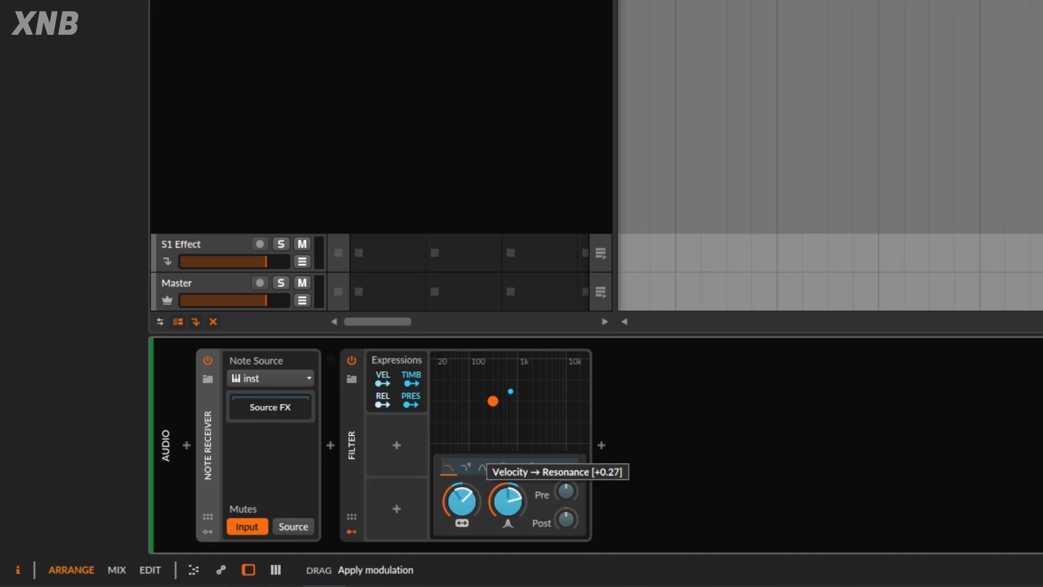
click(383, 379)
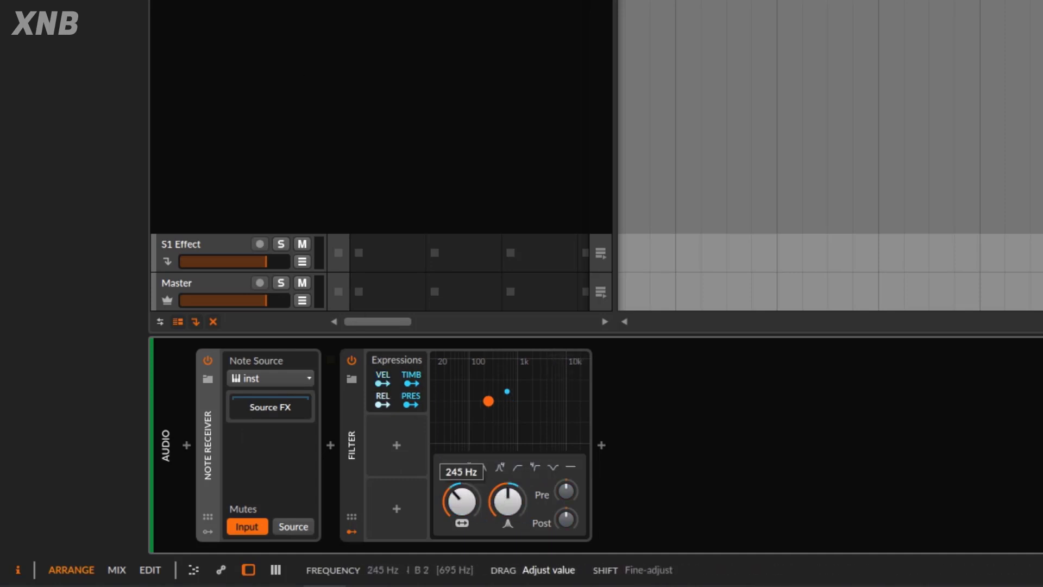
Step: Lower the Filter's base resonance to near minimum and audition the pads with the velocity modulation
drag(507, 499, 465, 495)
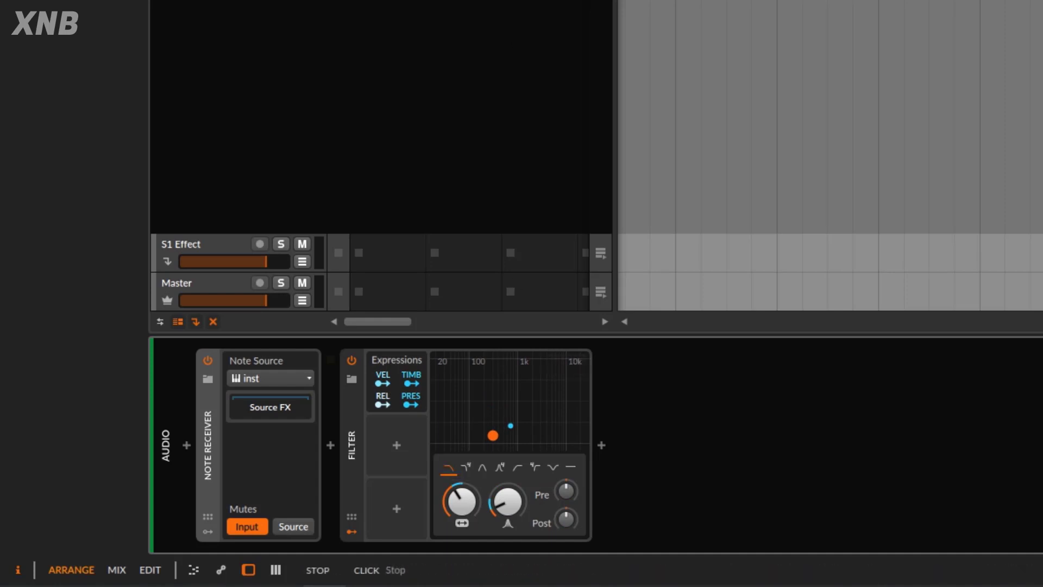
key(space)
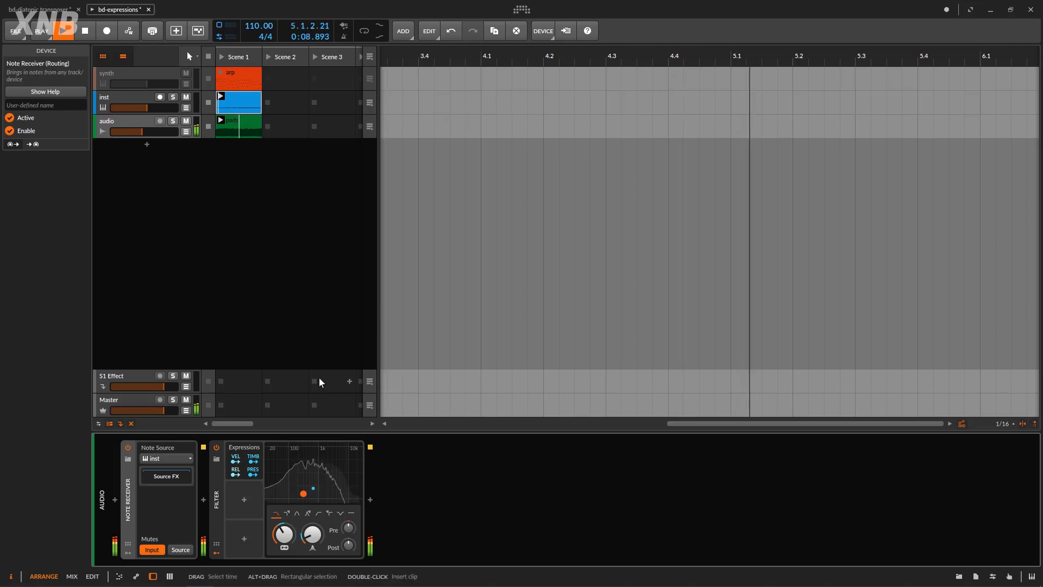
click(85, 31)
Step: Check the inst clip's note velocities and delete the velocity modulation routings from the Filter's Expressions modulator
double_click(251, 103)
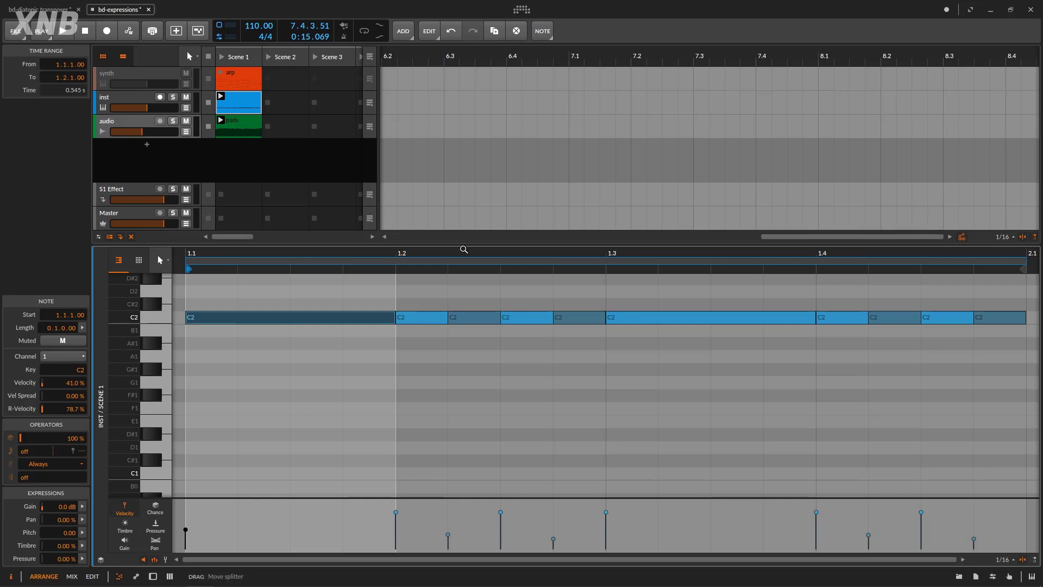
drag(462, 250, 436, 221)
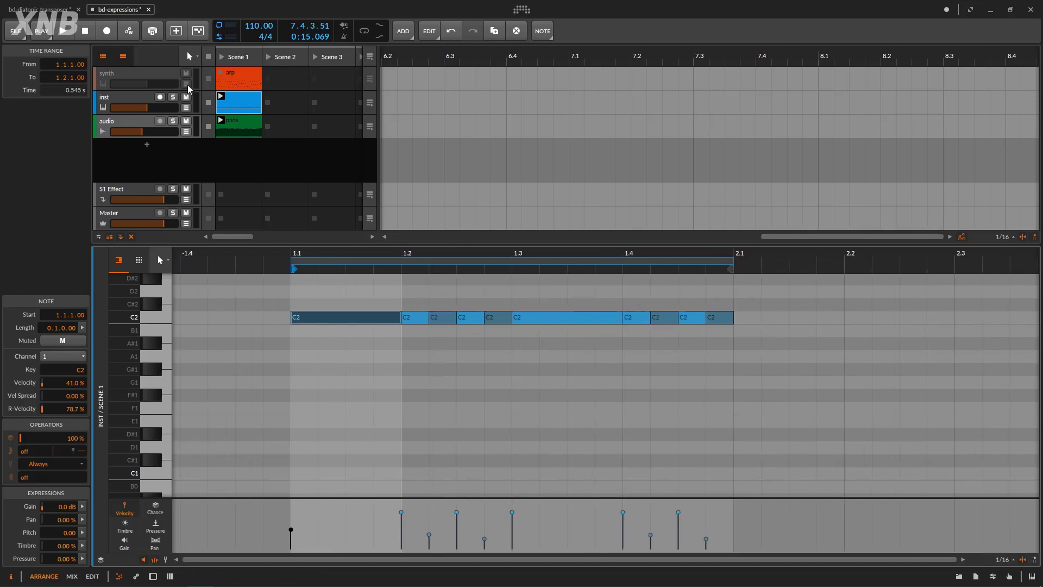
double_click(141, 122)
click(233, 461)
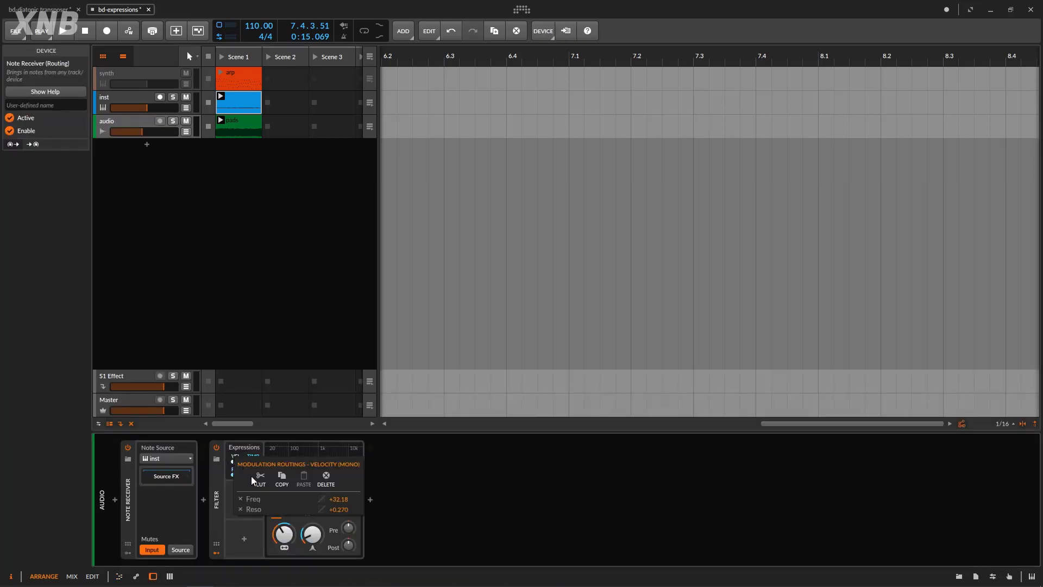
click(242, 280)
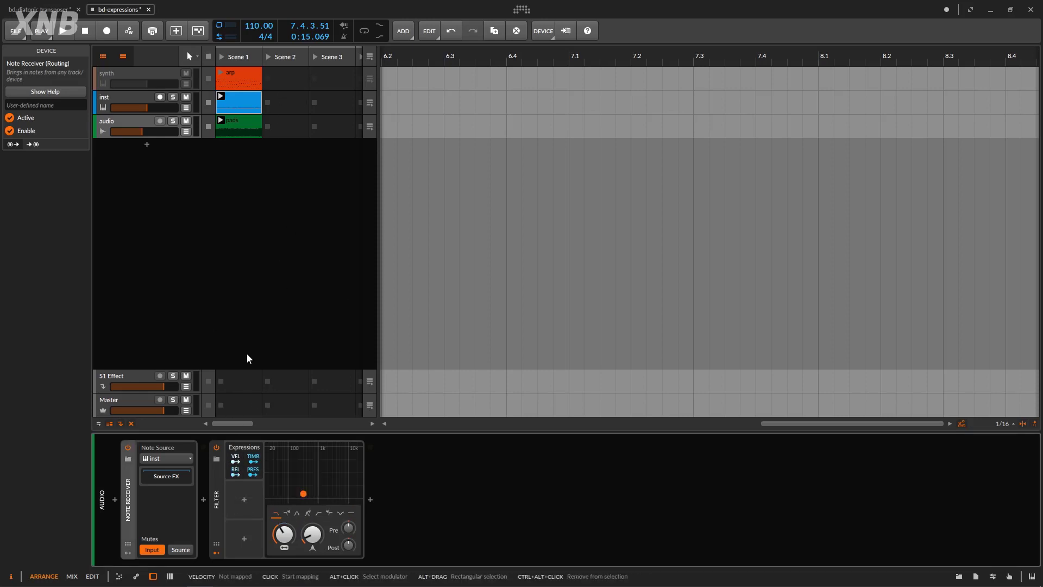
Step: Show the timbre expressions of the inst clip and raise the first note's timbre to 16% from its start
double_click(246, 103)
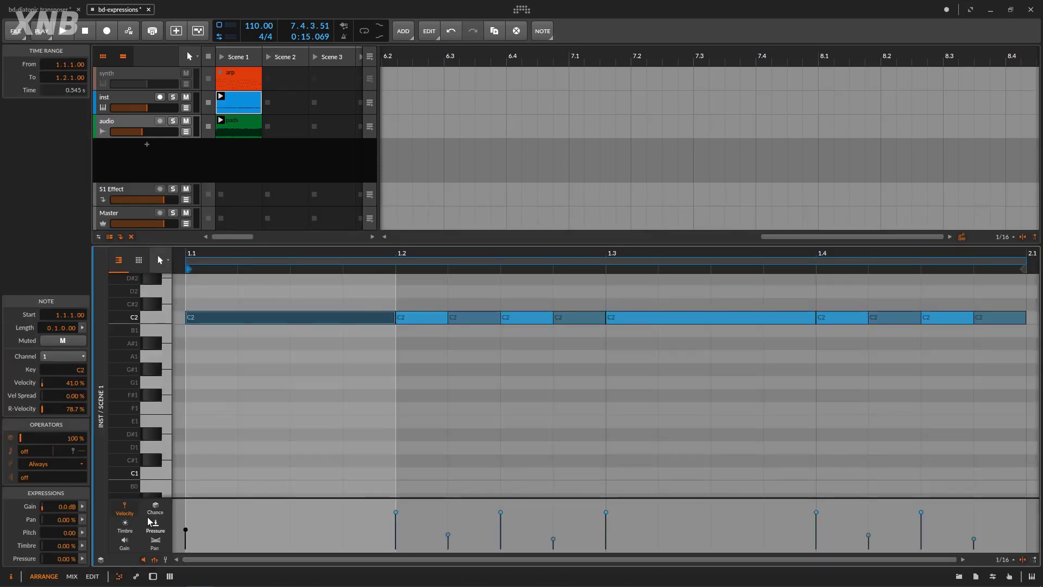
click(120, 534)
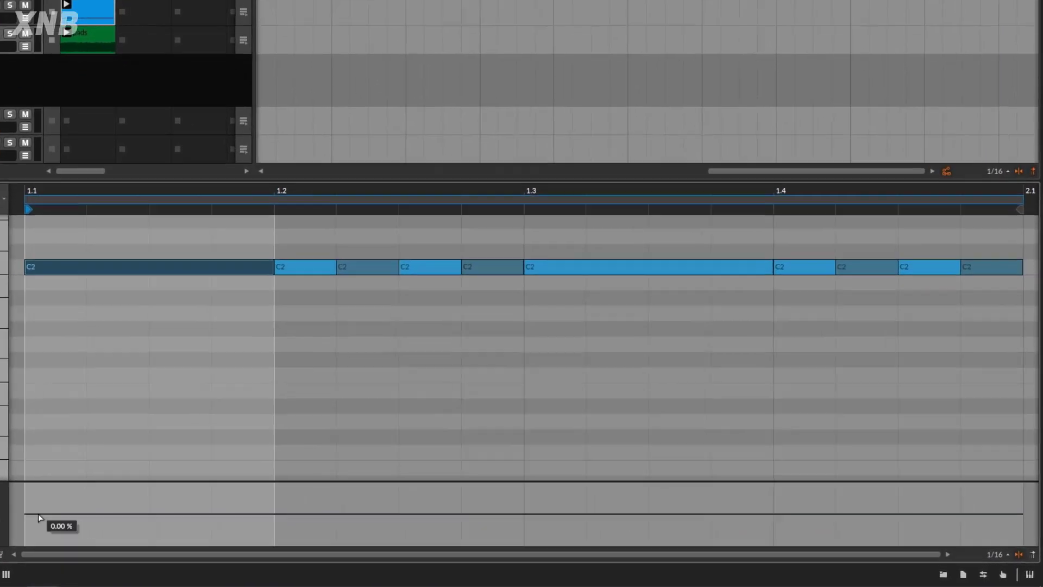
drag(193, 525, 193, 522)
mouse_move(34, 510)
mouse_down()
mouse_move(41, 493)
mouse_move(43, 520)
mouse_move(32, 497)
mouse_move(52, 509)
mouse_up()
drag(200, 197, 255, 183)
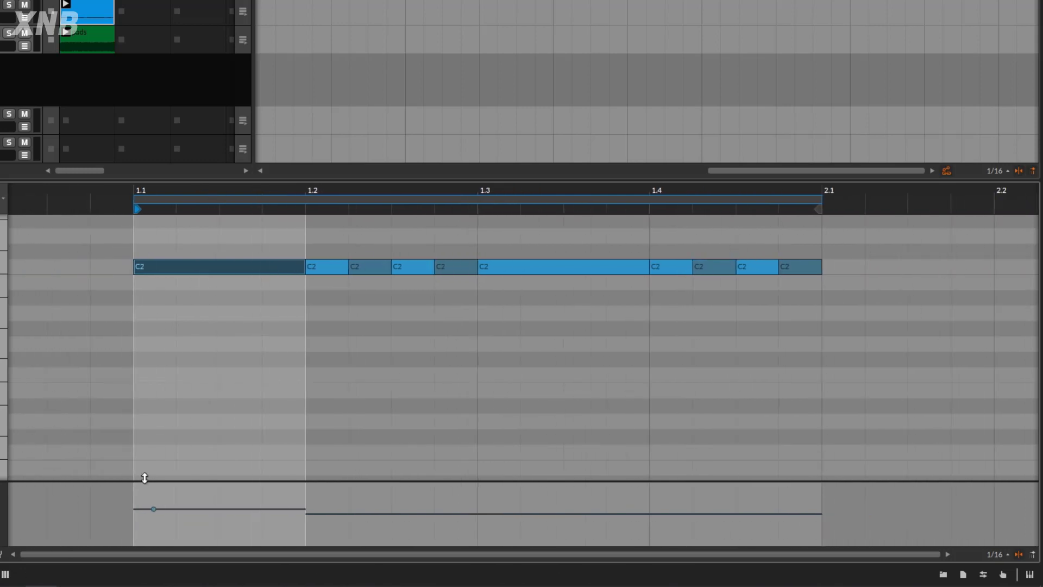
drag(155, 510, 135, 509)
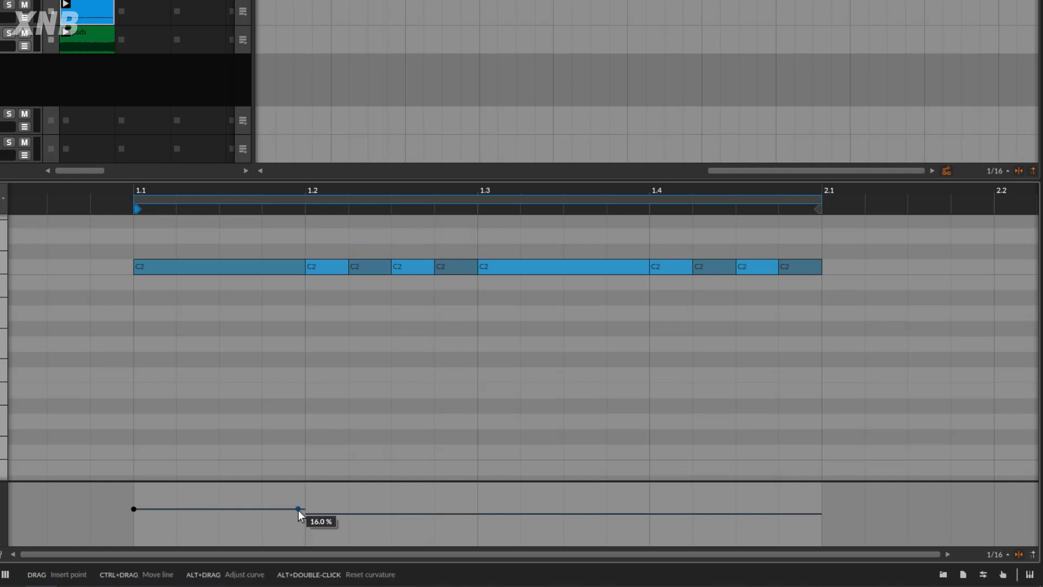
Step: Shape the first note's timbre curve with a lowered start, a 64% peak at its middle and a near-minimum end
mouse_move(299, 510)
mouse_down()
mouse_move(299, 541)
mouse_move(298, 487)
mouse_move(299, 513)
mouse_up()
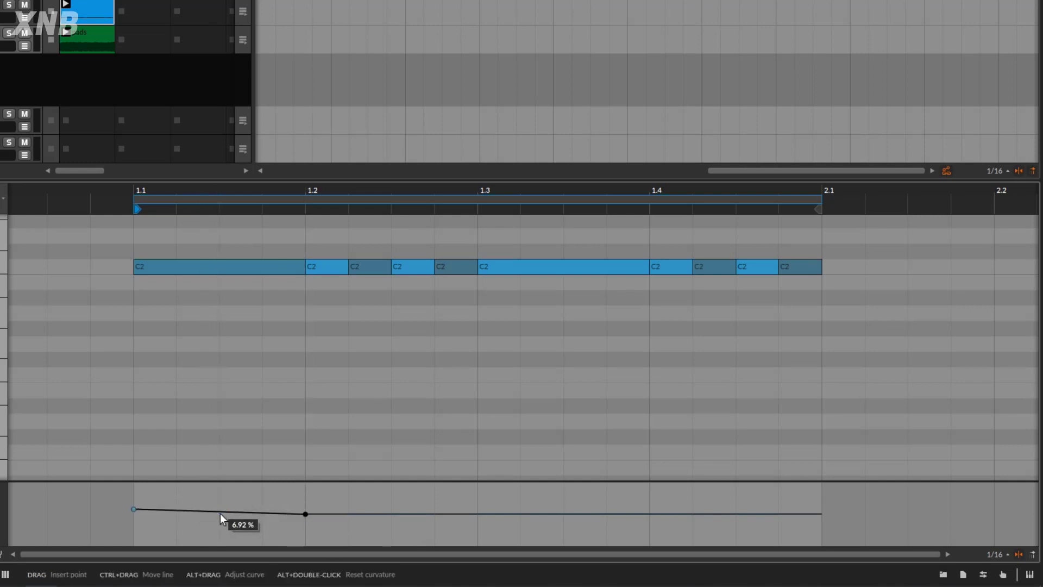
drag(220, 513, 220, 485)
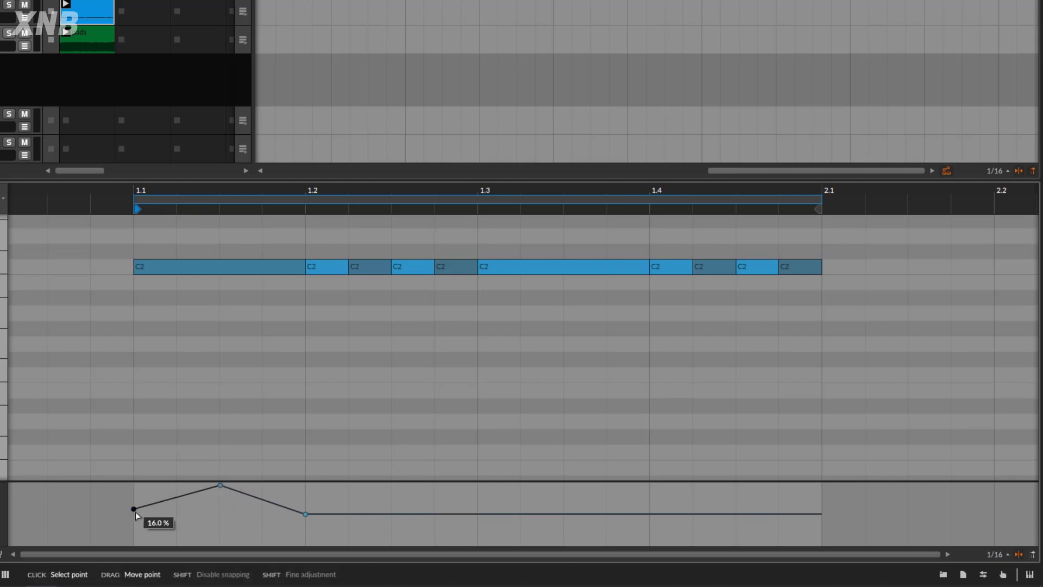
drag(134, 510, 134, 532)
drag(221, 487, 221, 497)
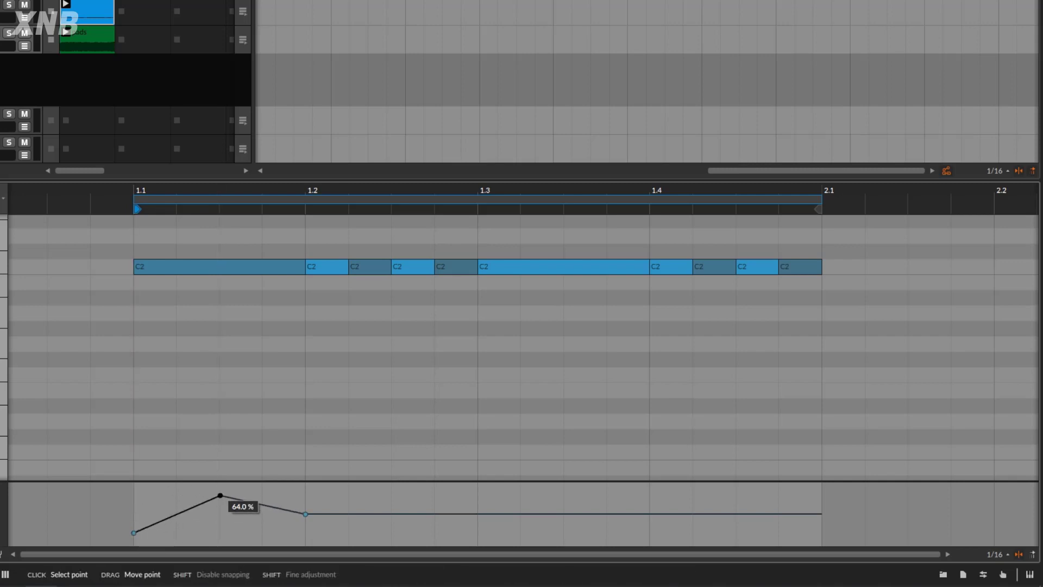
click(305, 513)
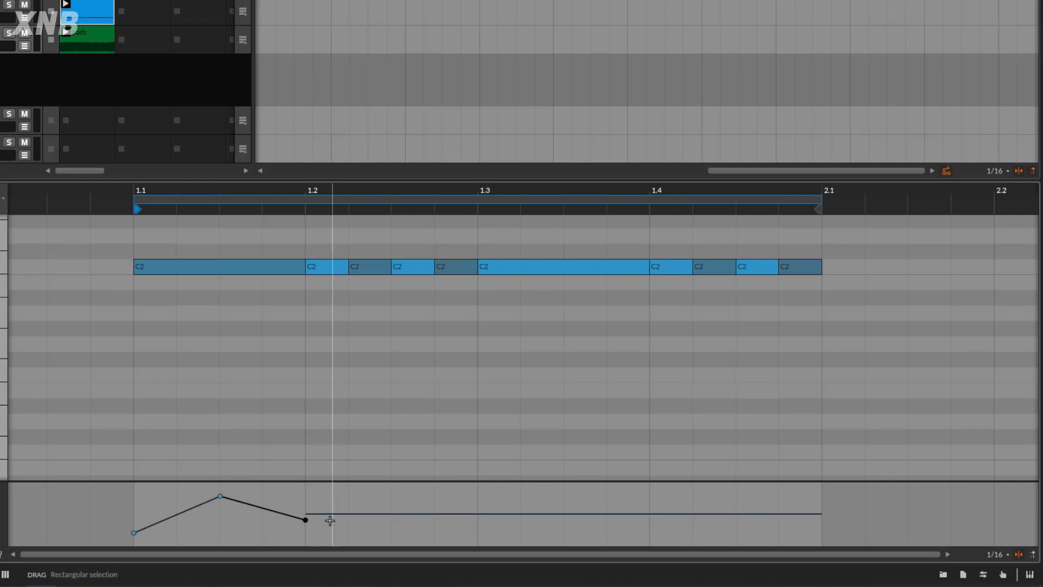
drag(305, 513, 305, 543)
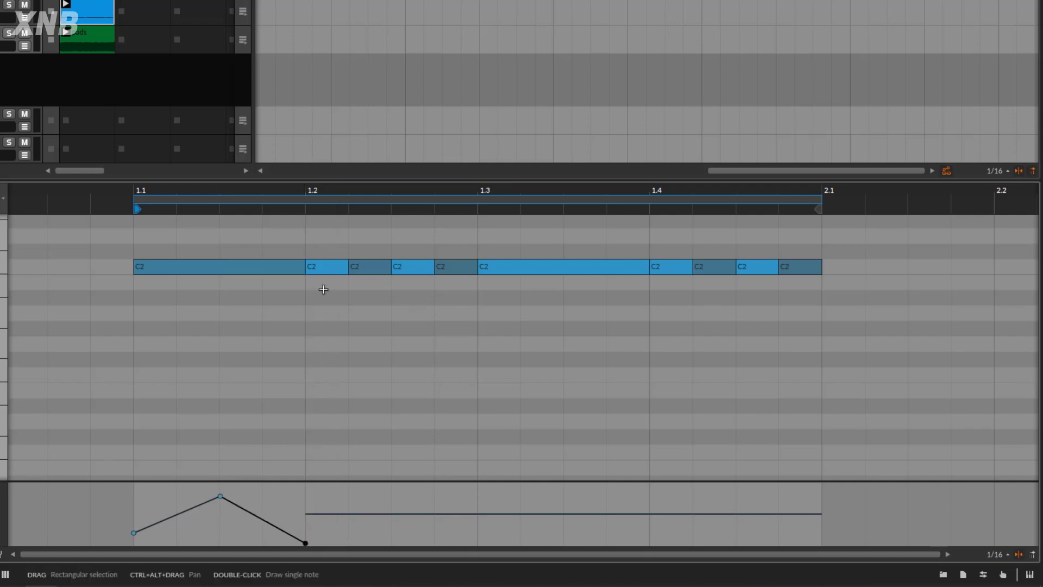
Step: Draw a zigzag timbre curve over the short notes from 1.2 to 1.3, with -54% at 1.2.3, 46% at 1.2.4 and -34% at 1.3
click(328, 267)
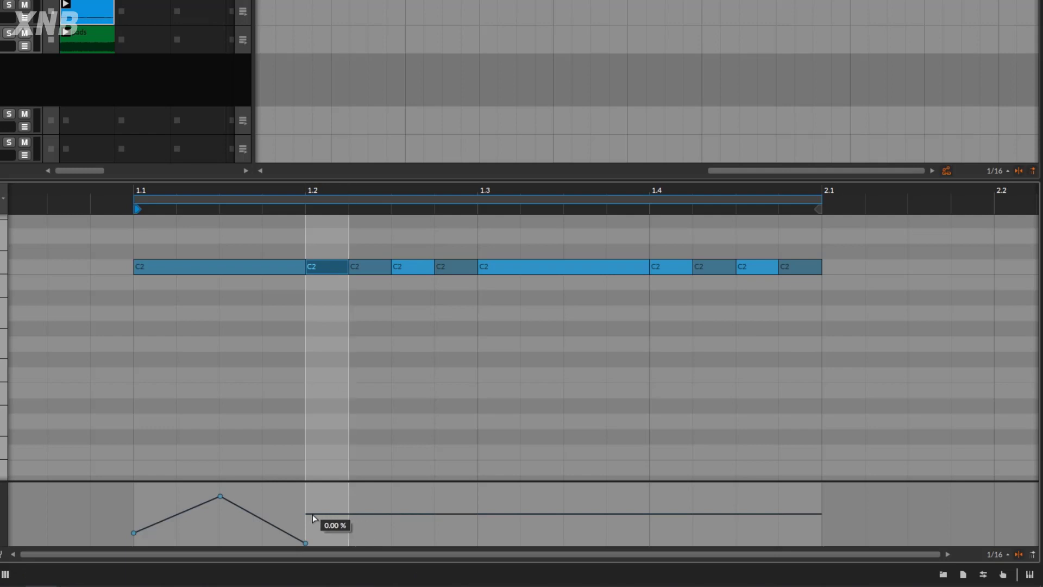
drag(311, 518, 391, 528)
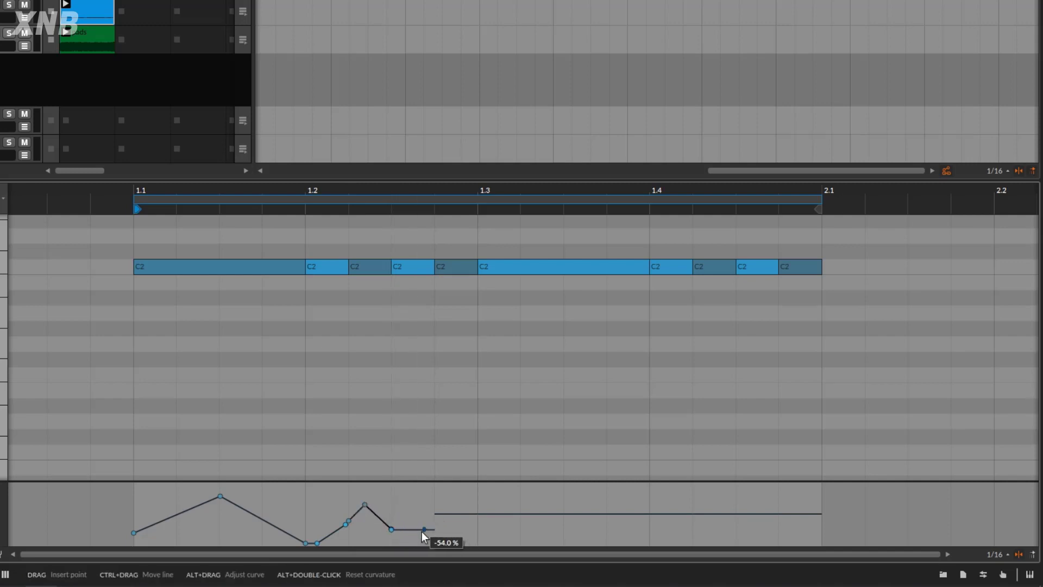
drag(434, 528, 435, 501)
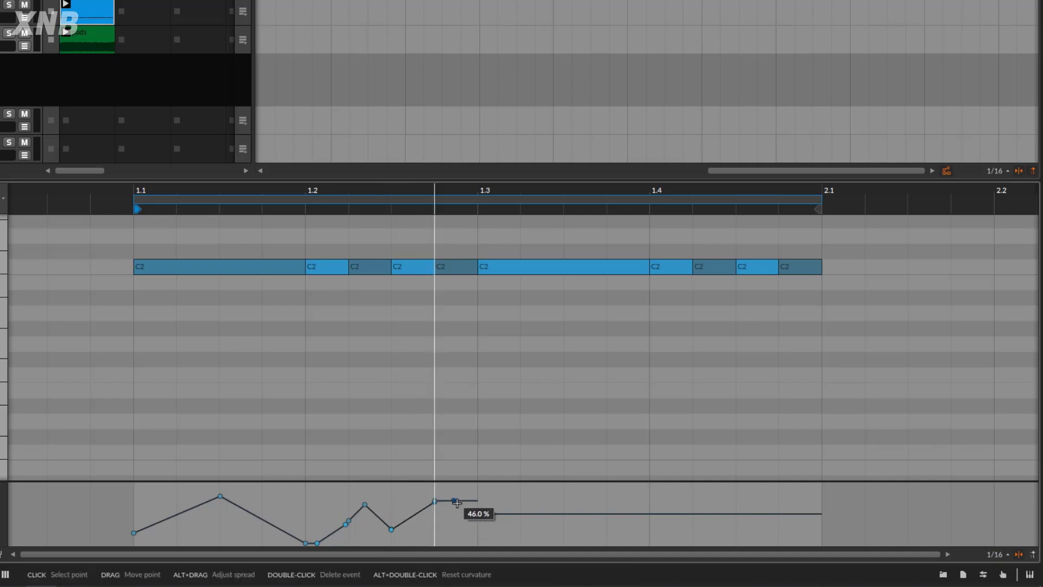
drag(473, 499, 609, 525)
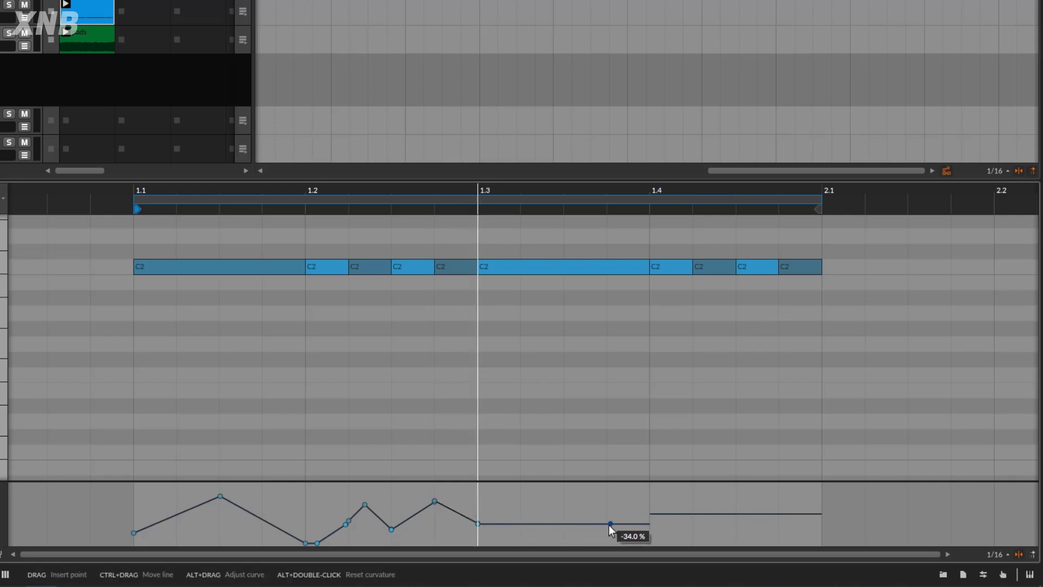
Step: Shape the 1.3 note's timbre with a 28% peak and a -24% dip, rise to 1.4, and fall across the 1.4 note
drag(538, 525, 538, 506)
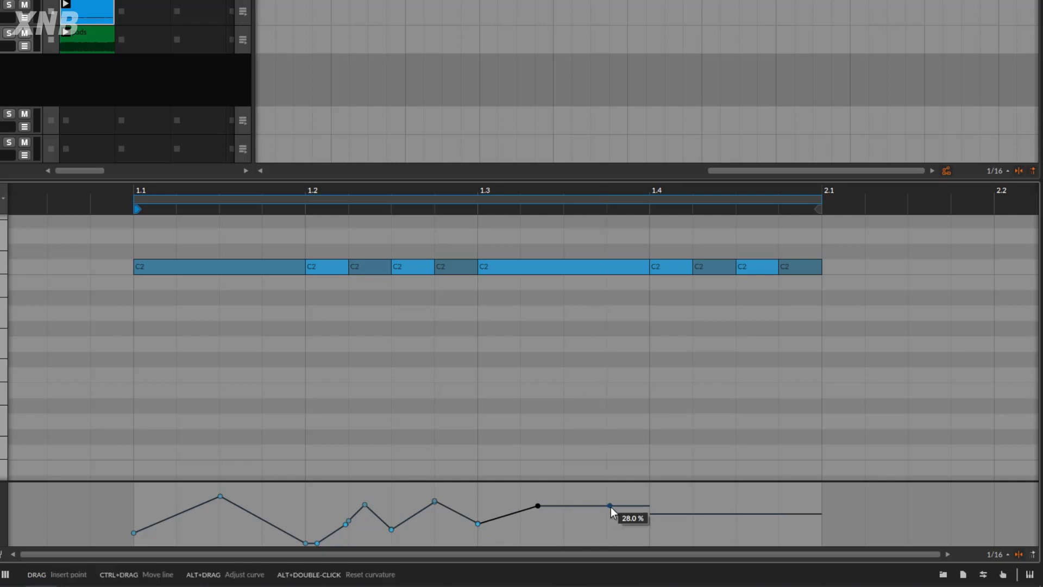
drag(606, 507, 577, 521)
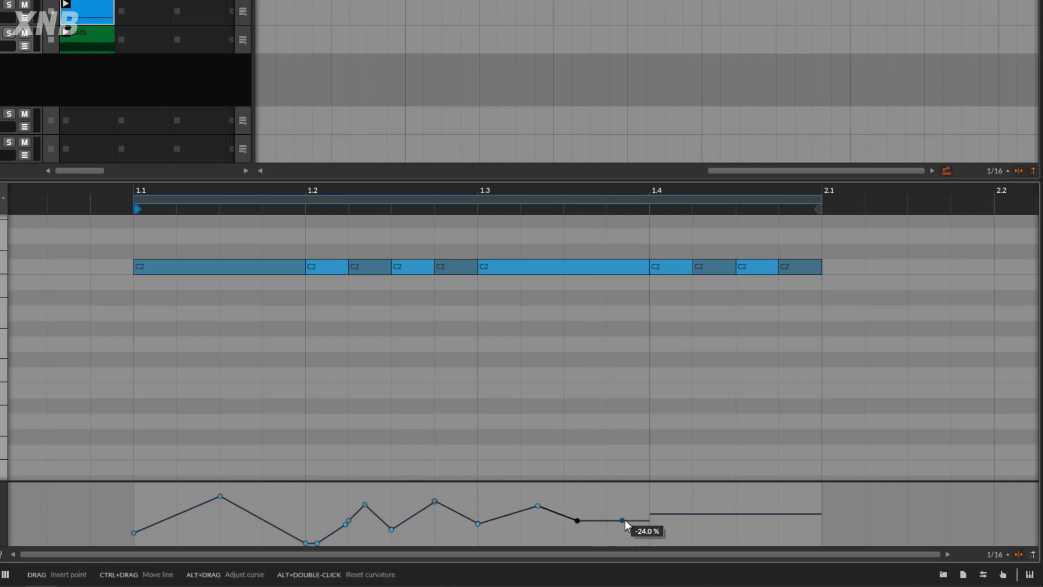
drag(644, 517, 684, 523)
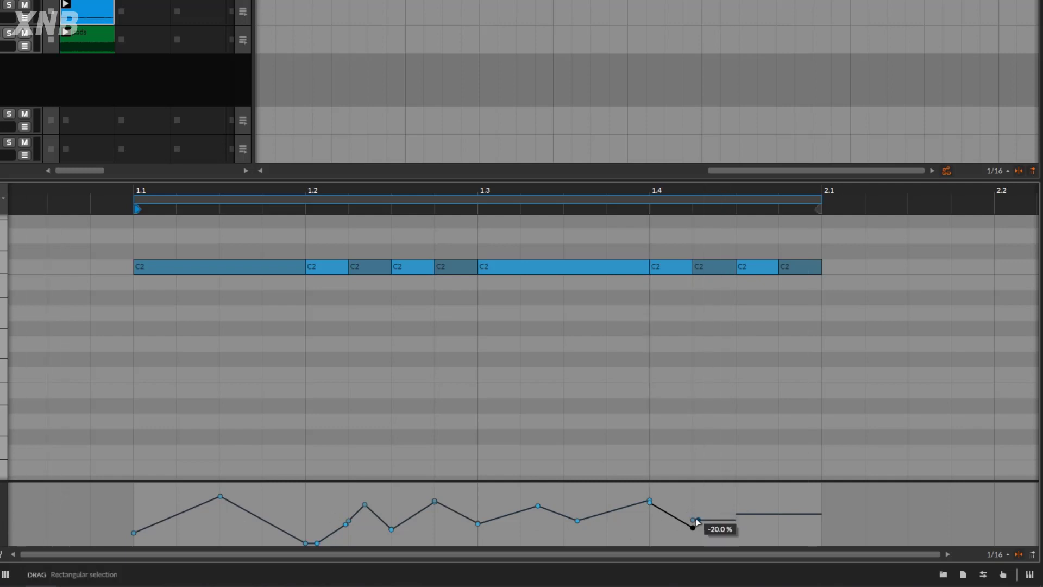
Step: Draw the timbre of the last three notes from -20% at 1.4.2 up to 1.4.3, down to -50% at 1.4.4 and up to 42%
click(692, 520)
drag(727, 520, 736, 498)
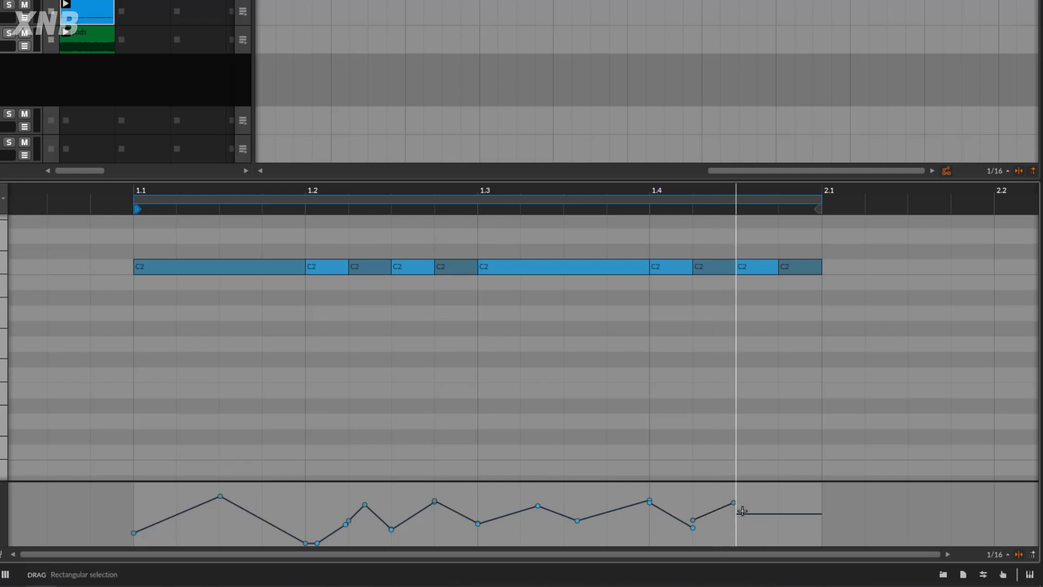
click(769, 513)
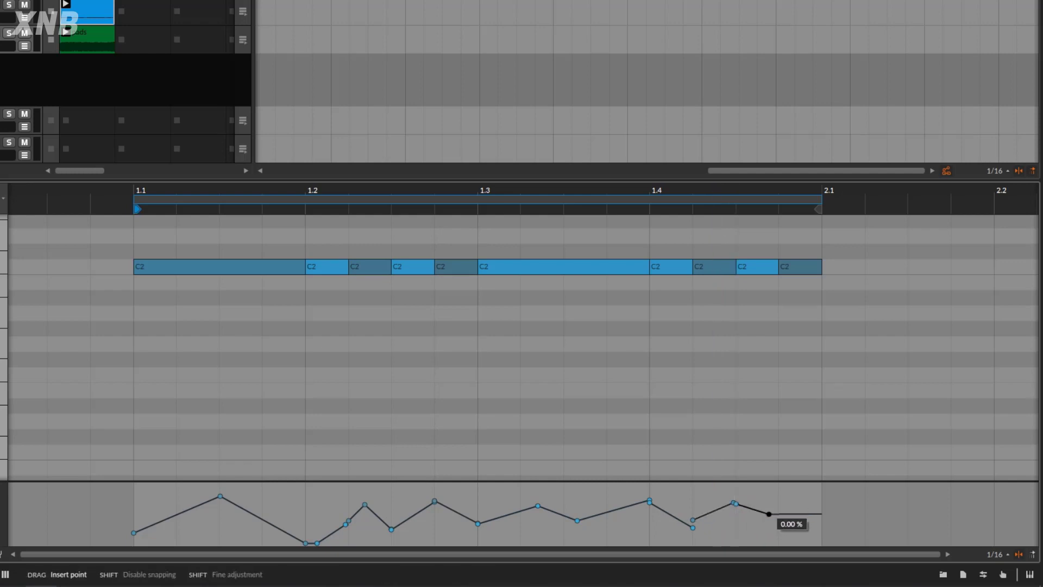
drag(763, 528, 778, 528)
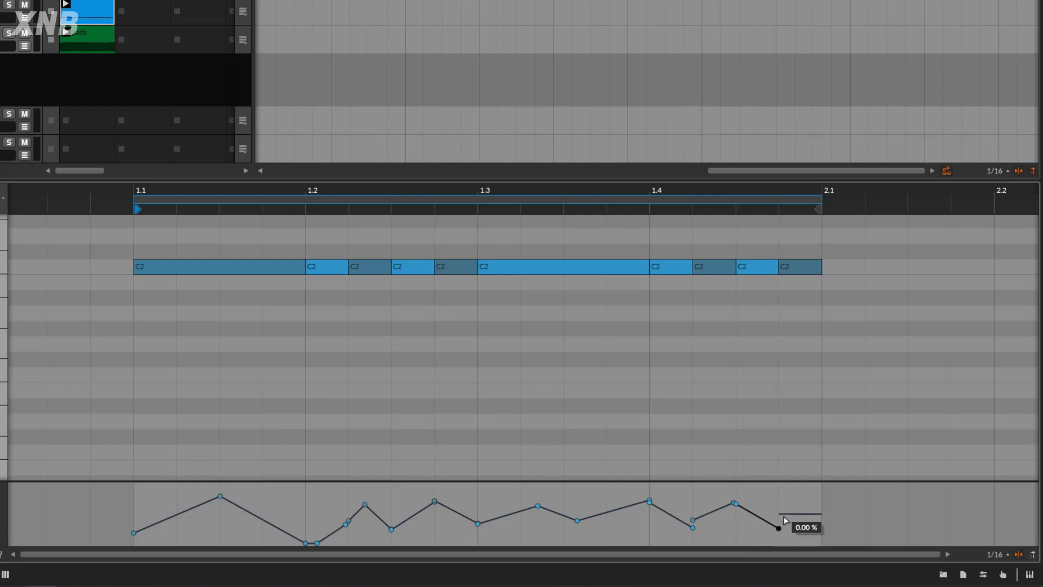
click(816, 519)
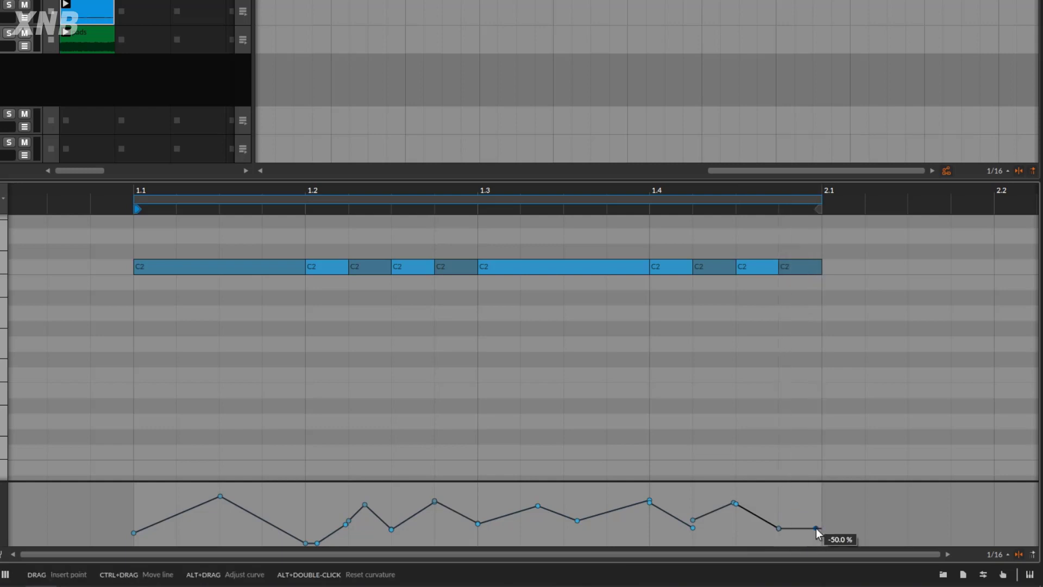
click(742, 507)
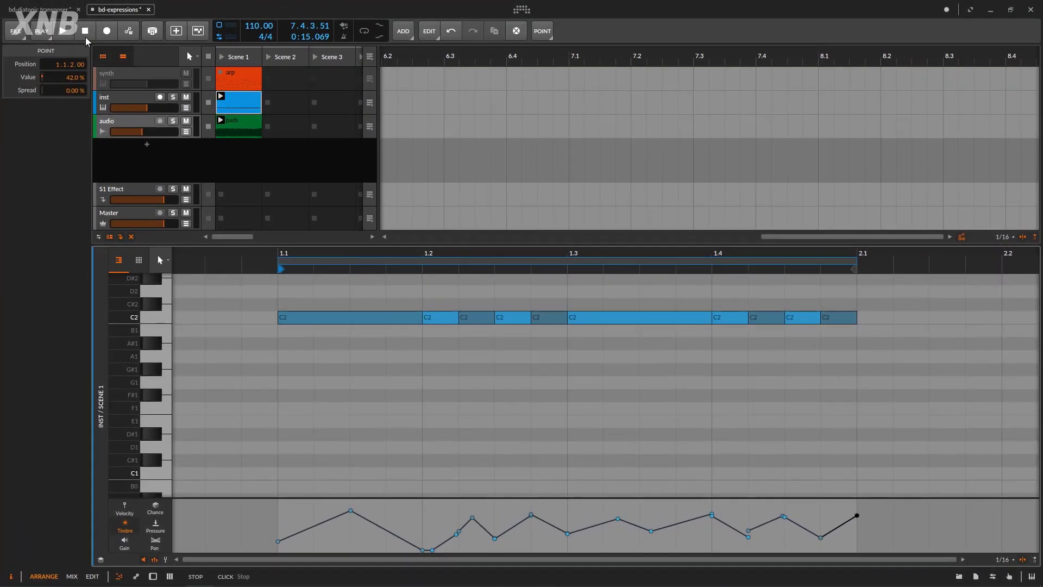
Step: Draw a falling pressure curve on the first note with its second point at 12%, and return to the timbre expressions
click(155, 529)
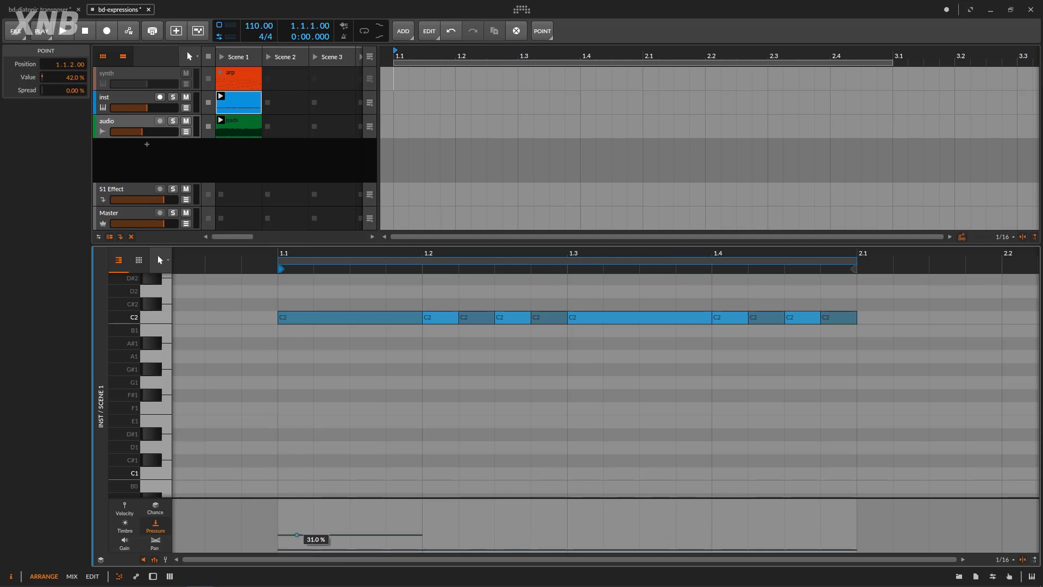
drag(296, 534, 297, 523)
drag(363, 524, 364, 544)
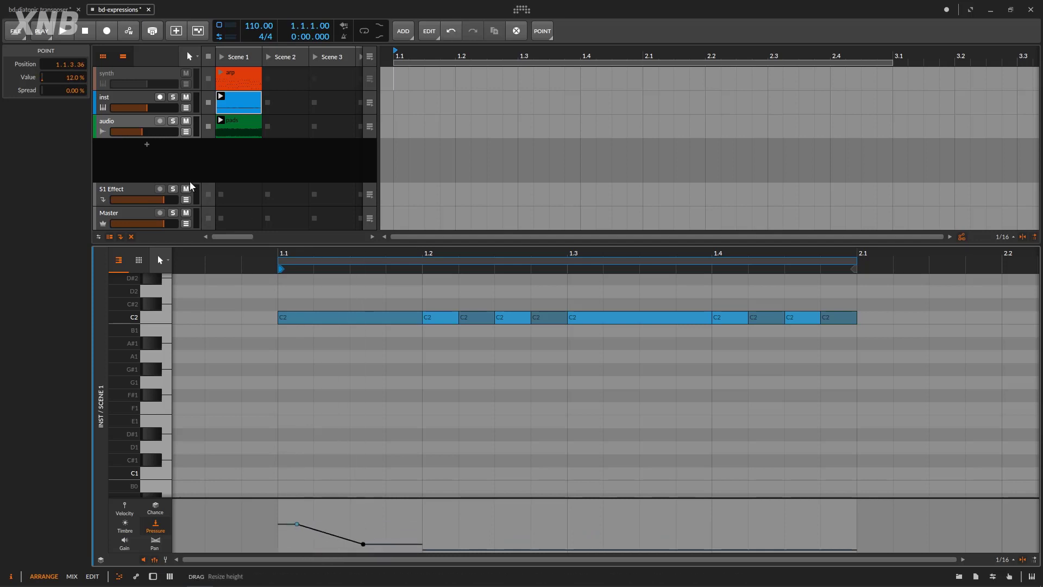
click(125, 525)
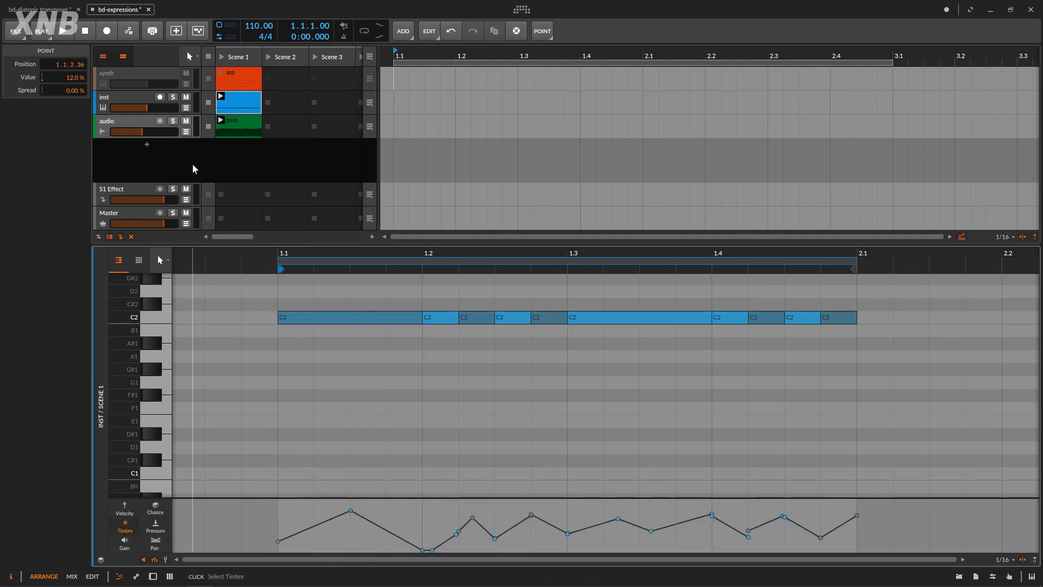
Step: On the audio track, map the Expressions timbre output to the Filter's frequency and resonance
click(145, 102)
double_click(137, 101)
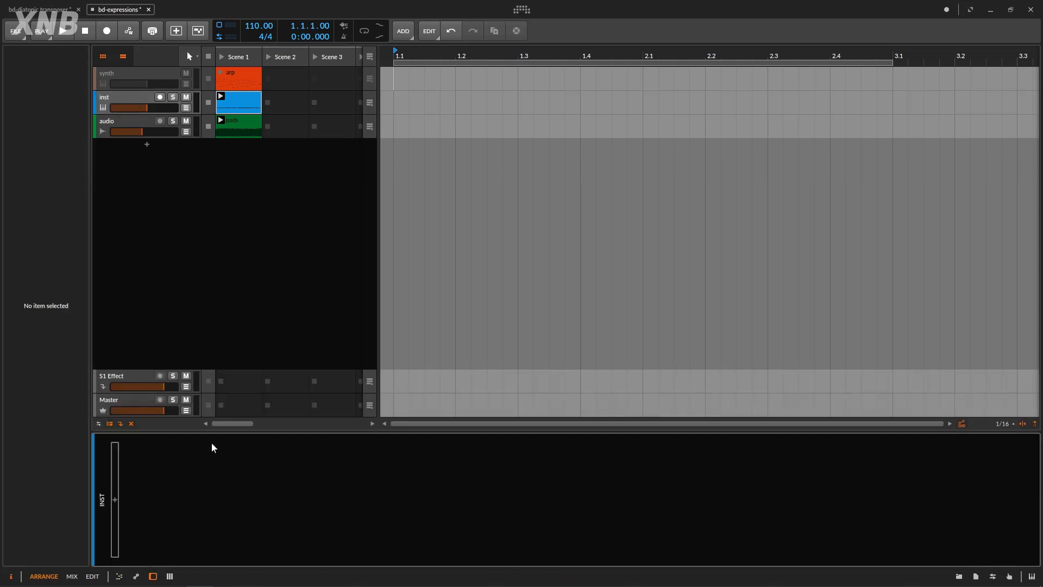
click(128, 122)
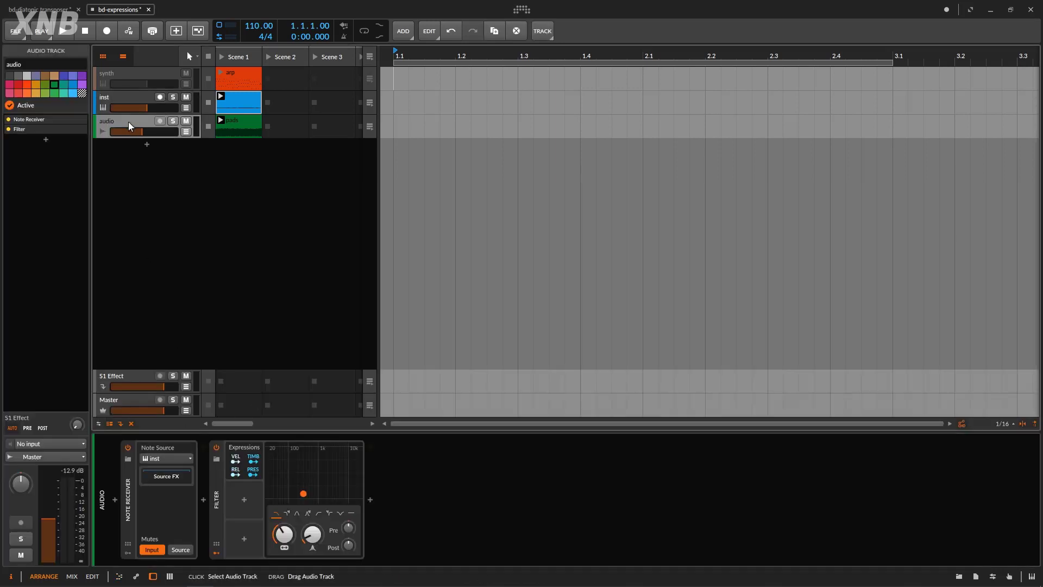
click(253, 462)
drag(283, 534, 312, 528)
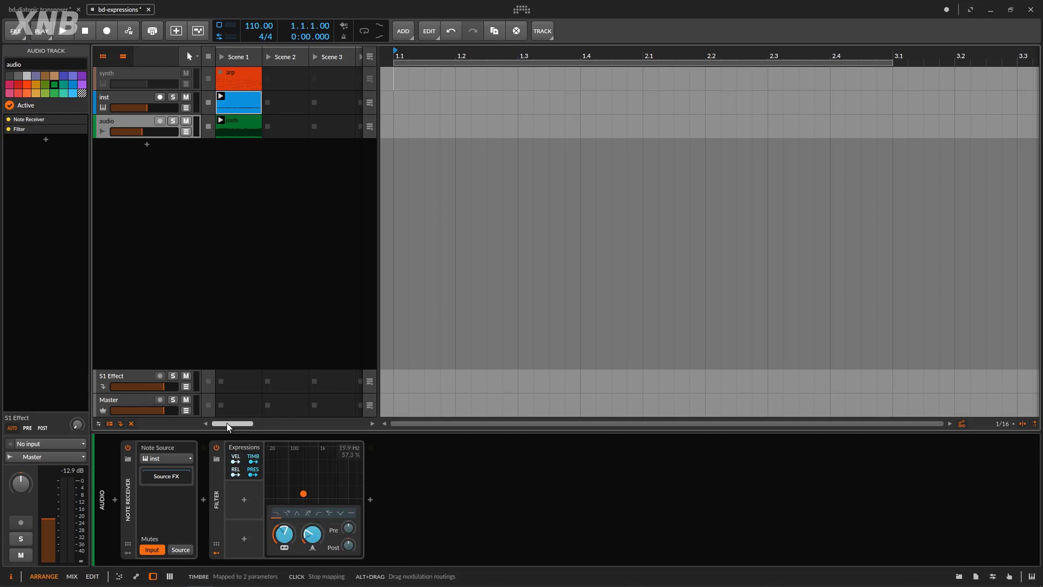
Step: During playback, increase the timbre modulation on the Filter's frequency and raise its base frequency to 674 Hz
click(63, 29)
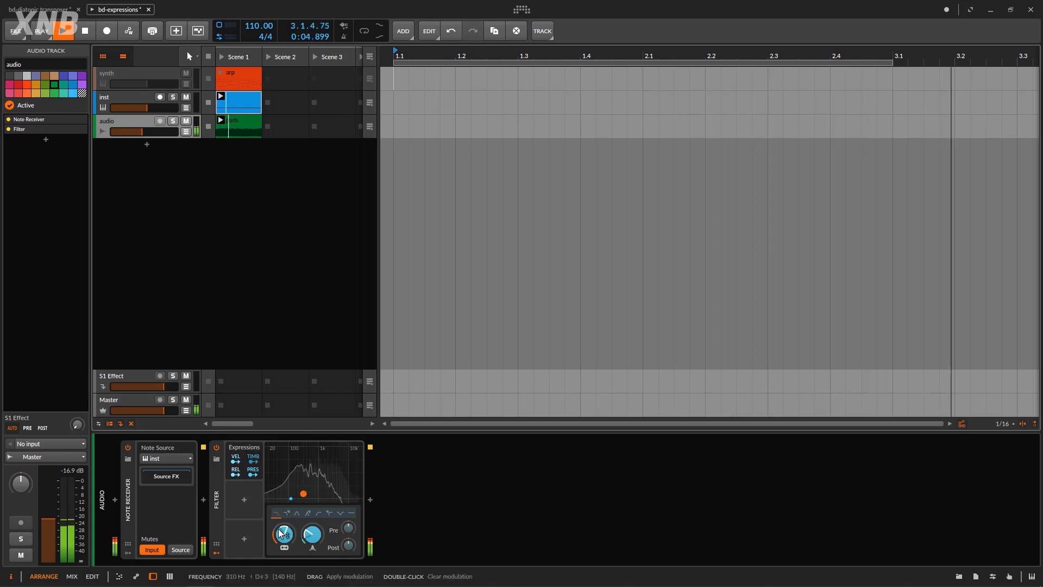
drag(284, 535, 284, 509)
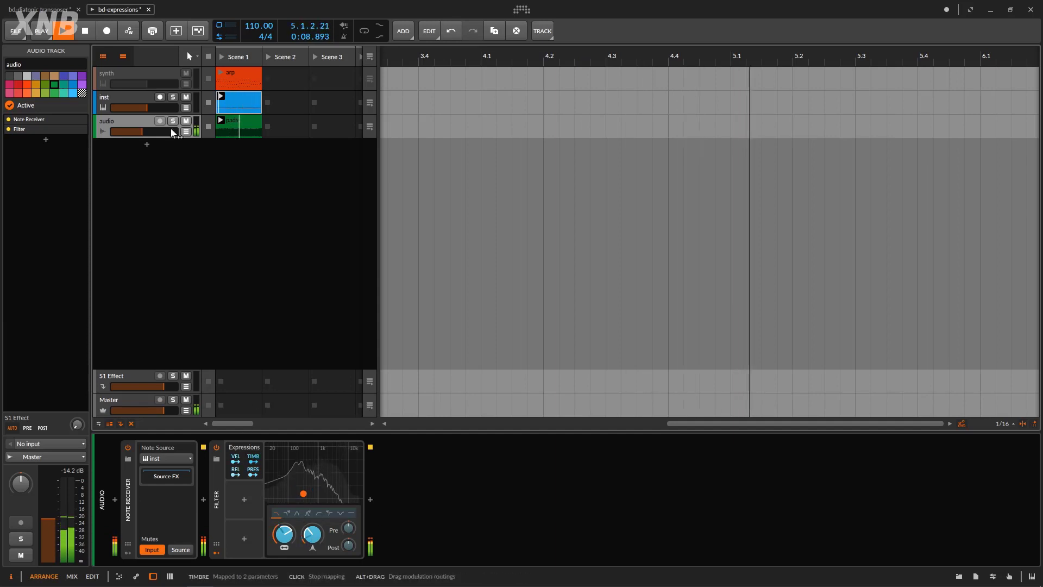
click(254, 462)
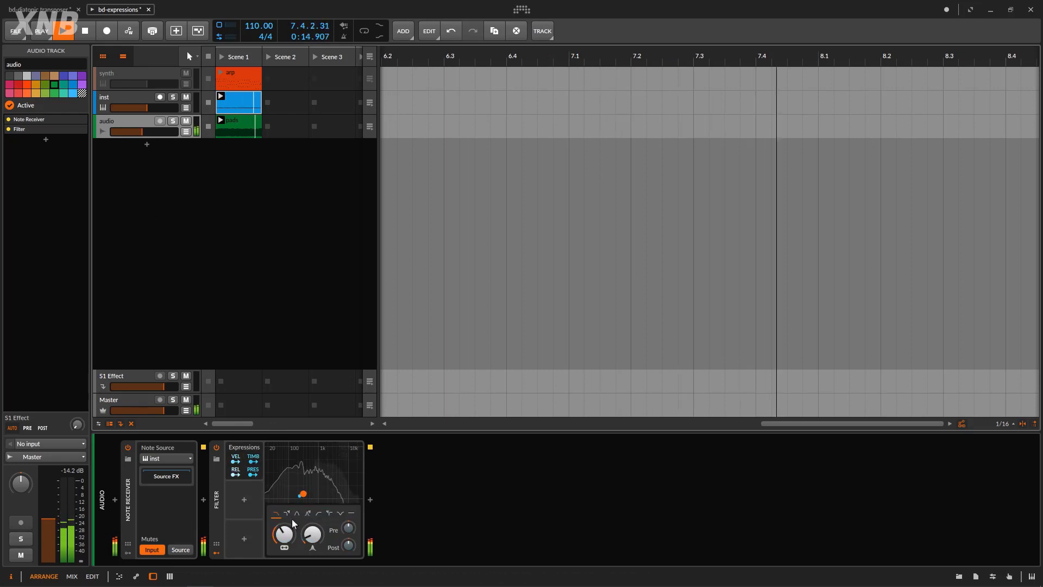
mouse_move(285, 534)
mouse_down()
mouse_move(284, 517)
mouse_move(284, 526)
mouse_up()
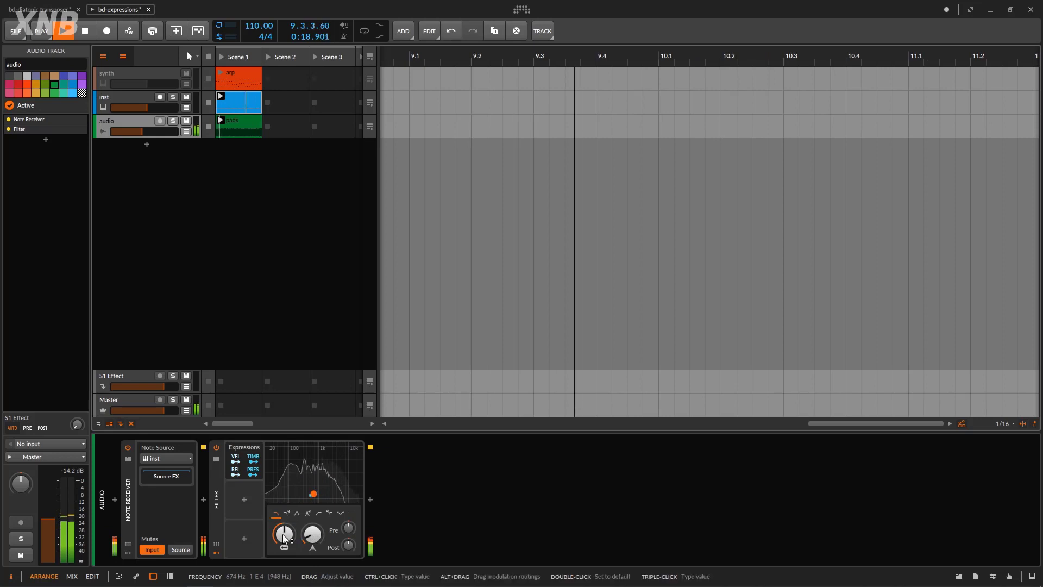
Step: Watch the inst clip's timbre curve during playback, return to the audio track's devices and stop playback
double_click(253, 100)
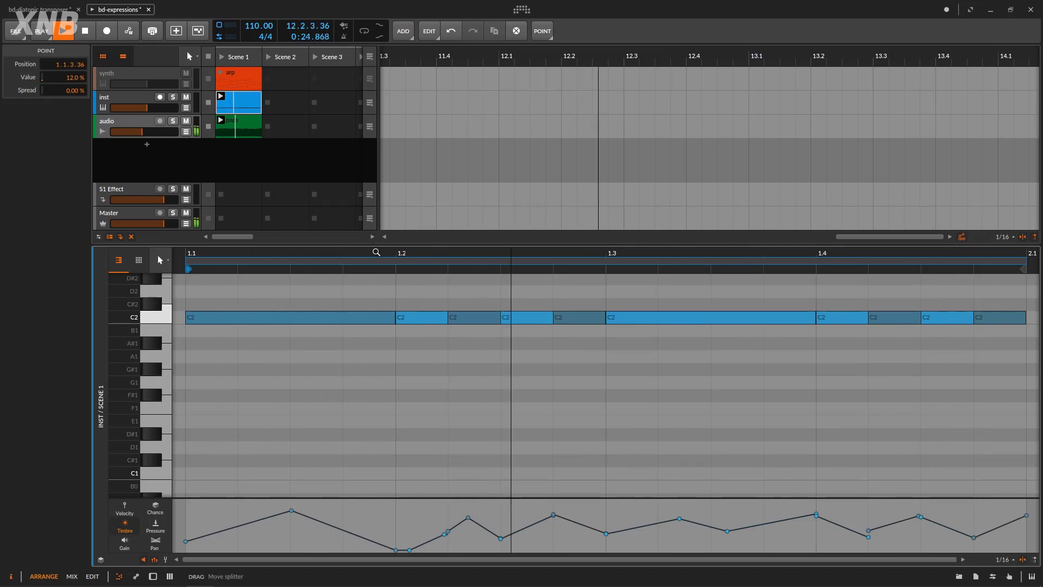
drag(374, 252, 356, 224)
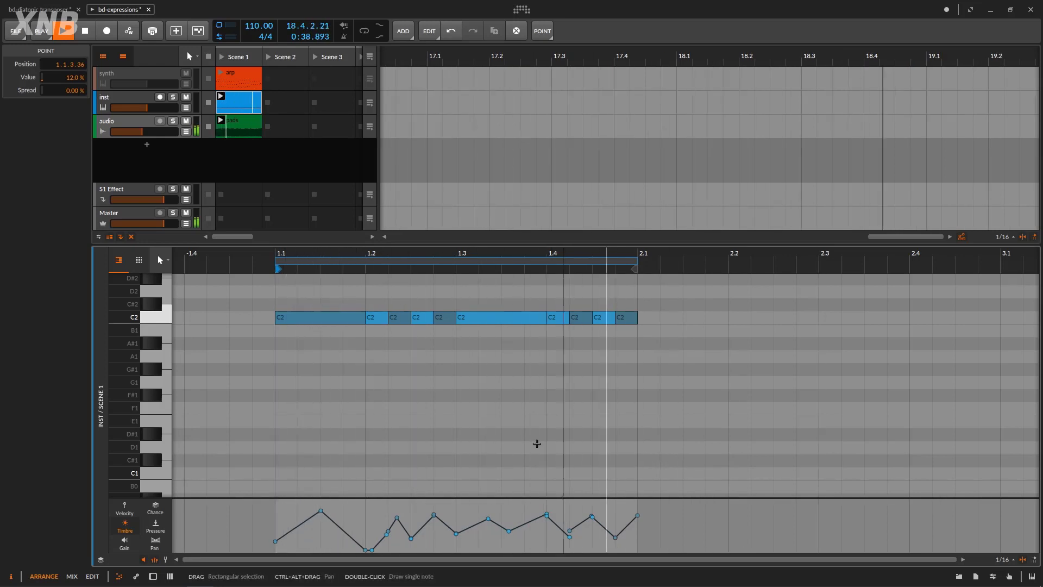
double_click(126, 122)
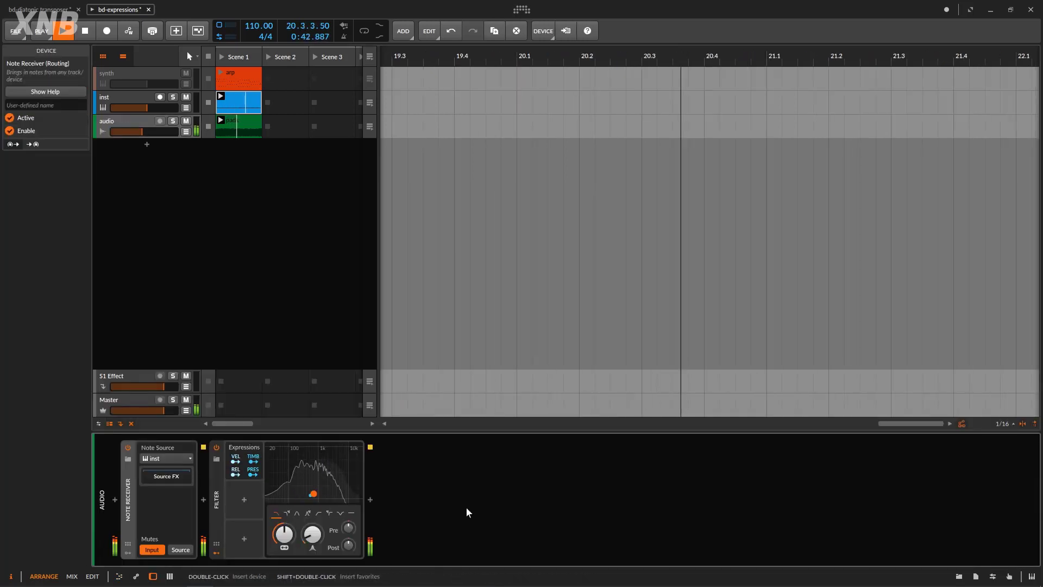
click(81, 31)
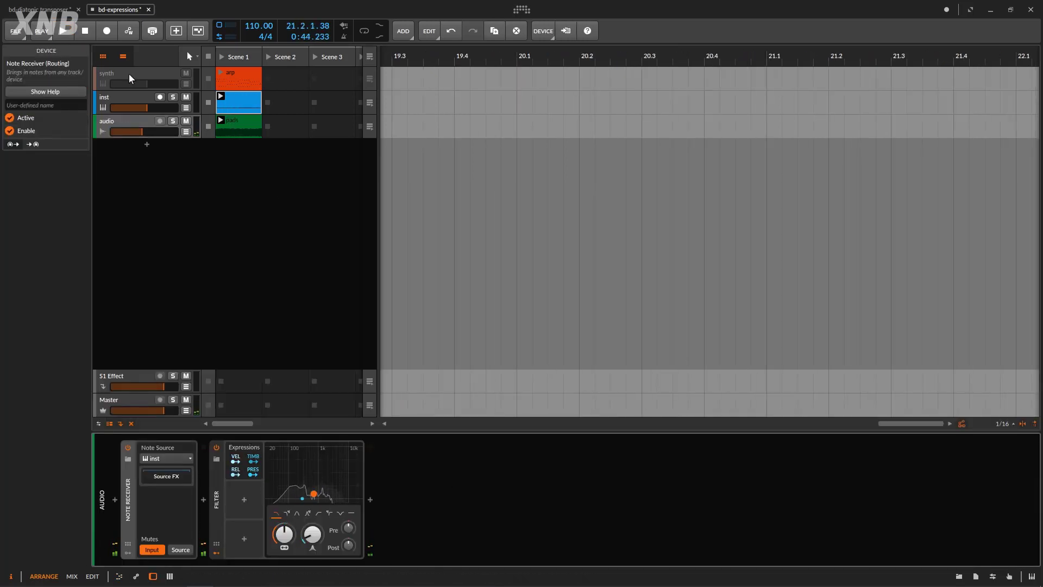
Step: Look over the synth track's Polysynth with its Expressions modulator, and inspect the timbre curve of the inst clip
click(129, 74)
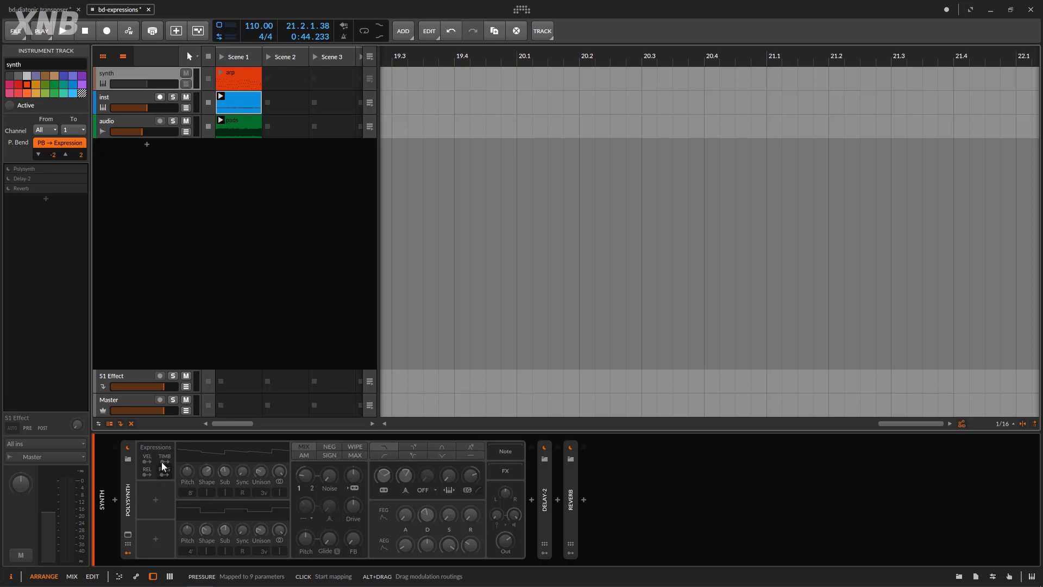
double_click(226, 106)
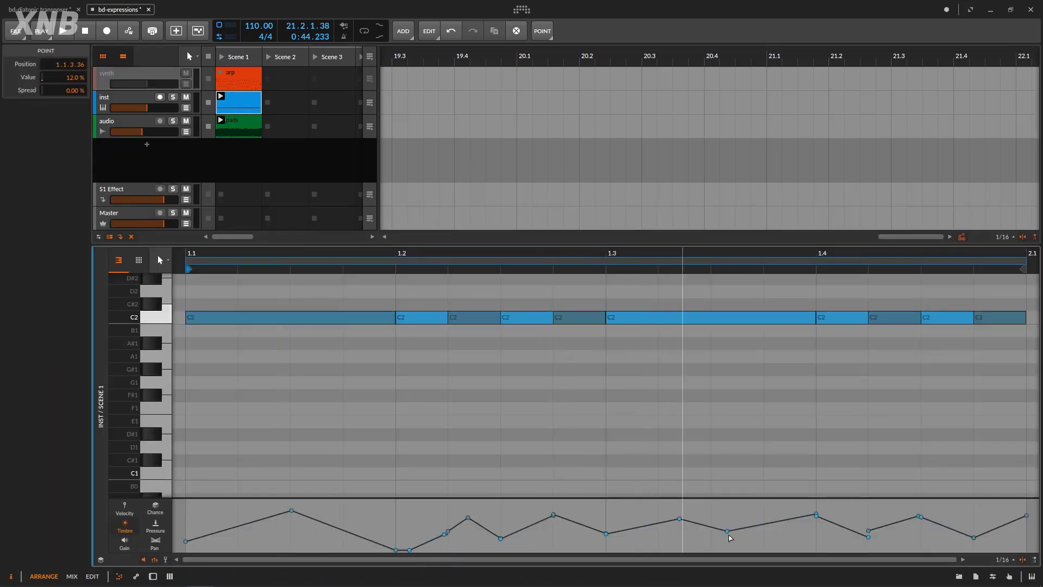
Step: View the device chains of the synth, inst and audio tracks in turn, ending on the audio track's Note Receiver and Filter
click(151, 74)
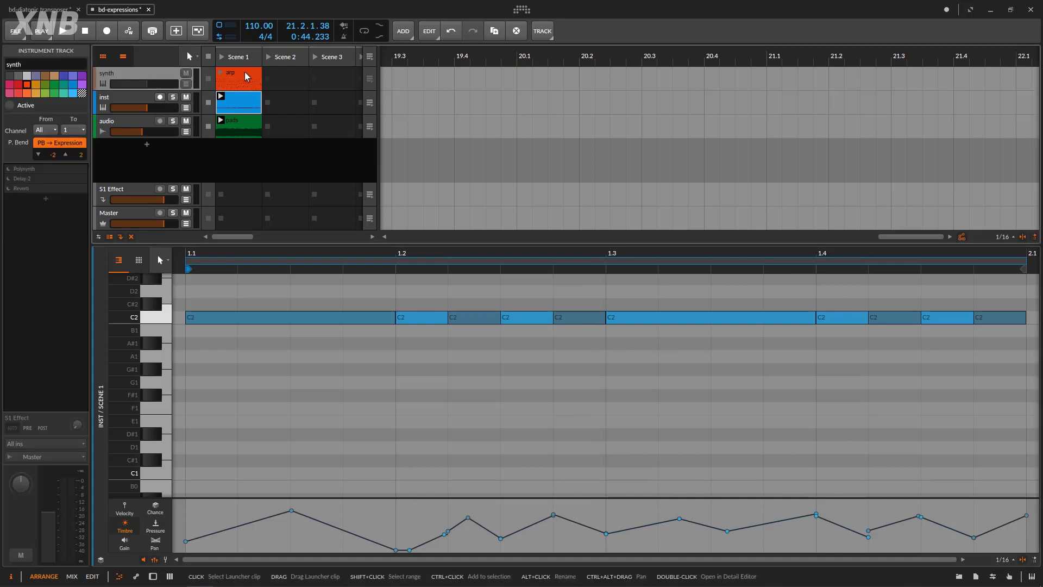
click(246, 79)
double_click(156, 79)
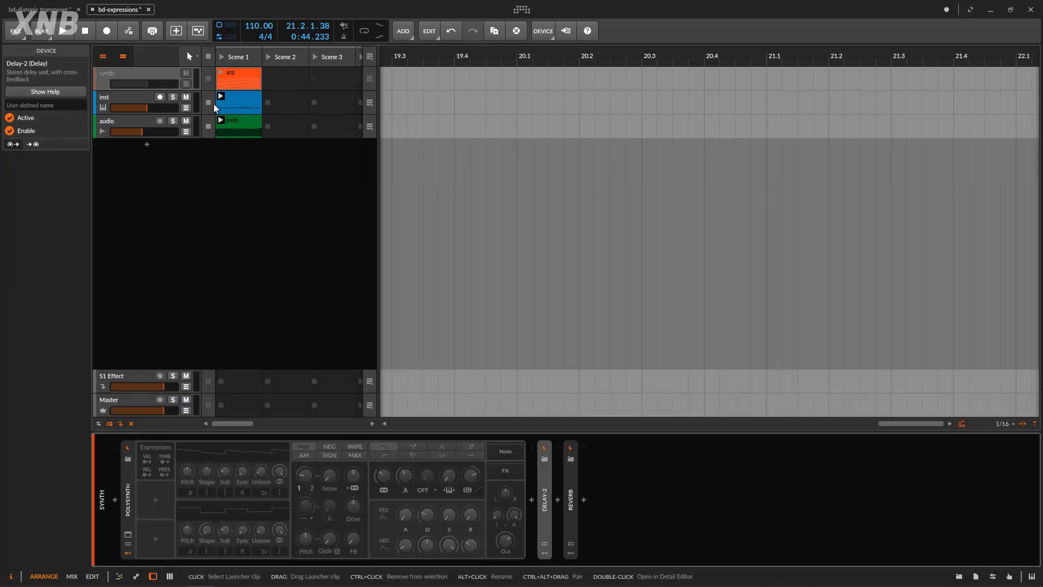
click(139, 99)
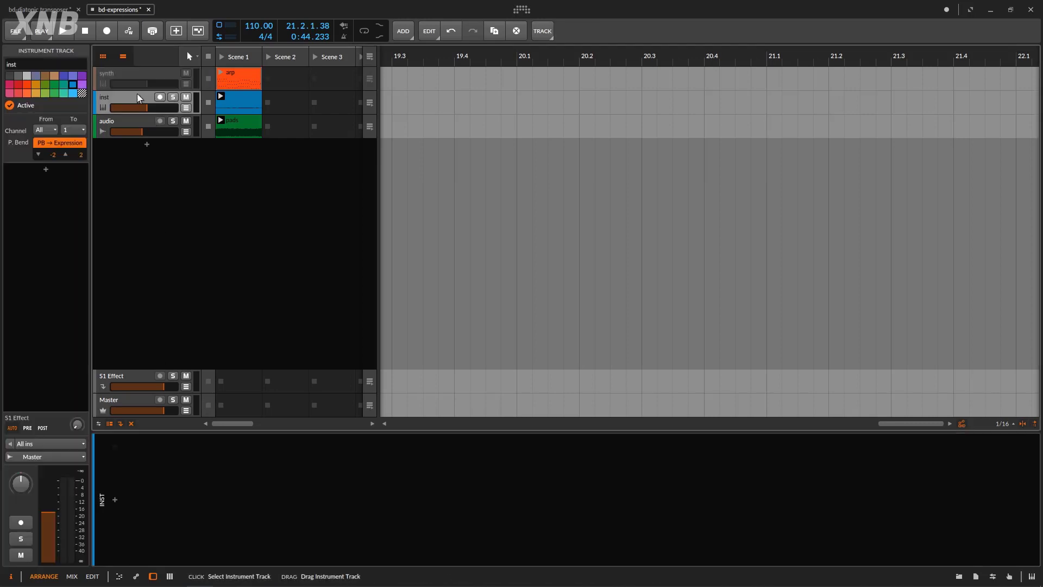
click(146, 121)
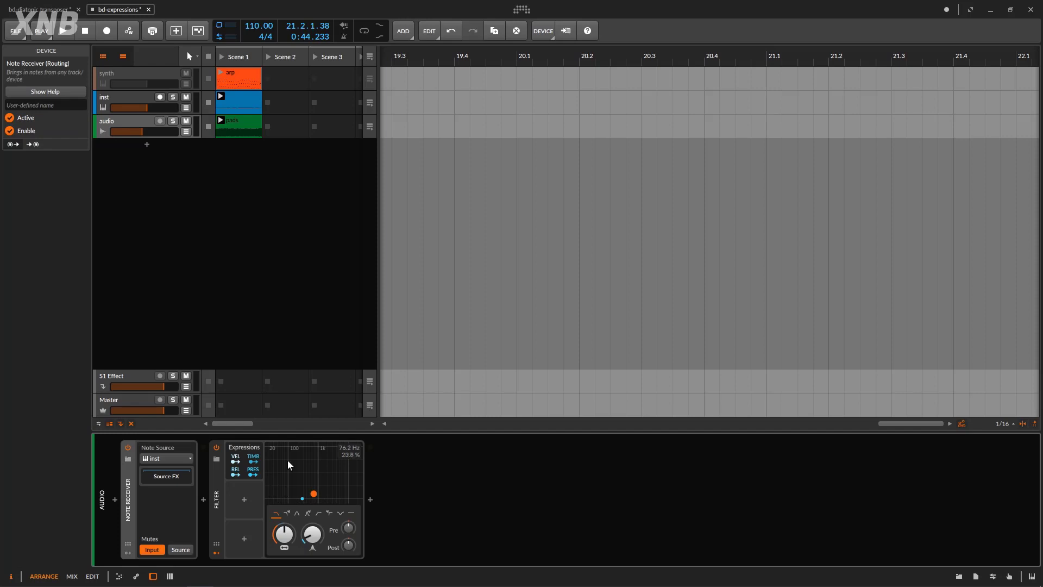